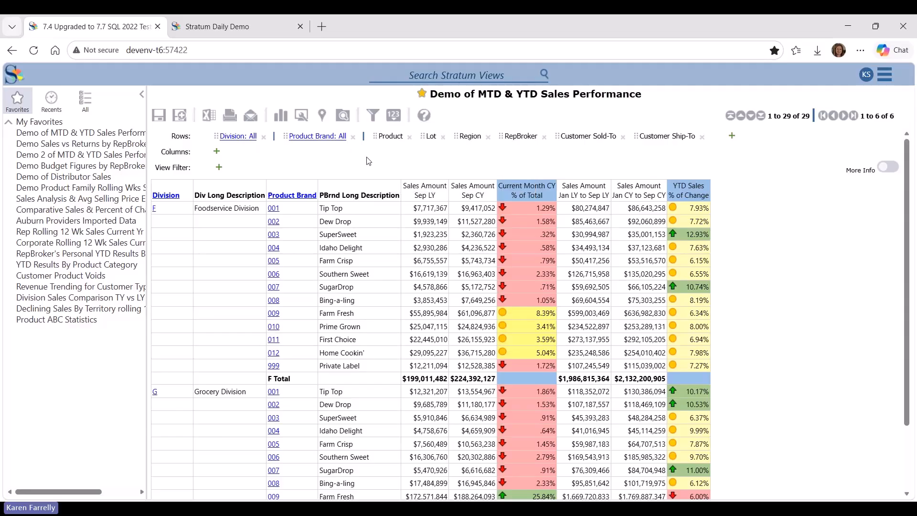
Filter the PBrnd Long Description column to values that do not contain "drop"
{"action": "right_click", "coordinate": [370, 193]}
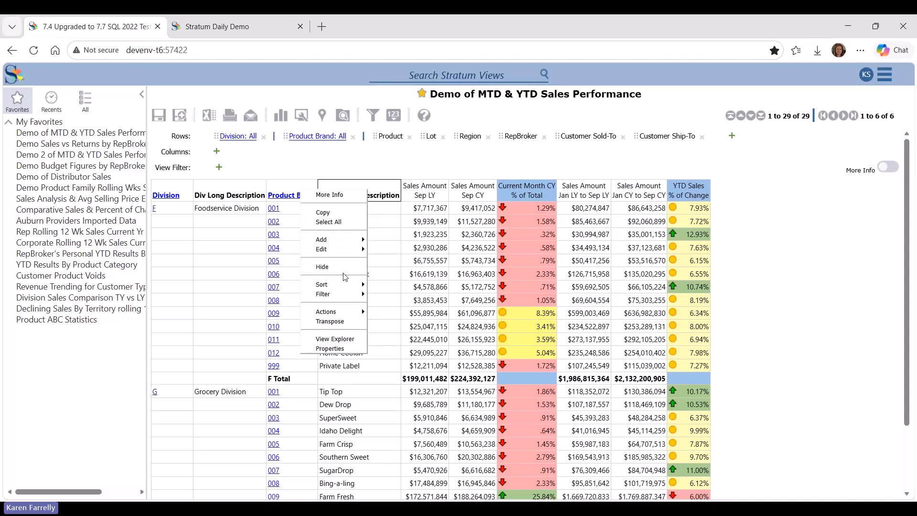
{"action": "mouse_move", "coordinate": [344, 292]}
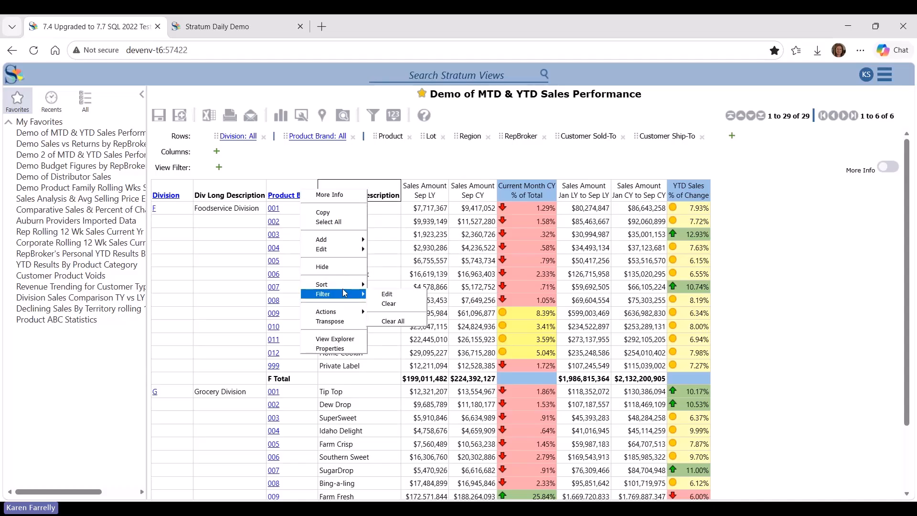
{"action": "left_click", "coordinate": [387, 294]}
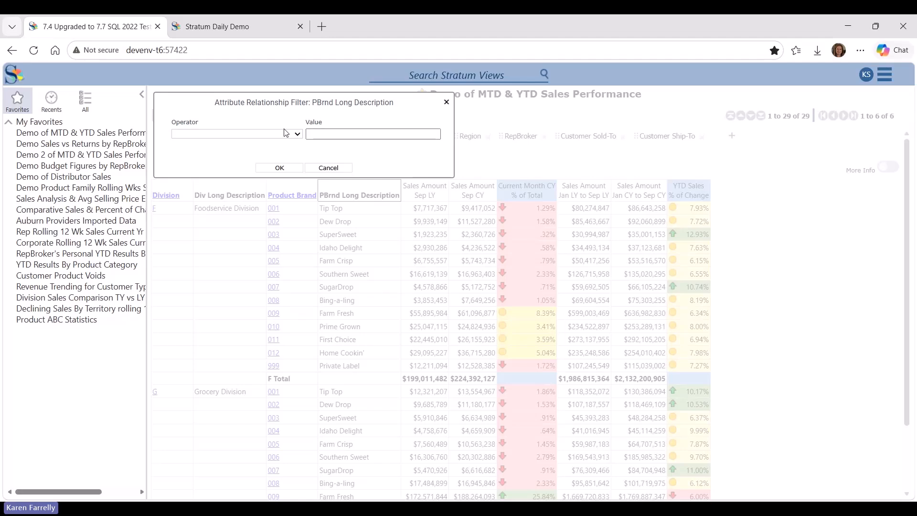
{"action": "left_click", "coordinate": [298, 133]}
{"action": "left_click", "coordinate": [253, 168]}
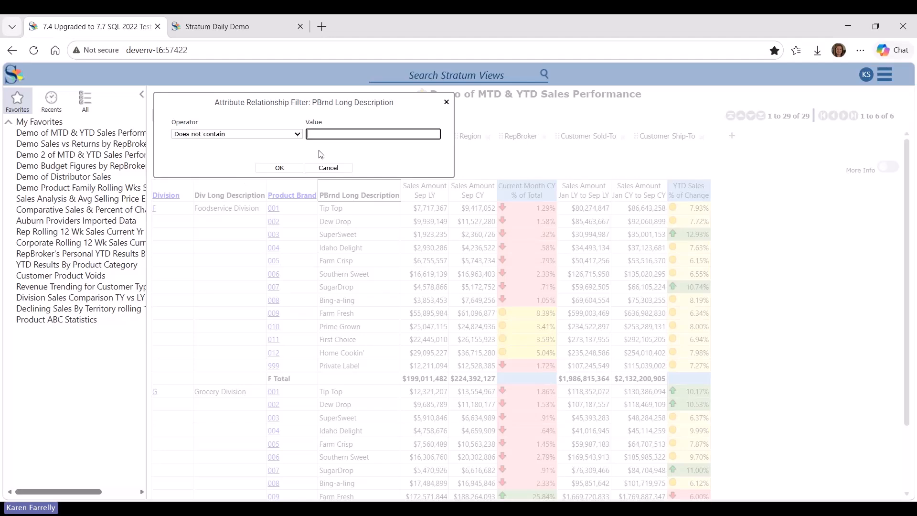
{"action": "left_click", "coordinate": [340, 134]}
{"action": "type", "text": "drop"}
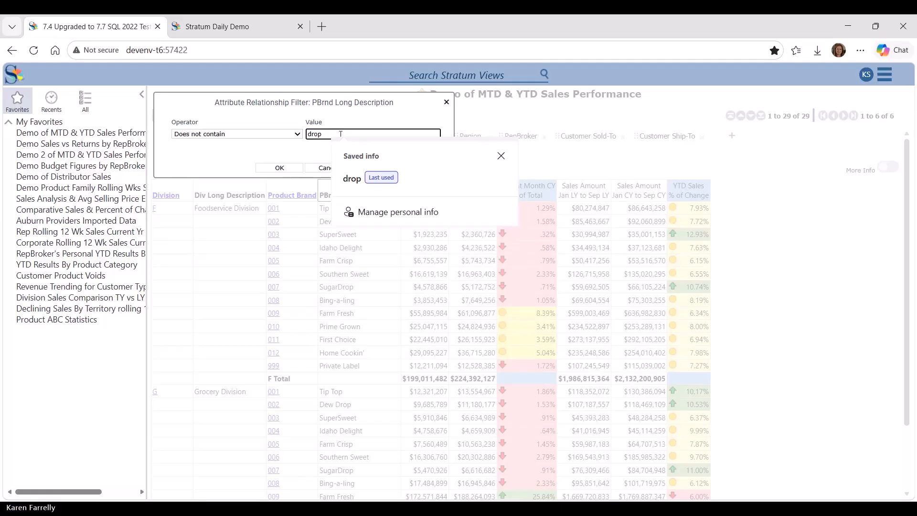
{"action": "left_click", "coordinate": [296, 167]}
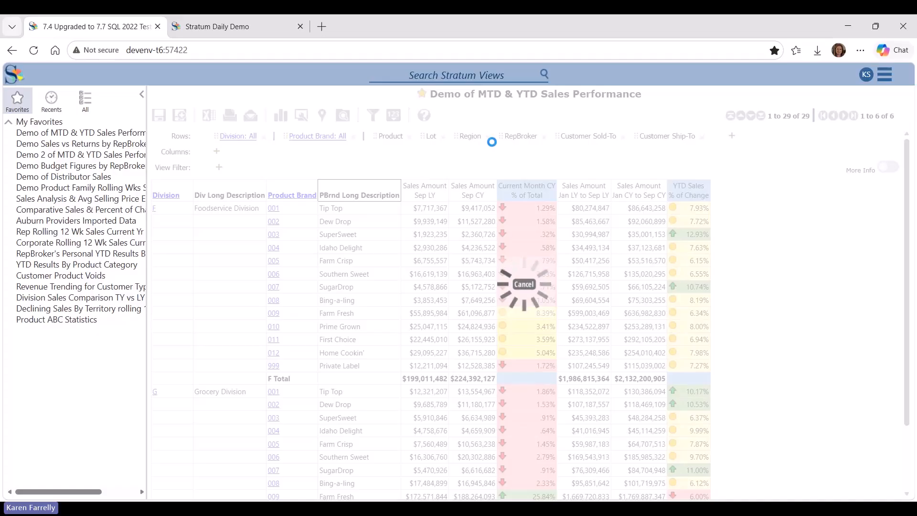
Filter the Sales Amount Sep CY measure with a Recursive Top Count of 5
{"action": "right_click", "coordinate": [481, 200]}
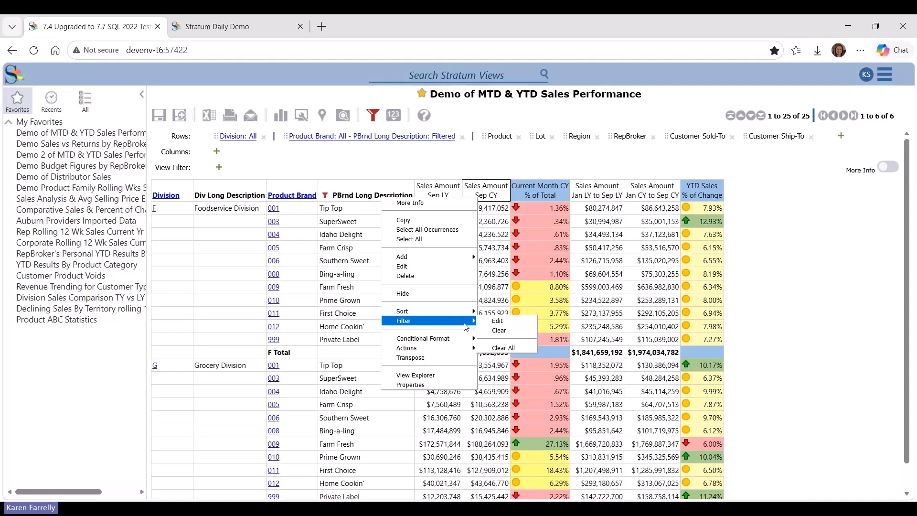
{"action": "left_click", "coordinate": [492, 321]}
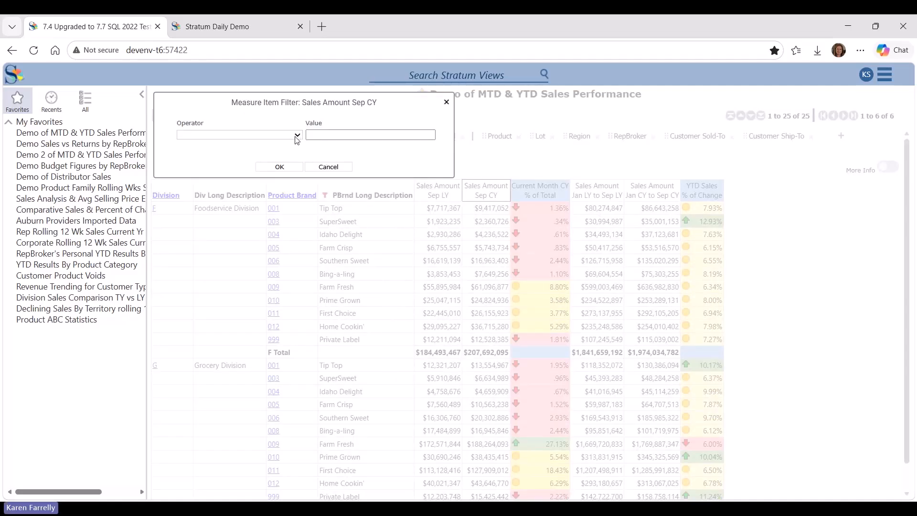
{"action": "left_click", "coordinate": [249, 335]}
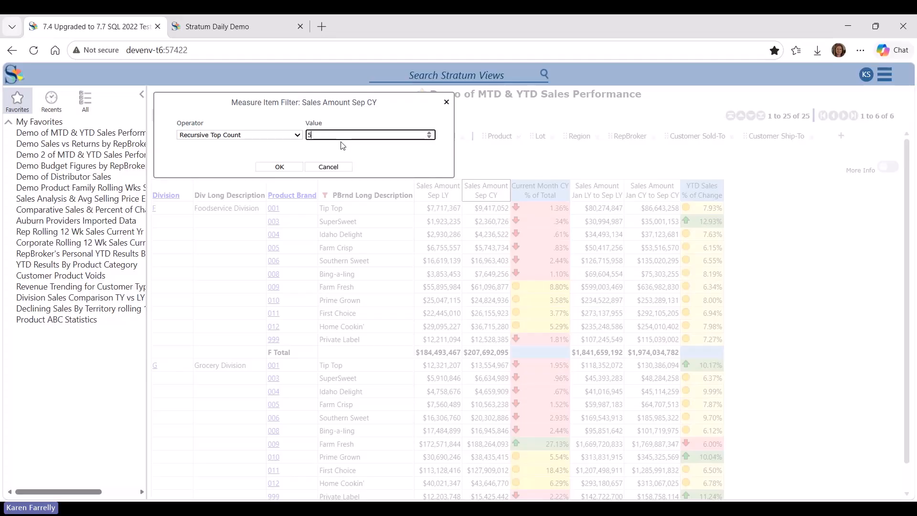
{"action": "left_click", "coordinate": [286, 168]}
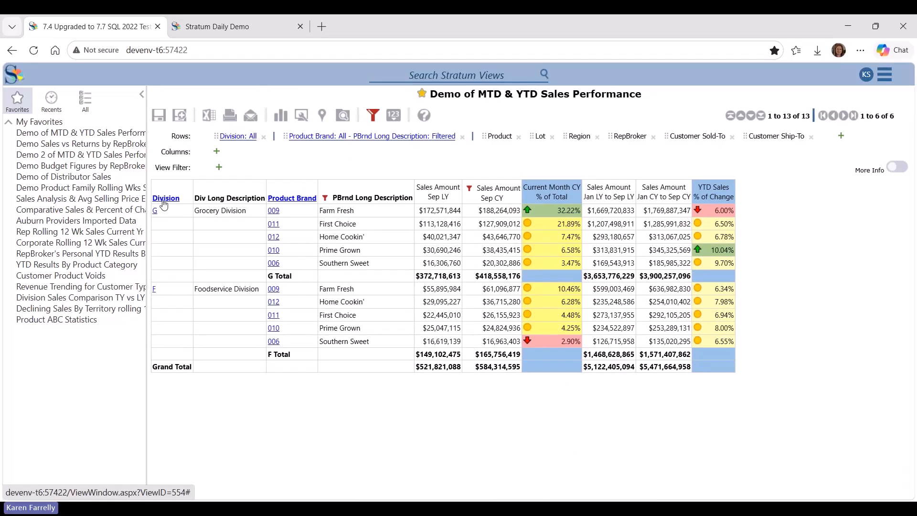
Drill into Division G and expand its product brands down to the Product level
{"action": "left_click", "coordinate": [164, 210]}
{"action": "left_click_drag", "start_coordinate": [179, 172], "coordinate": [179, 171]}
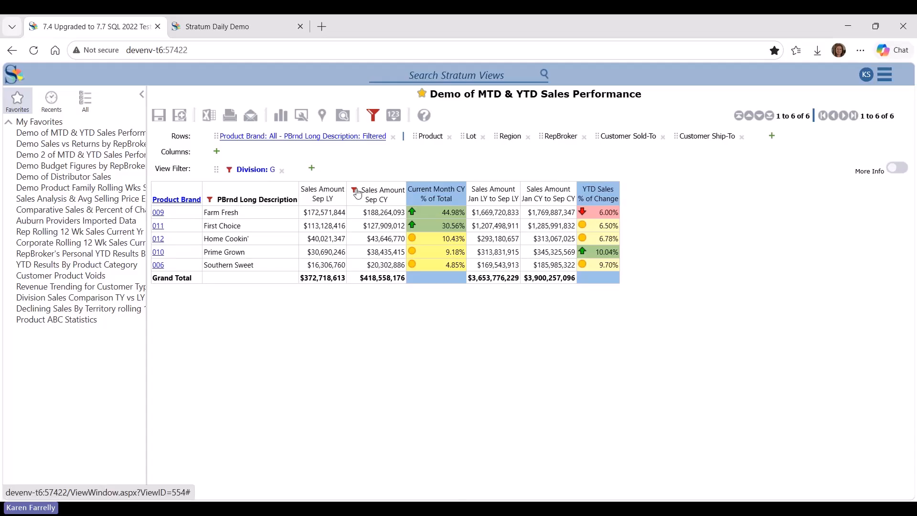
{"action": "left_click", "coordinate": [176, 204]}
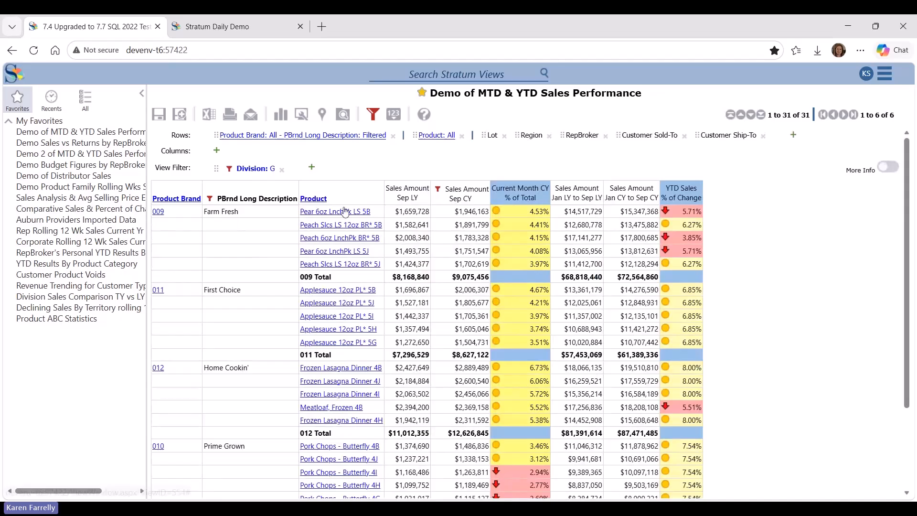
Change the Sales Amount Sep CY filter's operator to Overall Top Count, keeping the value 5
{"action": "right_click", "coordinate": [440, 194]}
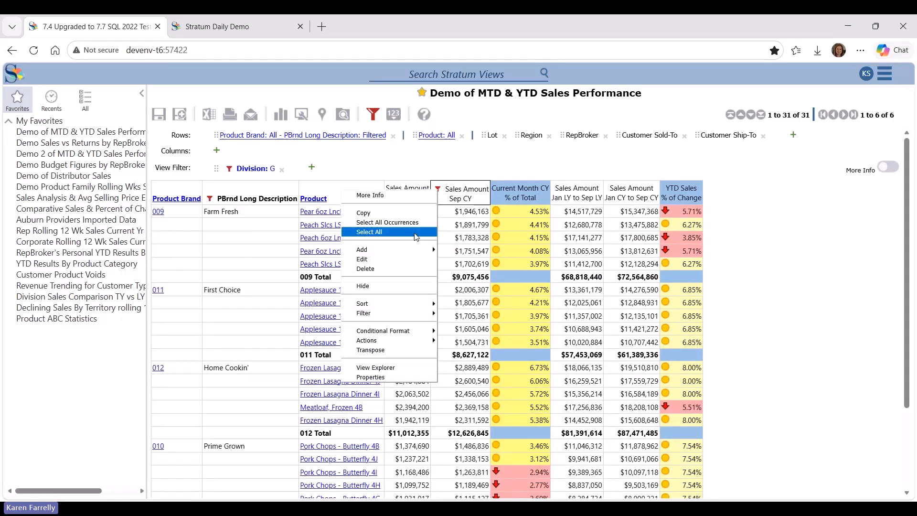
{"action": "mouse_move", "coordinate": [398, 315]}
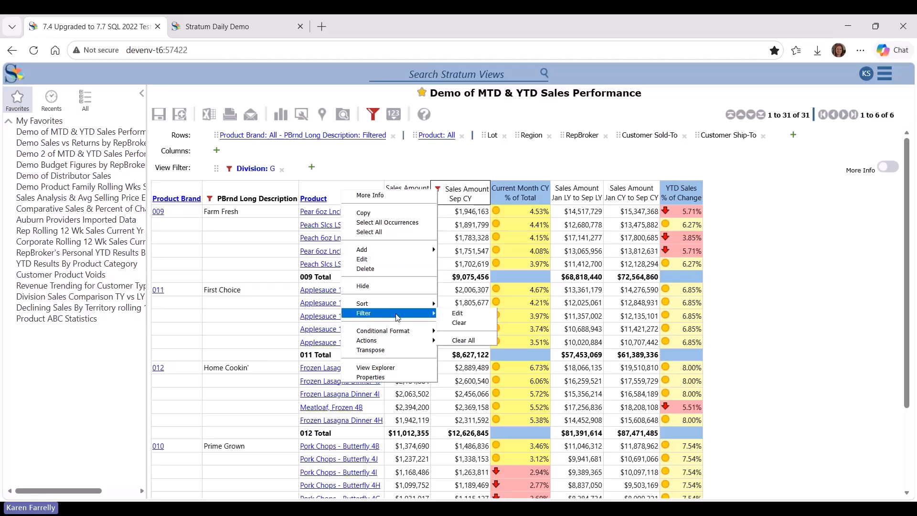
{"action": "left_click", "coordinate": [444, 316]}
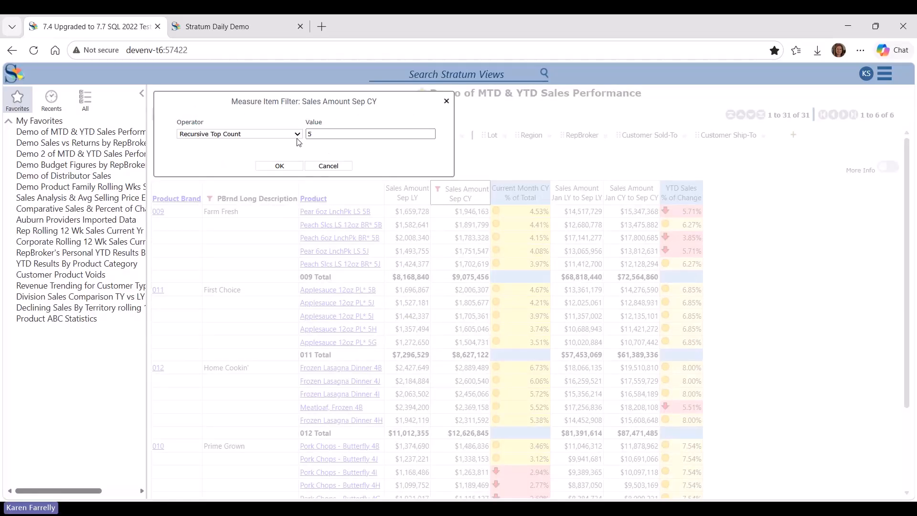
{"action": "left_click", "coordinate": [229, 417]}
{"action": "left_click", "coordinate": [280, 166]}
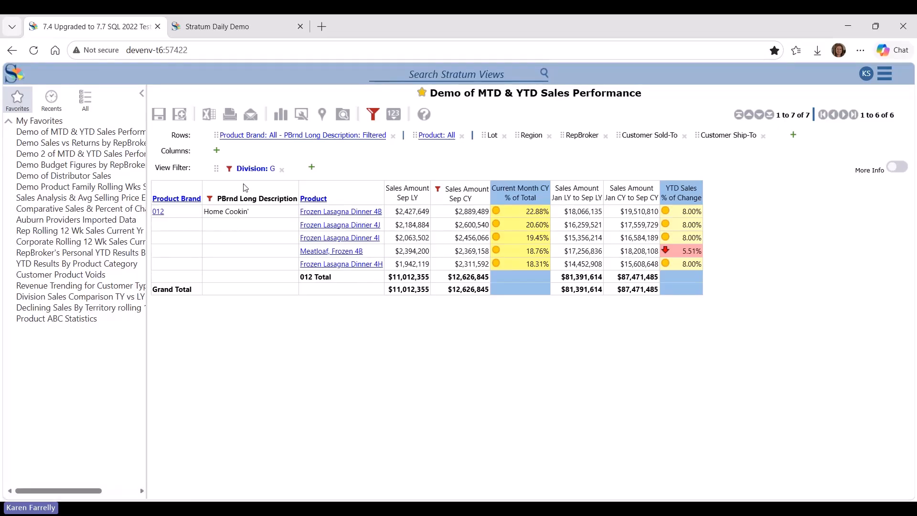
Open the view's filter overview, try switching the Division filter to Exclude, and clear the Grocery Division selection
{"action": "left_click", "coordinate": [375, 118]}
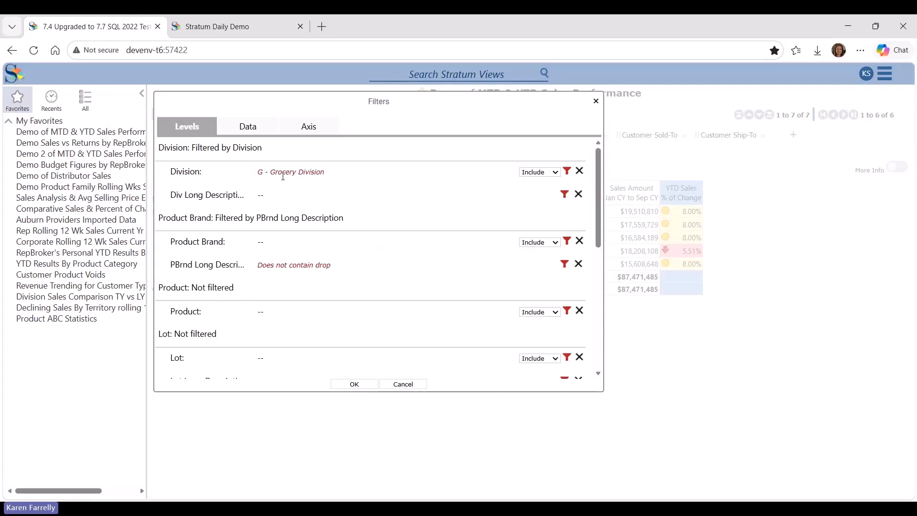
{"action": "left_click", "coordinate": [550, 175]}
{"action": "left_click", "coordinate": [540, 197]}
{"action": "left_click", "coordinate": [577, 173]}
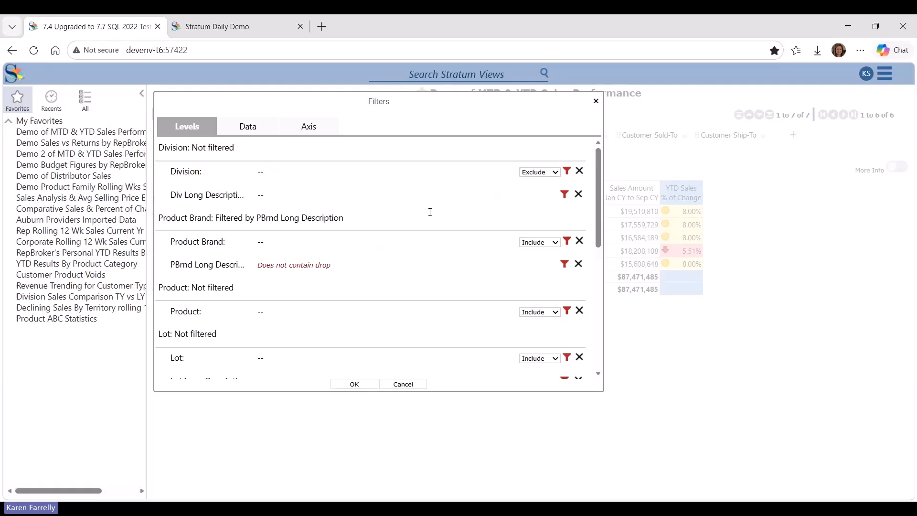
Inspect and clear the Sales Amount Sep CY data filter, look at the axis filters, and discard all filter changes
{"action": "left_click", "coordinate": [249, 128]}
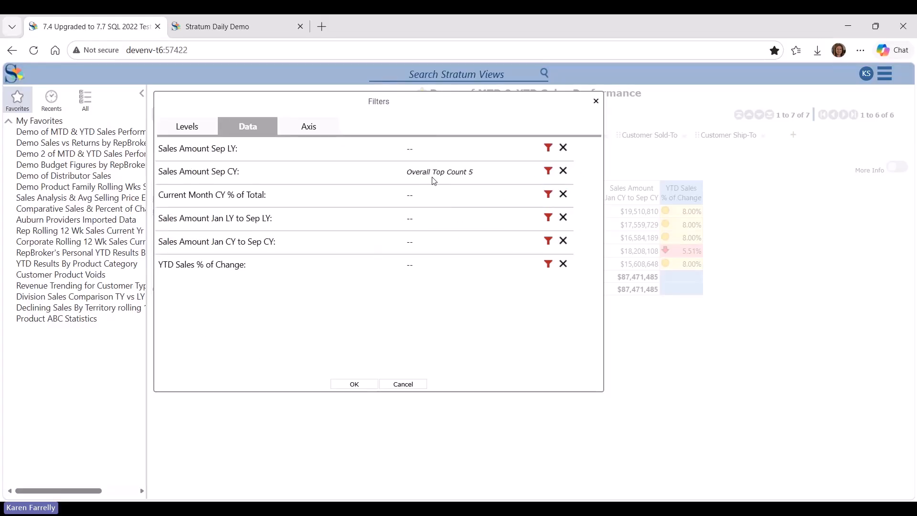
{"action": "left_click", "coordinate": [548, 171]}
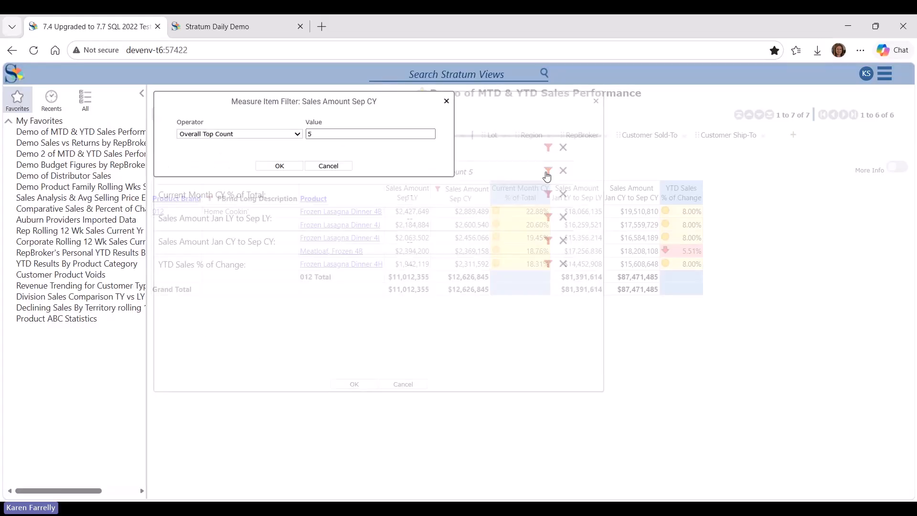
{"action": "left_click", "coordinate": [347, 167]}
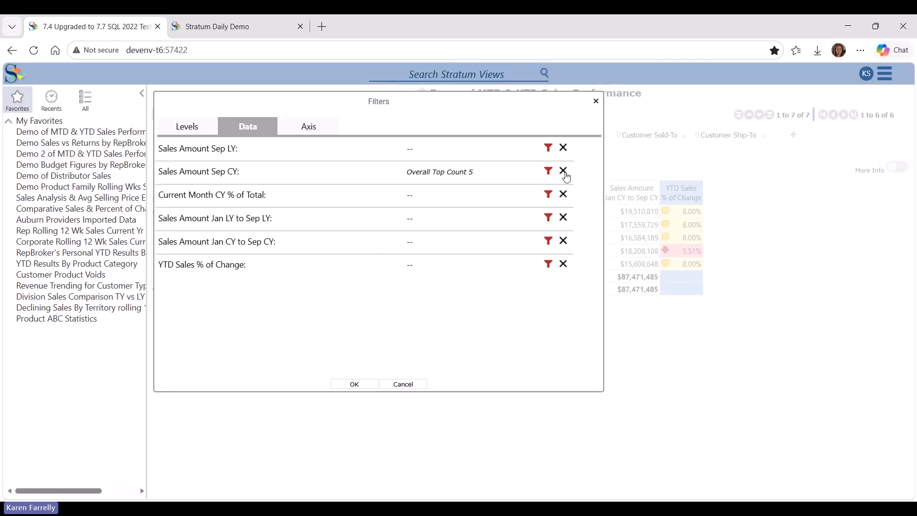
{"action": "left_click", "coordinate": [564, 171]}
{"action": "left_click", "coordinate": [309, 129]}
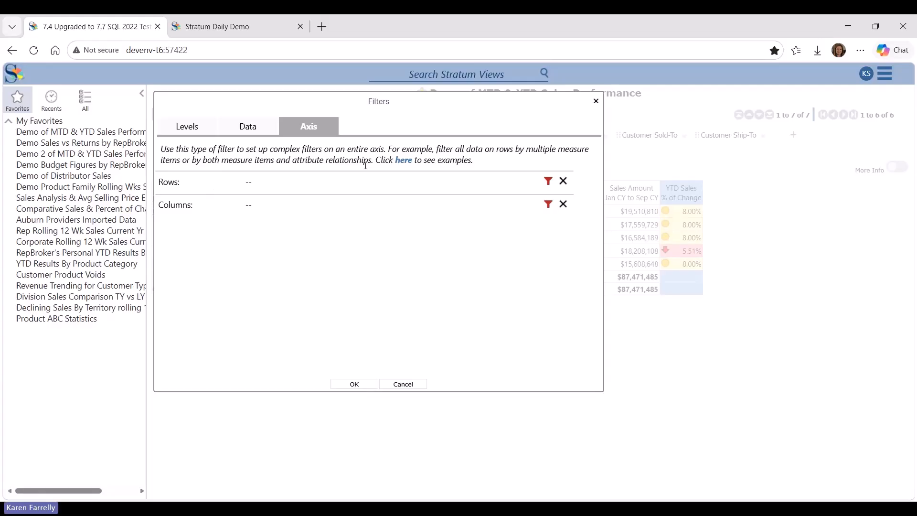
{"action": "left_click", "coordinate": [404, 384]}
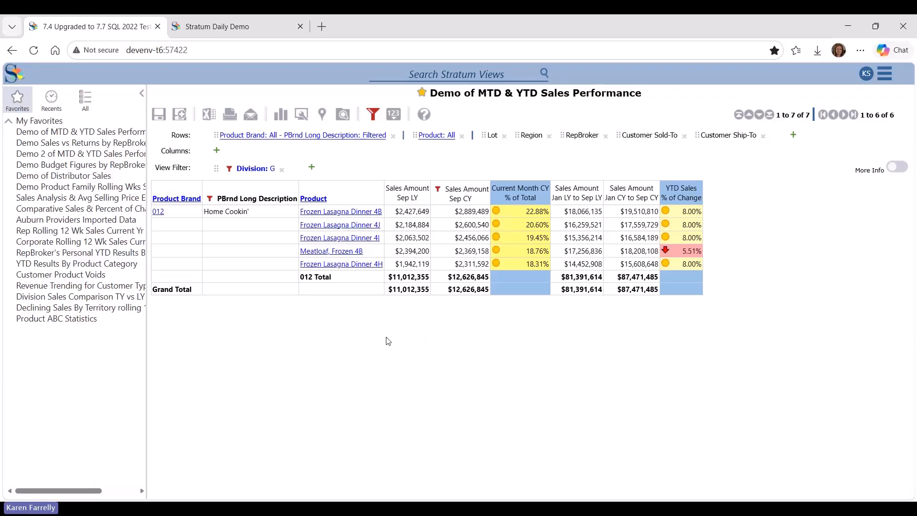
Open the Demo Sales vs Returns by RepBroker view and start a row axis filter expression with the measure items listed
{"action": "left_click", "coordinate": [126, 144]}
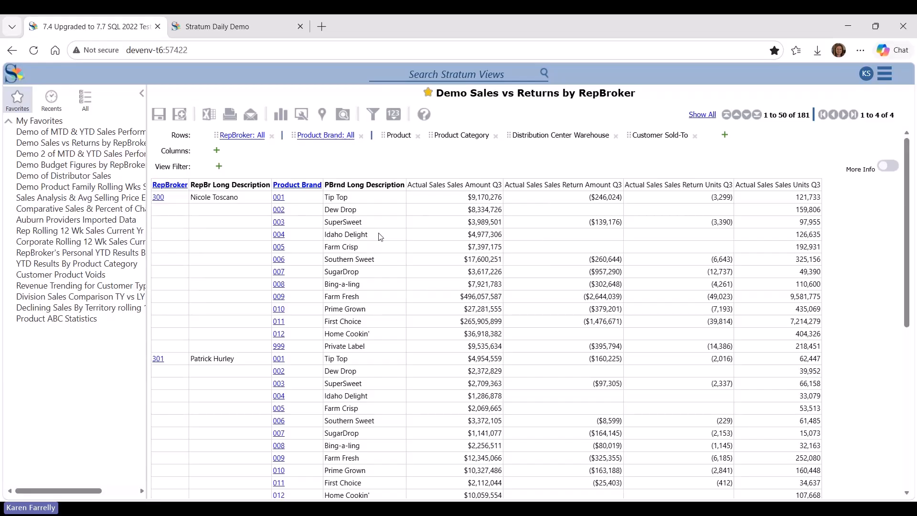
{"action": "left_click", "coordinate": [372, 117]}
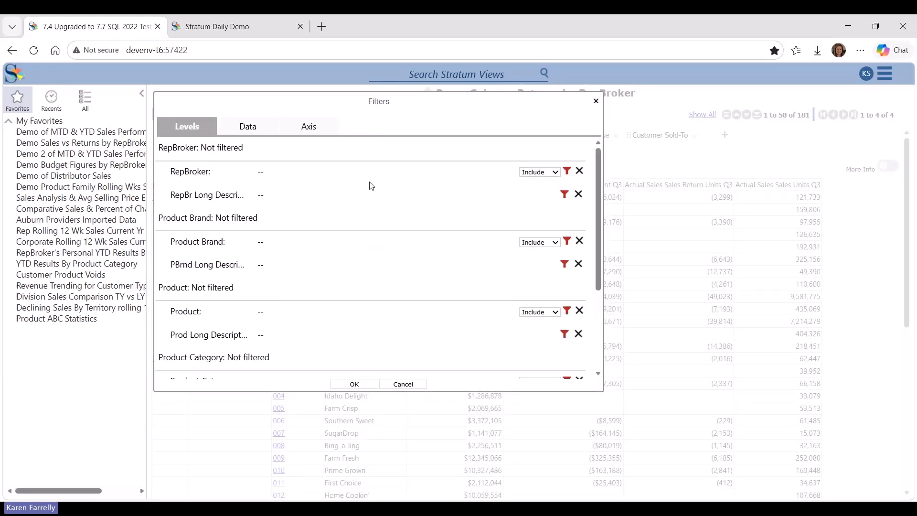
{"action": "left_click", "coordinate": [318, 134]}
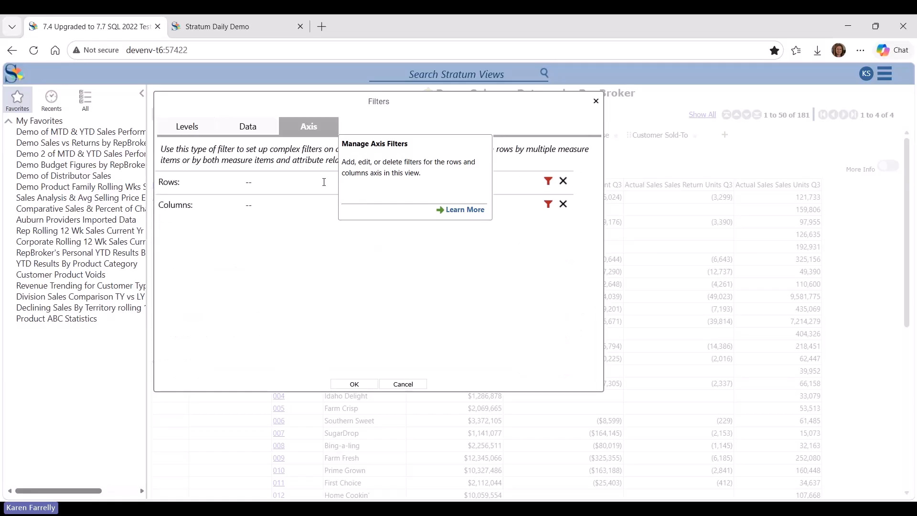
{"action": "left_click", "coordinate": [548, 181]}
{"action": "left_click", "coordinate": [161, 151]}
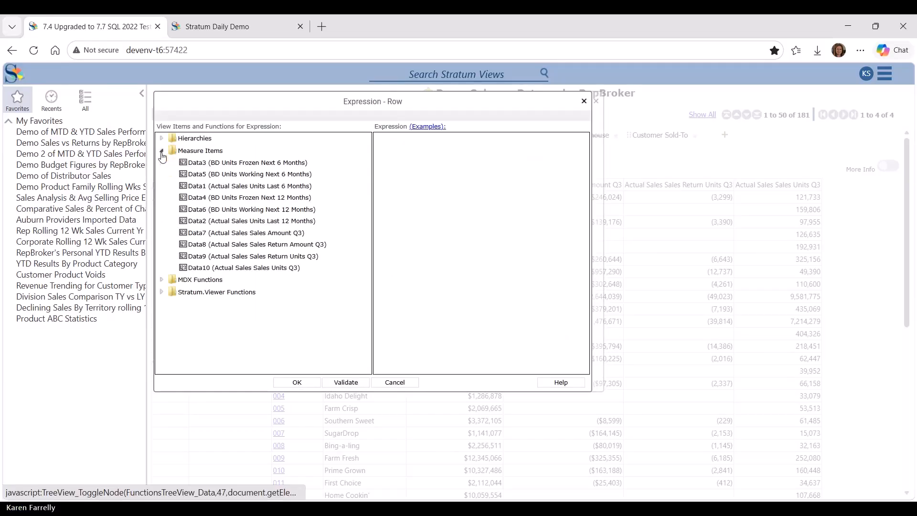
Enter the first row filter condition: Data7 (Actual Sales Sales Amount Q3) >200000, followed by AND
{"action": "left_click", "coordinate": [277, 233]}
{"action": "left_click", "coordinate": [548, 146]}
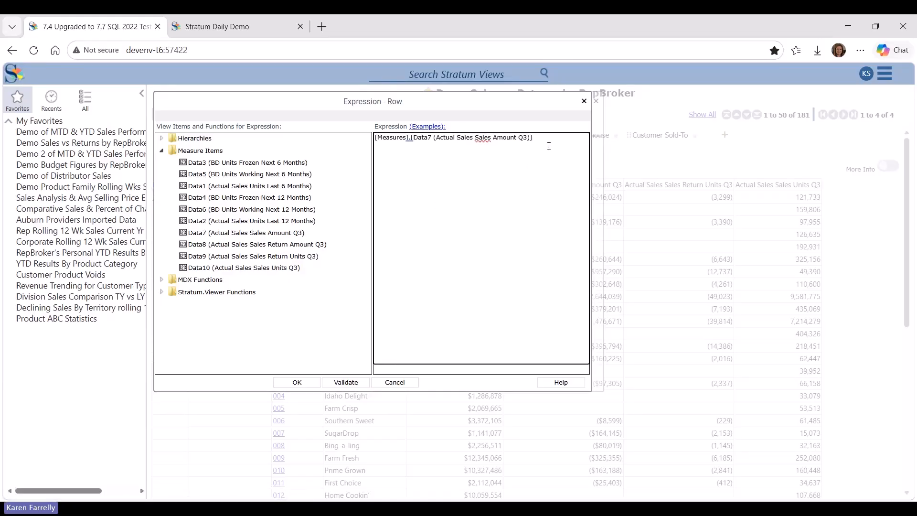
{"action": "type", "text": ">700"}
{"action": "type", "text": "D"}
Add the condition Data8 (Actual Sales Sales Return Amount Q3) <-500000 and accept the row expression
{"action": "left_click", "coordinate": [312, 244]}
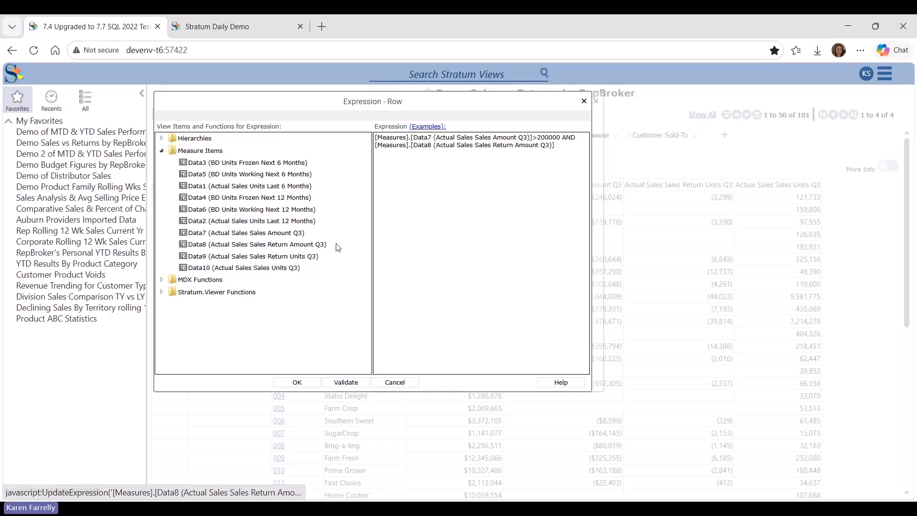
{"action": "left_click", "coordinate": [580, 145]}
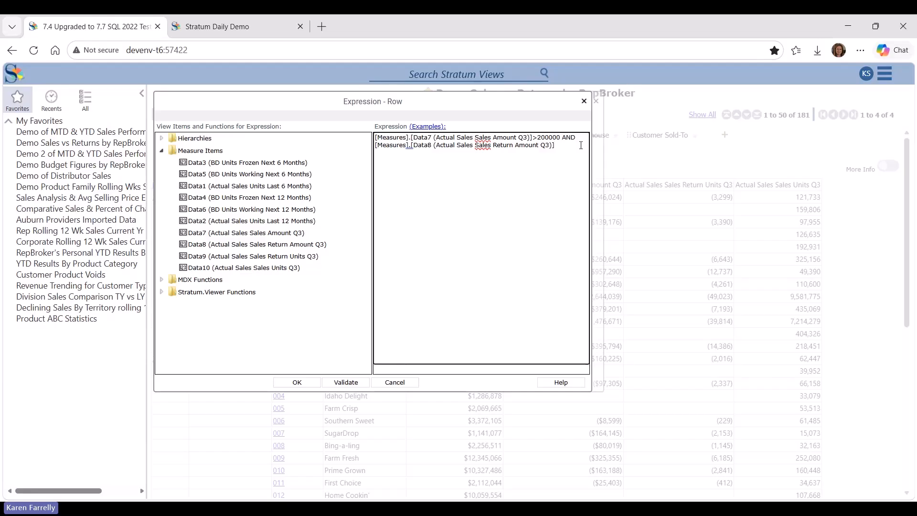
{"action": "type", "text": "<-500000"}
{"action": "left_click", "coordinate": [296, 382]}
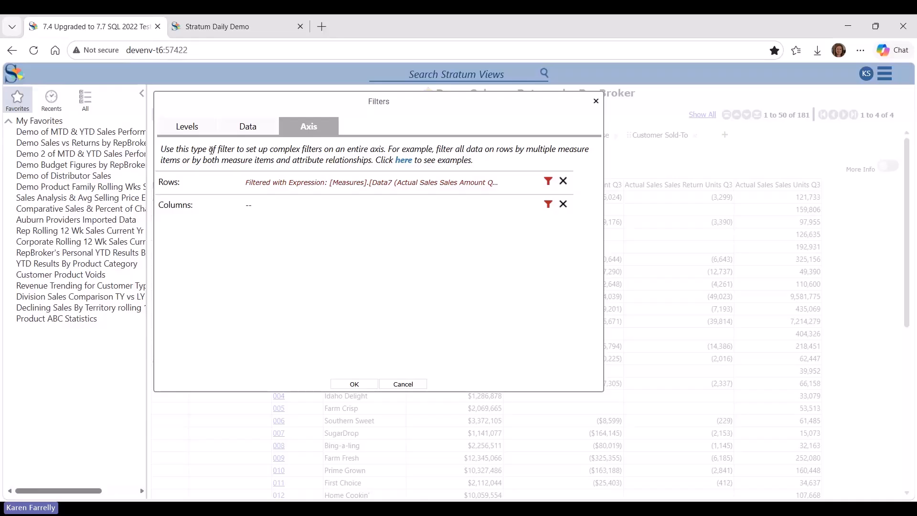
Review the level filters and open the member selection for the Product Brand level
{"action": "left_click", "coordinate": [191, 128]}
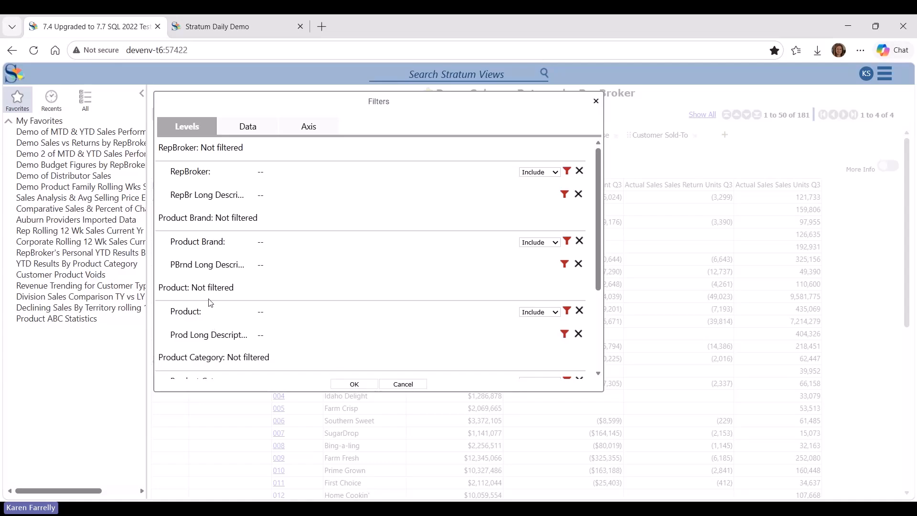
{"action": "scroll", "coordinate": [220, 333], "scroll_direction": "down", "scroll_amount": 3}
{"action": "scroll", "coordinate": [223, 338], "scroll_direction": "up", "scroll_amount": 3}
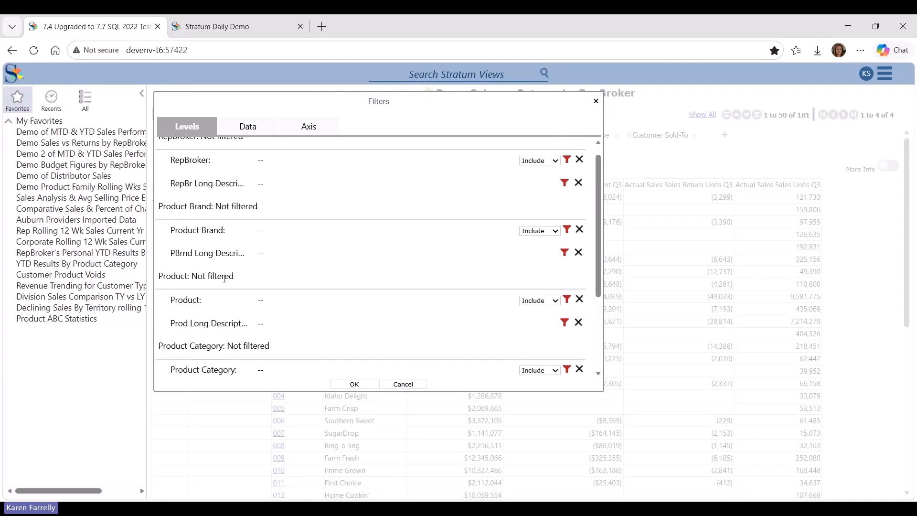
{"action": "scroll", "coordinate": [261, 228], "scroll_direction": "up", "scroll_amount": 1}
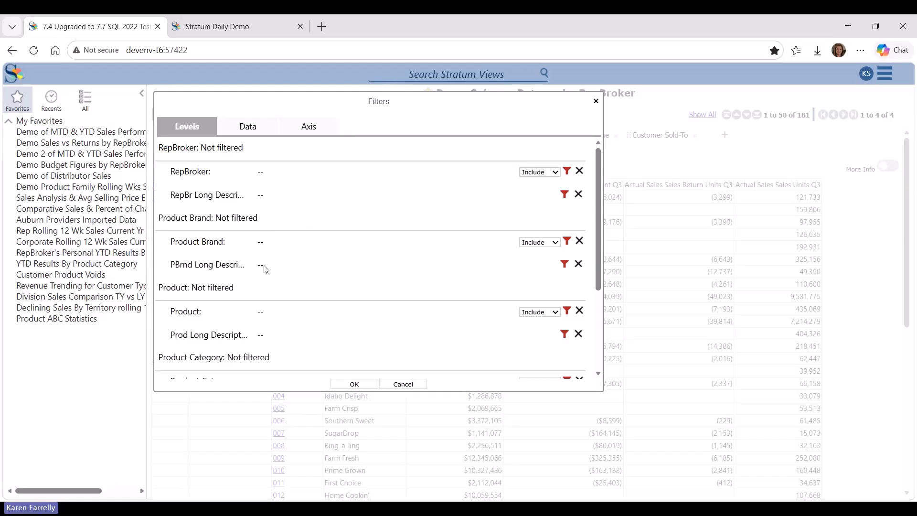
{"action": "left_click", "coordinate": [567, 241]}
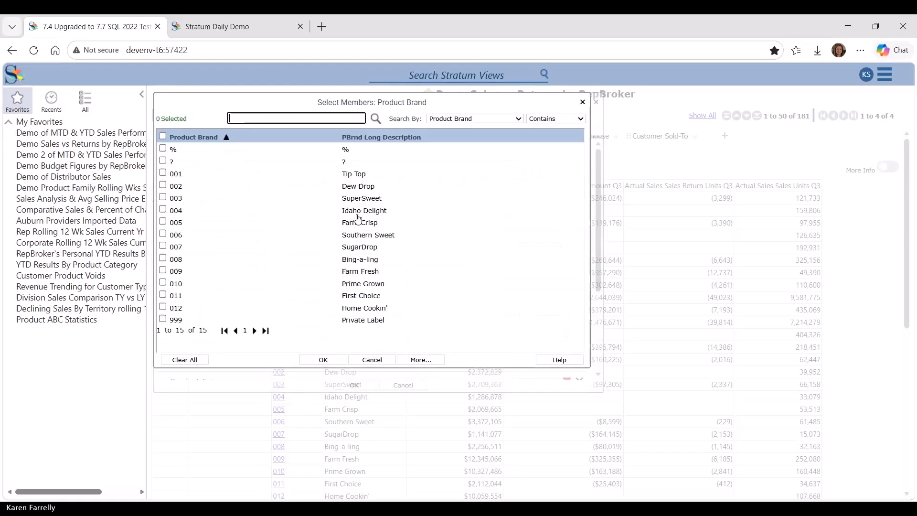
{"action": "left_click", "coordinate": [354, 191]}
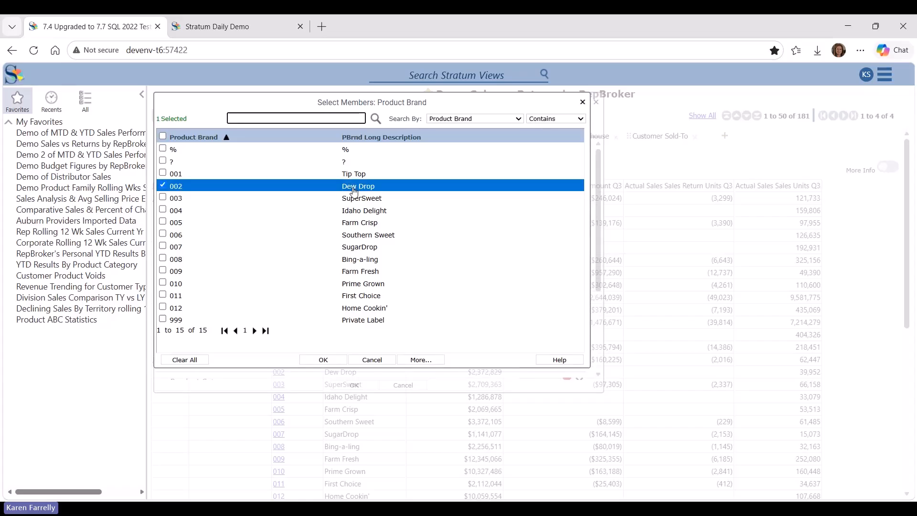
{"action": "left_click", "coordinate": [368, 248], "text": "shift"}
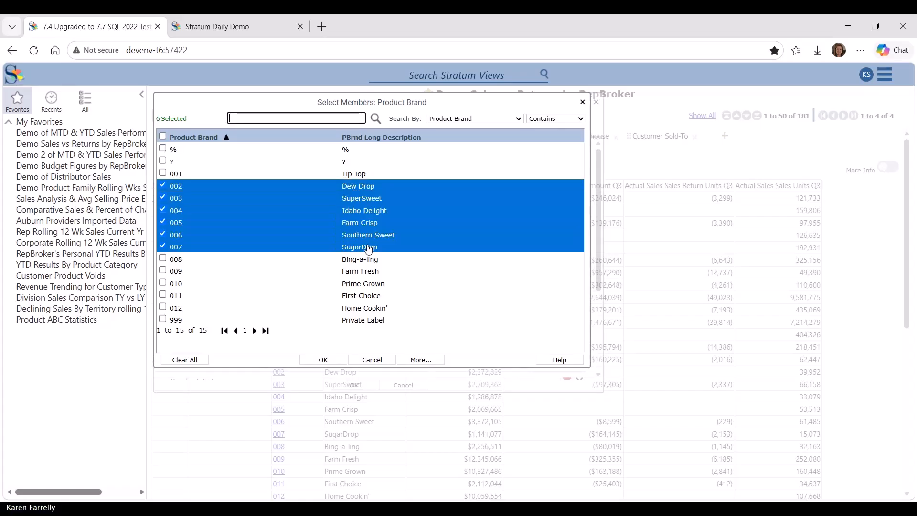
{"action": "left_click", "coordinate": [368, 247]}
{"action": "left_click", "coordinate": [165, 191]}
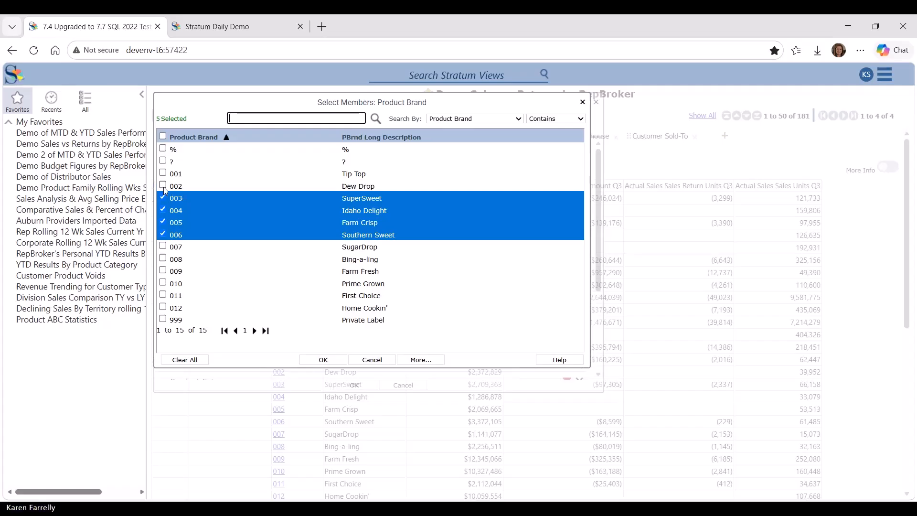
{"action": "left_click", "coordinate": [164, 198]}
{"action": "left_click", "coordinate": [163, 210]}
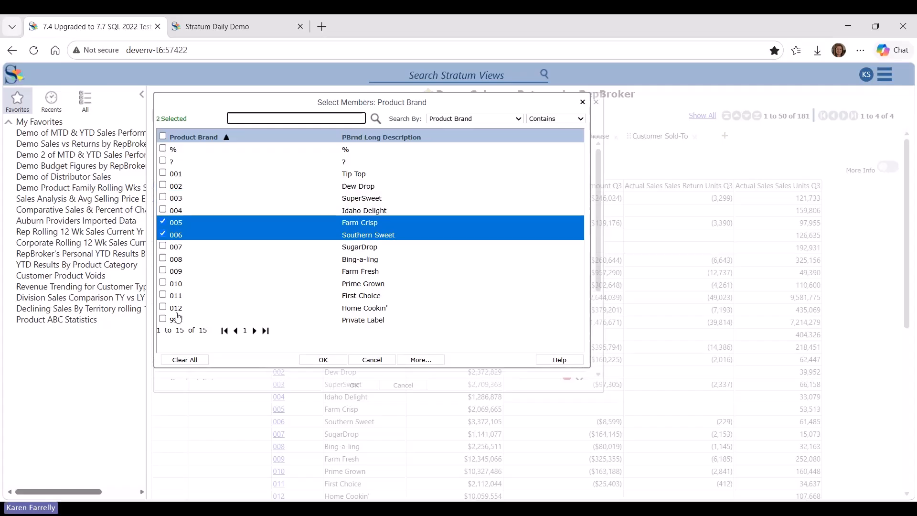
{"action": "left_click", "coordinate": [185, 358]}
Select the brands 002 Dew Drop and 007 SugarDrop and switch to the advanced member selection
{"action": "left_click", "coordinate": [370, 187]}
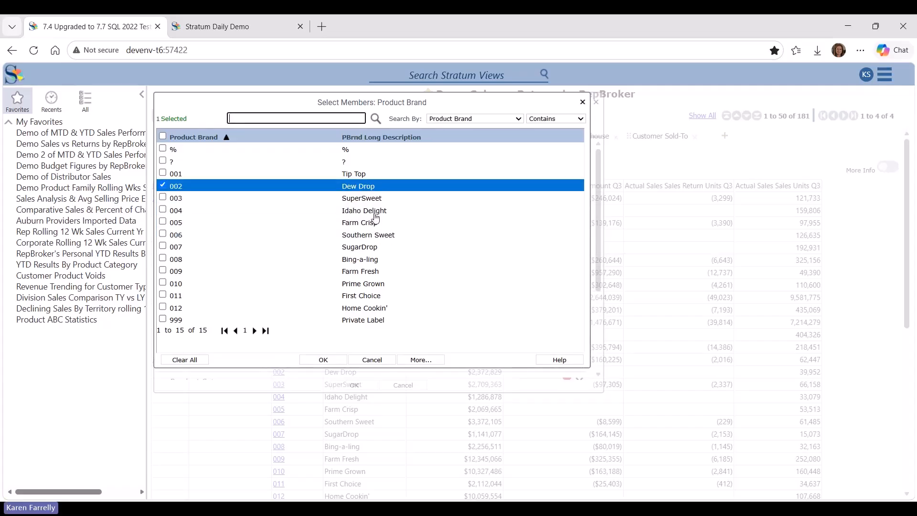
{"action": "left_click", "coordinate": [347, 249]}
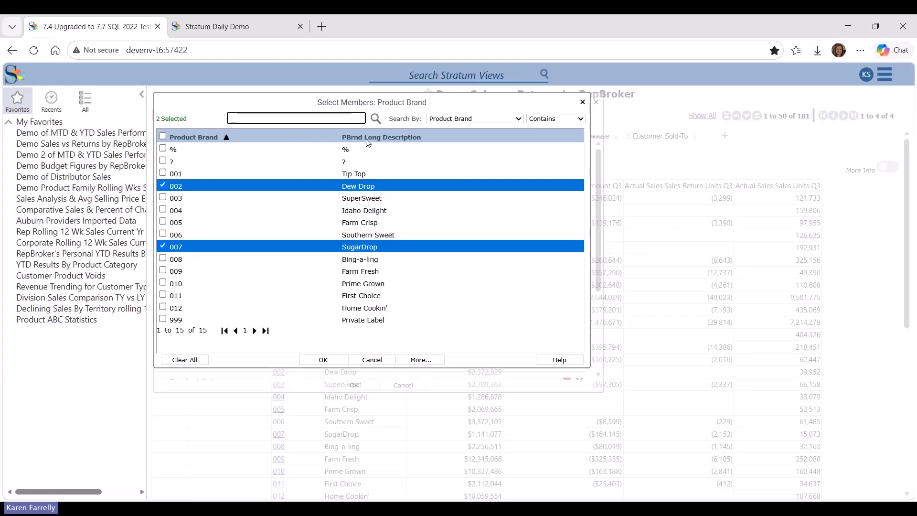
{"action": "left_click", "coordinate": [420, 360]}
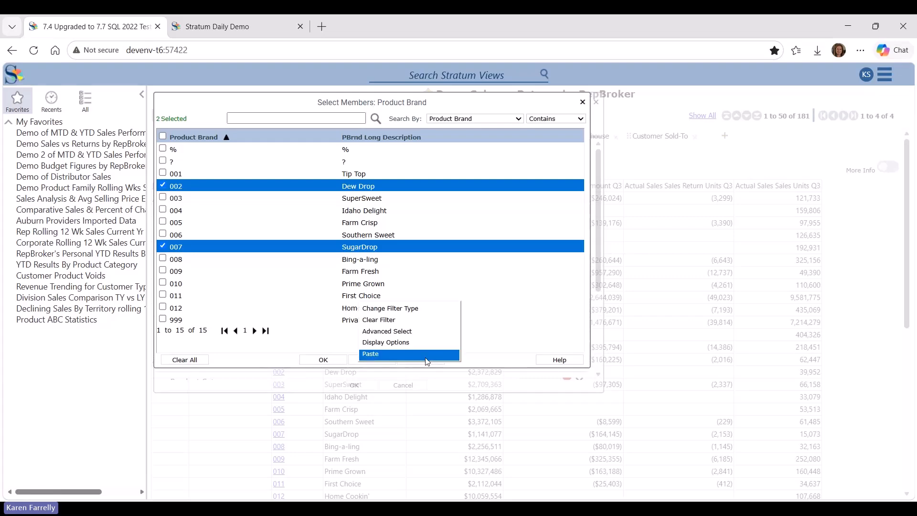
{"action": "left_click", "coordinate": [405, 334]}
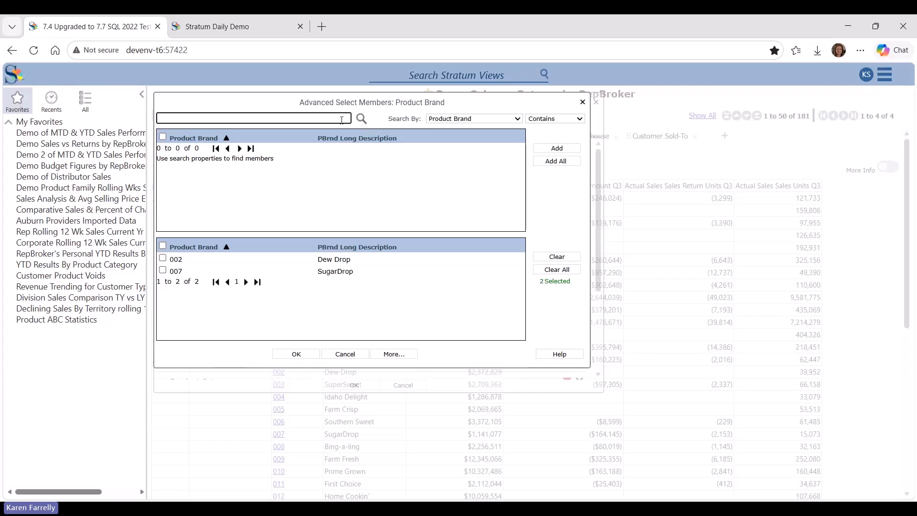
Replace the selected brands with all members whose PBrnd Long Description contains "drop" and accept the selection
{"action": "type", "text": "drop"}
{"action": "left_click", "coordinate": [497, 119]}
{"action": "left_click", "coordinate": [491, 158]}
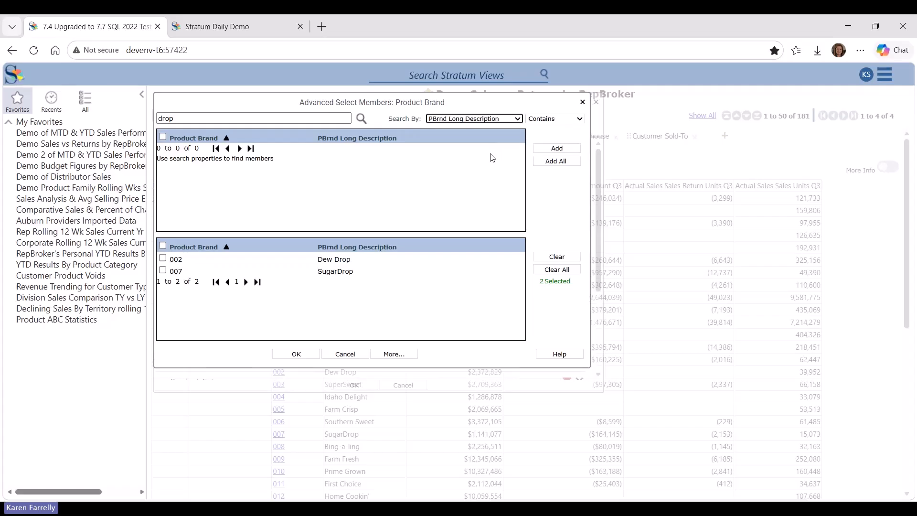
{"action": "left_click", "coordinate": [362, 119]}
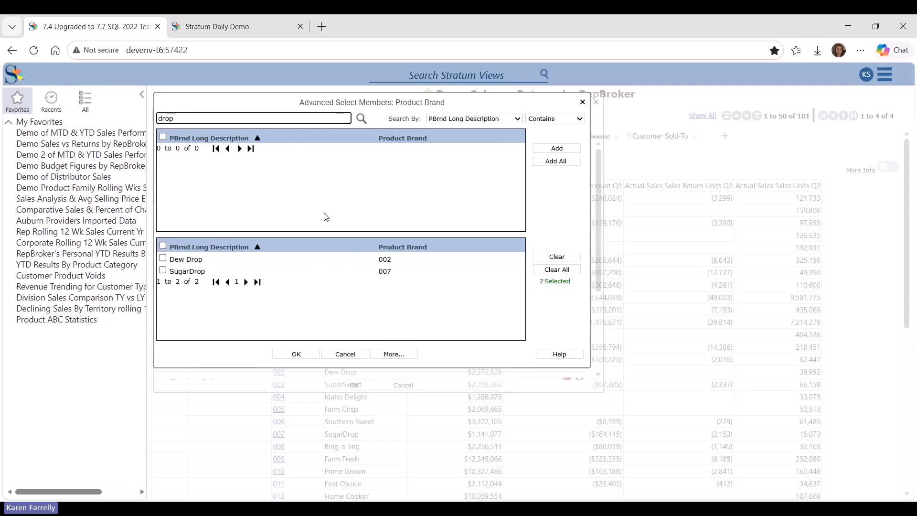
{"action": "left_click", "coordinate": [554, 269]}
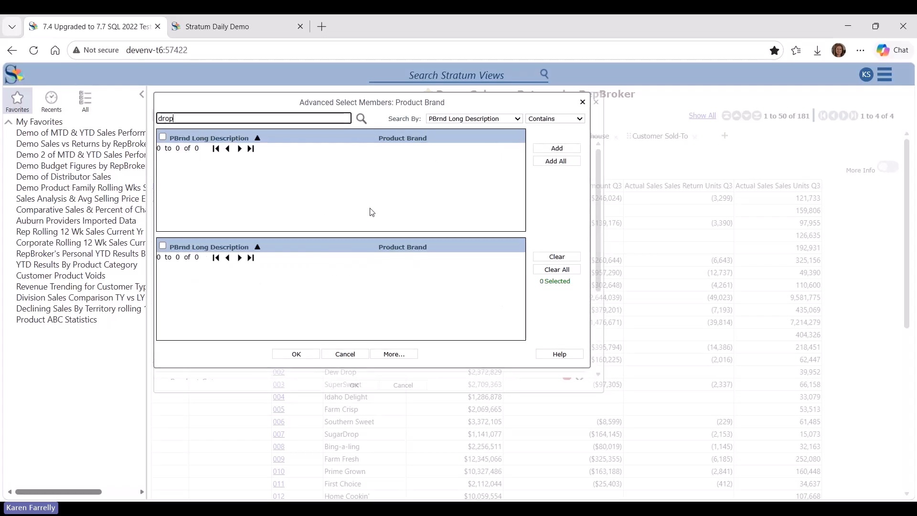
{"action": "left_click", "coordinate": [360, 119]}
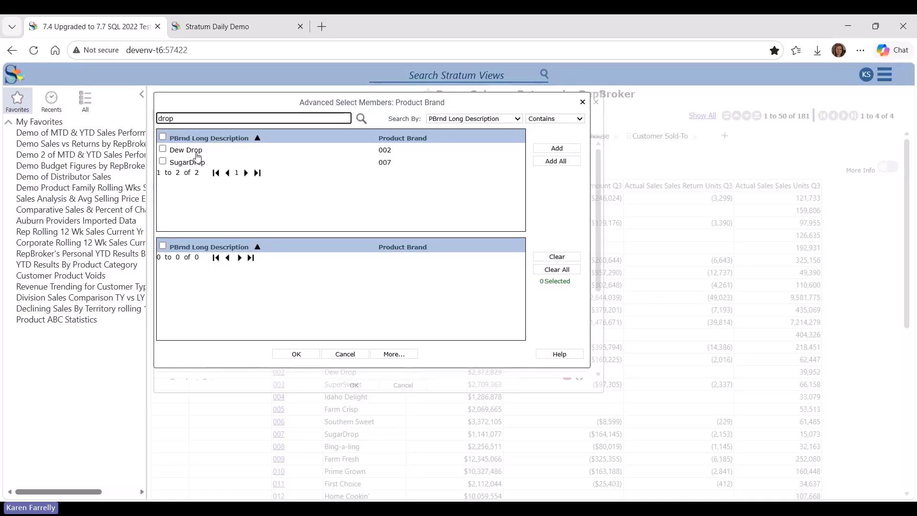
{"action": "left_click", "coordinate": [559, 162]}
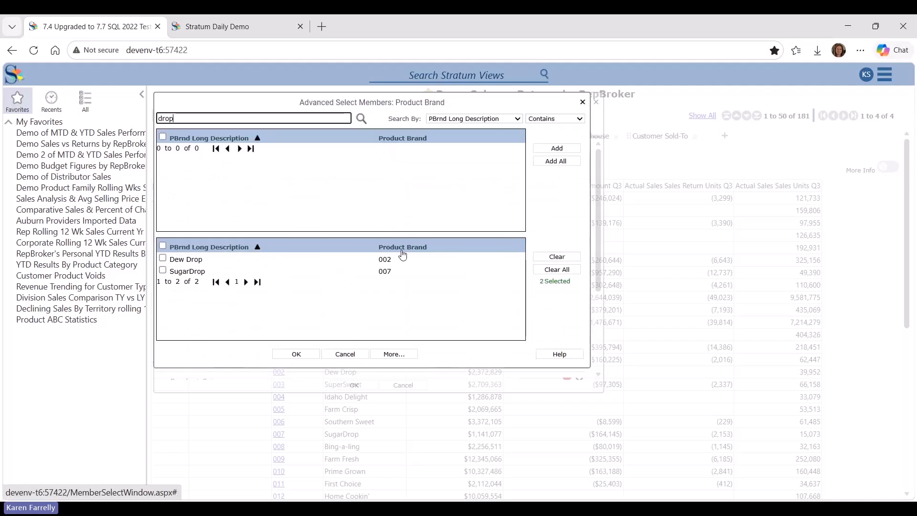
{"action": "left_click", "coordinate": [308, 354]}
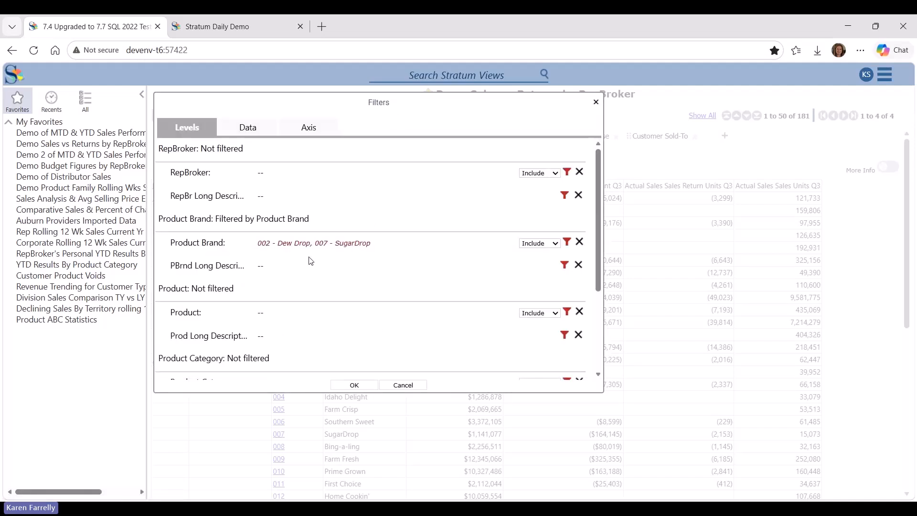
Set the Product Brand filter to Exclude and apply the filters to the view
{"action": "left_click", "coordinate": [560, 247]}
{"action": "left_click", "coordinate": [546, 274]}
{"action": "left_click", "coordinate": [359, 385]}
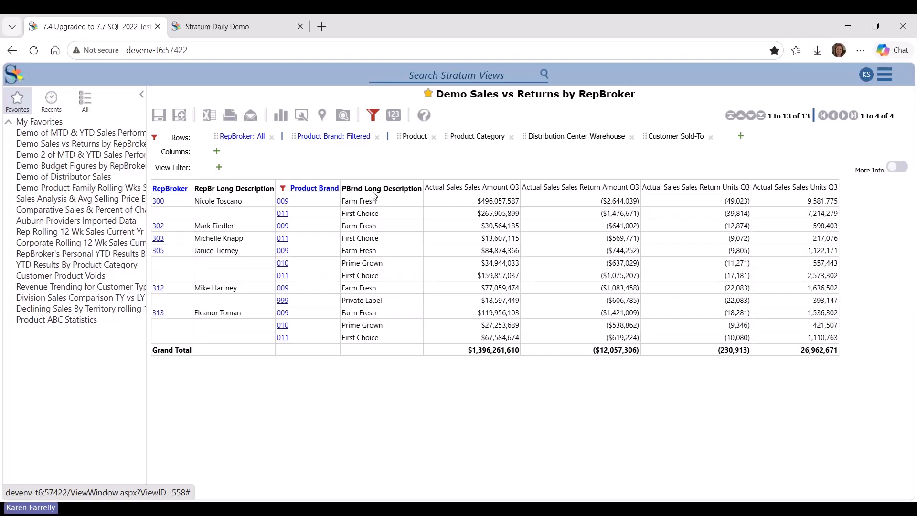
Try clearing the Product Brand filter, look at the PBrnd Long Description attribute filter, and discard the changes
{"action": "left_click", "coordinate": [364, 136]}
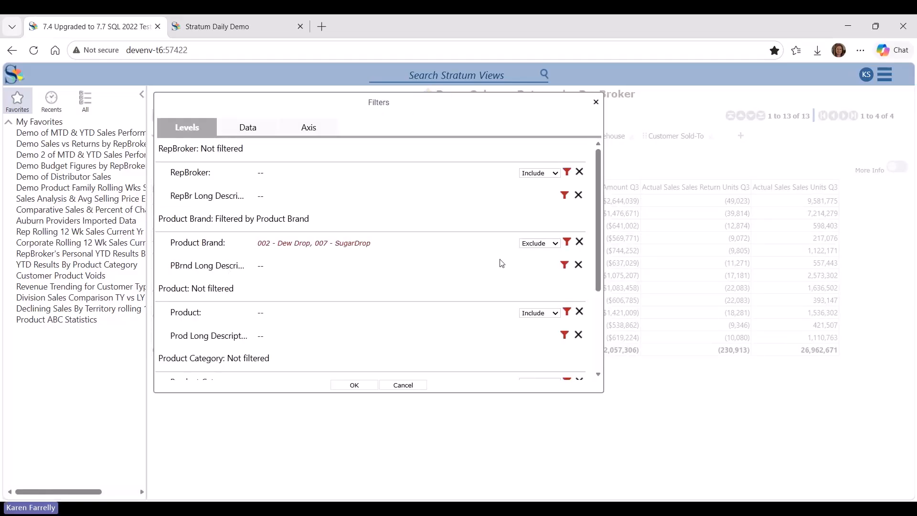
{"action": "left_click", "coordinate": [579, 242]}
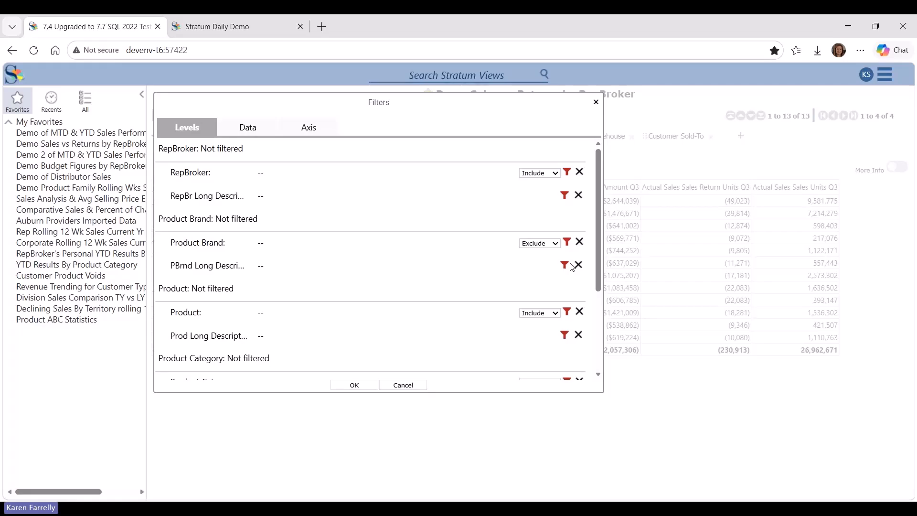
{"action": "left_click", "coordinate": [570, 265]}
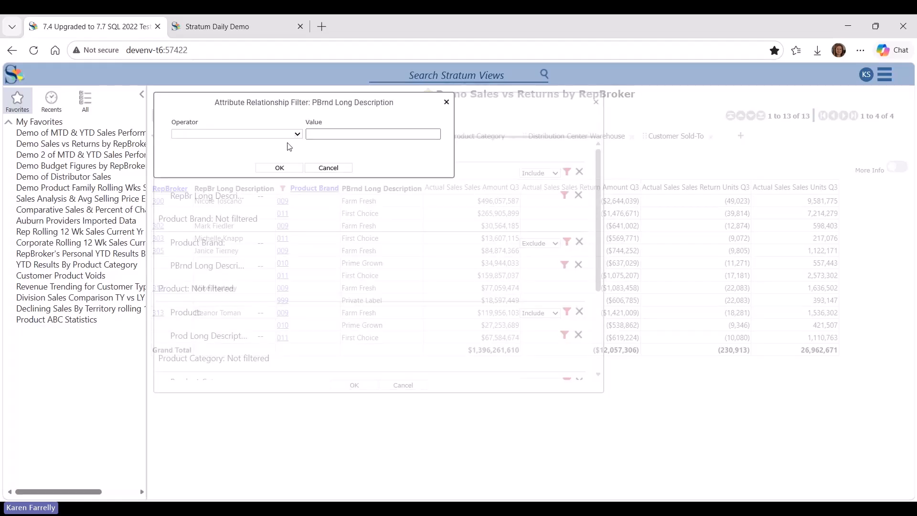
{"action": "left_click", "coordinate": [329, 167]}
{"action": "left_click", "coordinate": [416, 384]}
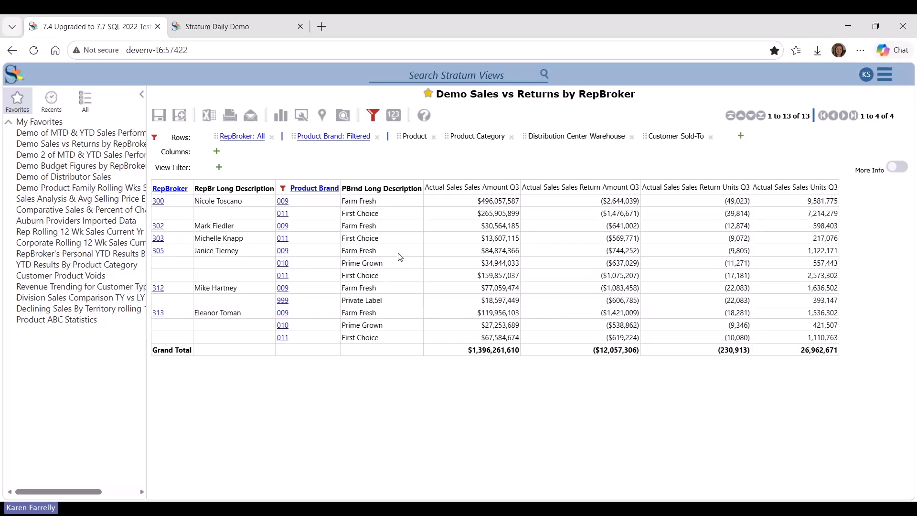
Filter the whole view by RepBroker 302 and move that level back to the rows
{"action": "left_click", "coordinate": [161, 224]}
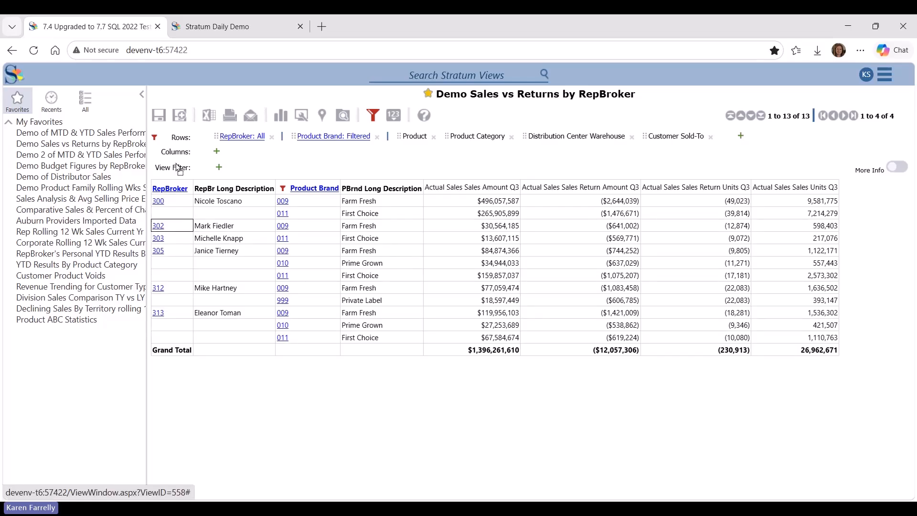
{"action": "left_click_drag", "start_coordinate": [179, 168], "coordinate": [178, 167]}
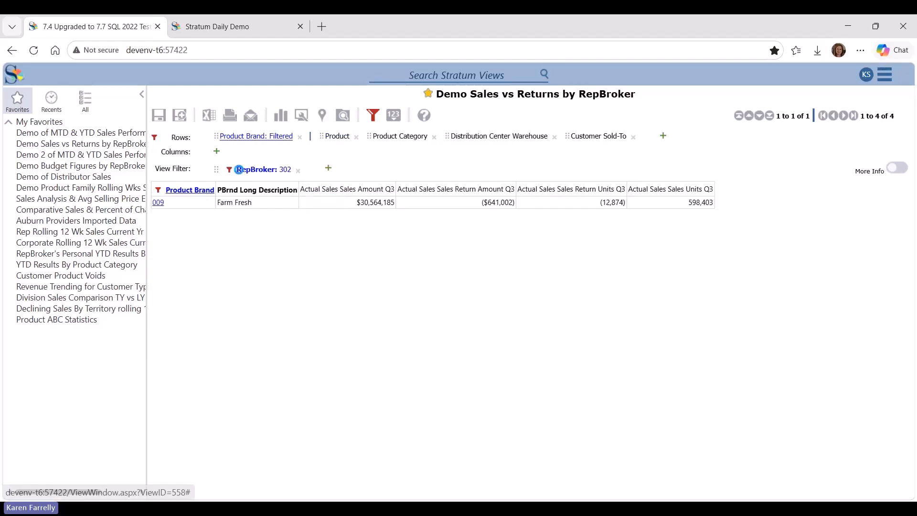
{"action": "left_click_drag", "start_coordinate": [246, 171], "coordinate": [185, 140]}
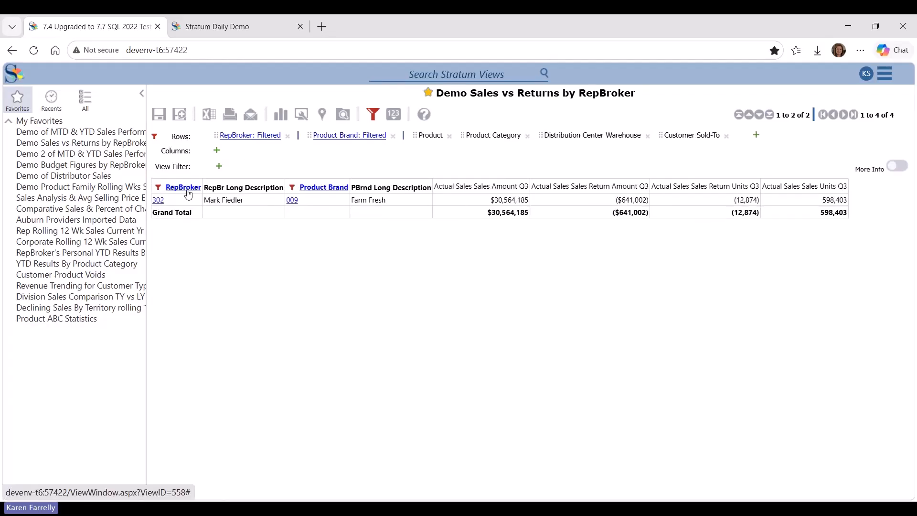
Collapse and re-expand the Product Brand breakdown in the rows, and move the filtered RepBroker level to the view filter
{"action": "left_click", "coordinate": [158, 201]}
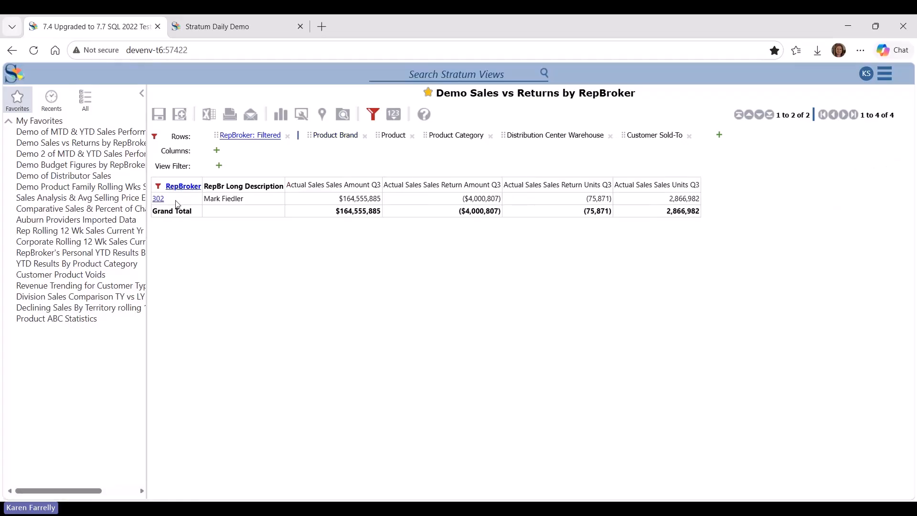
{"action": "left_click", "coordinate": [184, 187]}
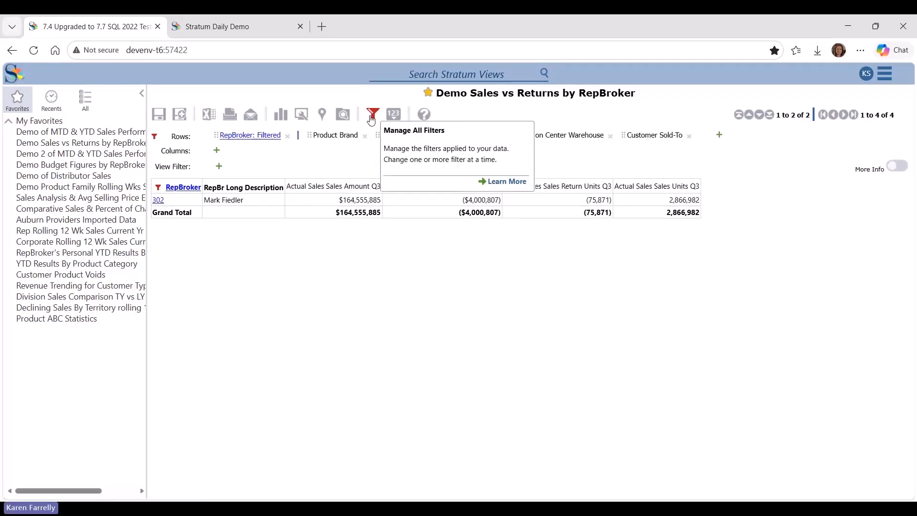
{"action": "left_click_drag", "start_coordinate": [262, 143], "coordinate": [180, 172]}
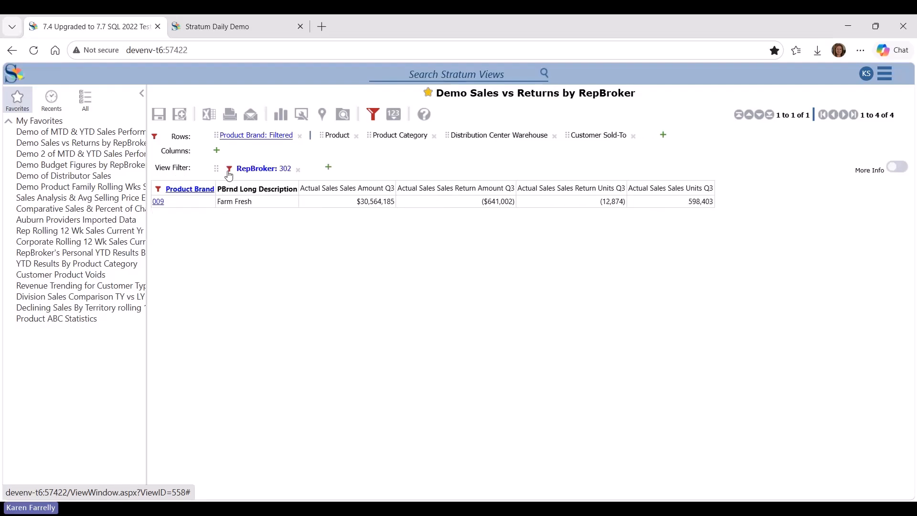
Clear the RepBroker view filter and return RepBroker to the rows, expanded to Product Brand
{"action": "right_click", "coordinate": [228, 171]}
{"action": "mouse_move", "coordinate": [205, 273]}
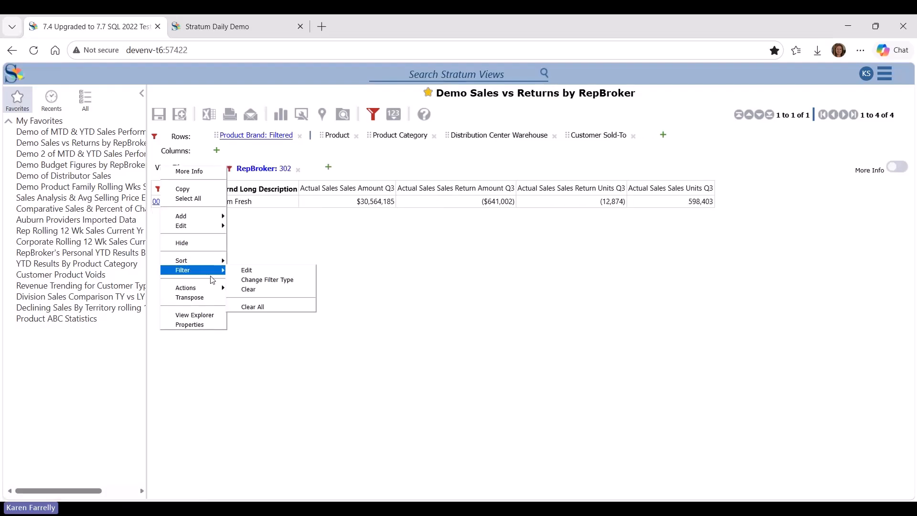
{"action": "left_click", "coordinate": [241, 294]}
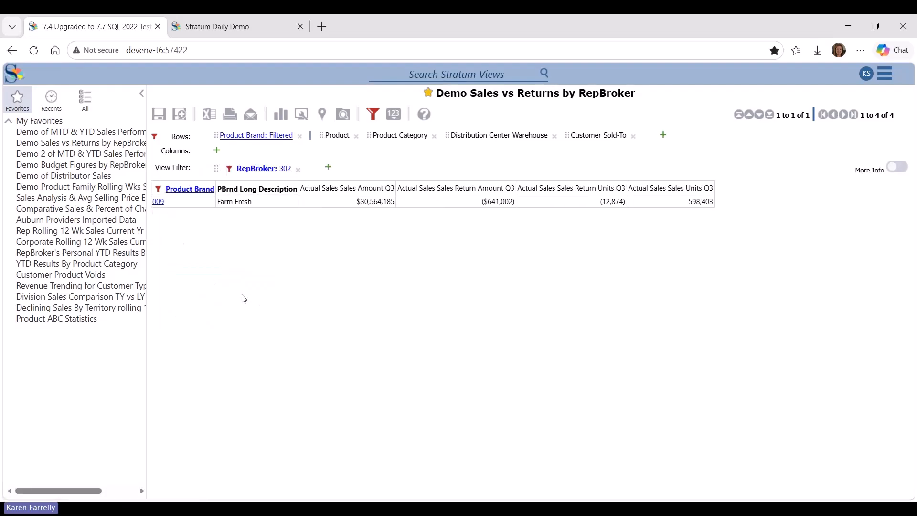
{"action": "right_click", "coordinate": [228, 170]}
{"action": "mouse_move", "coordinate": [204, 274]}
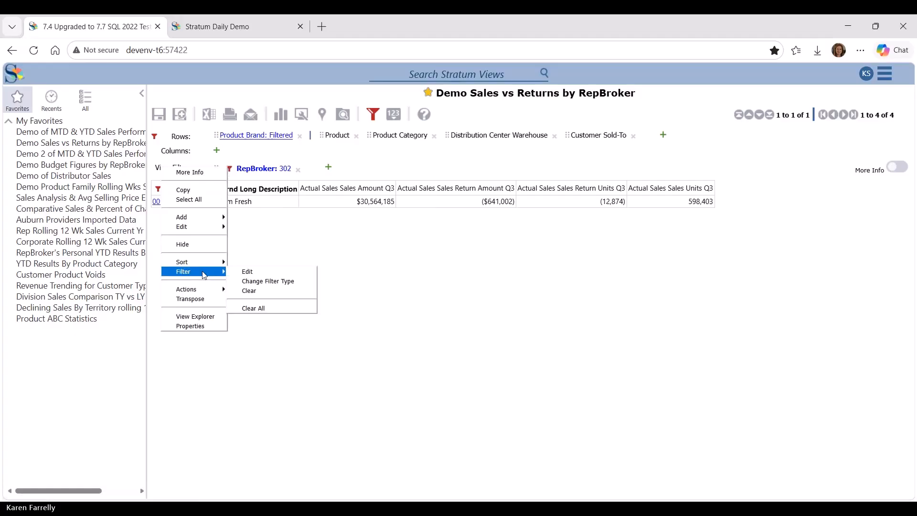
{"action": "left_click", "coordinate": [246, 291]}
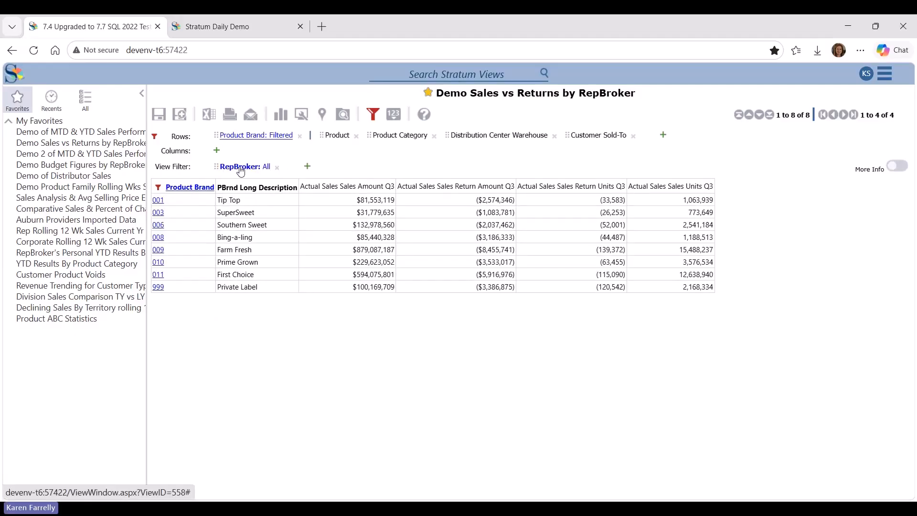
{"action": "left_click_drag", "start_coordinate": [184, 141], "coordinate": [187, 144]}
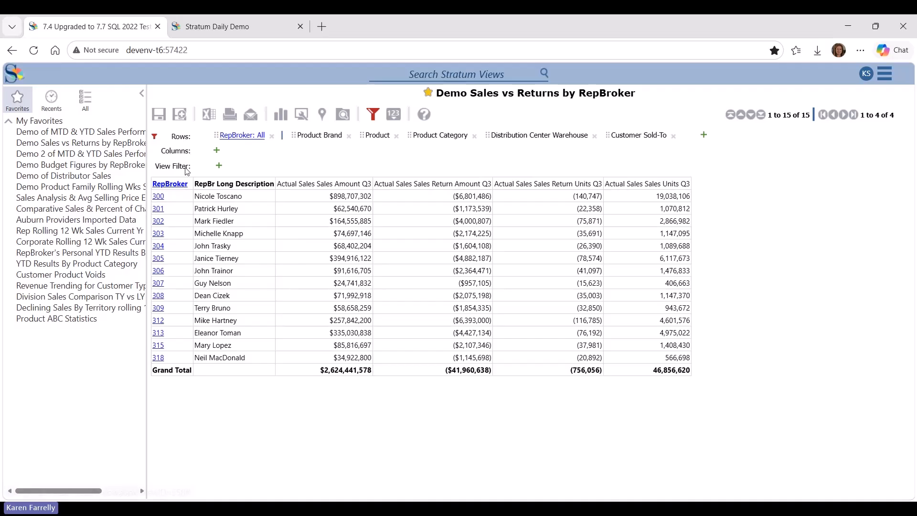
{"action": "left_click", "coordinate": [179, 186]}
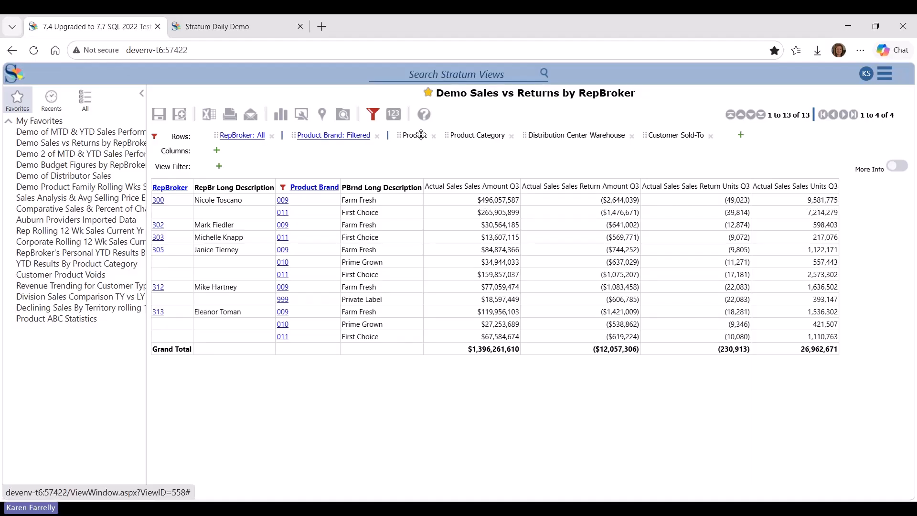
Move Customer Sold-To directly after Product Brand in the rows and drill RepBroker 305's brand 009 down to it
{"action": "left_click", "coordinate": [667, 137]}
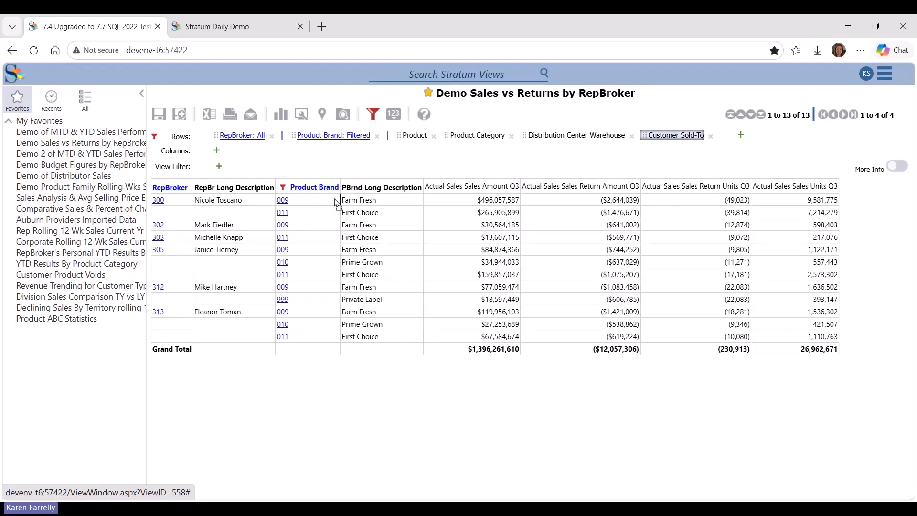
{"action": "left_click", "coordinate": [283, 251]}
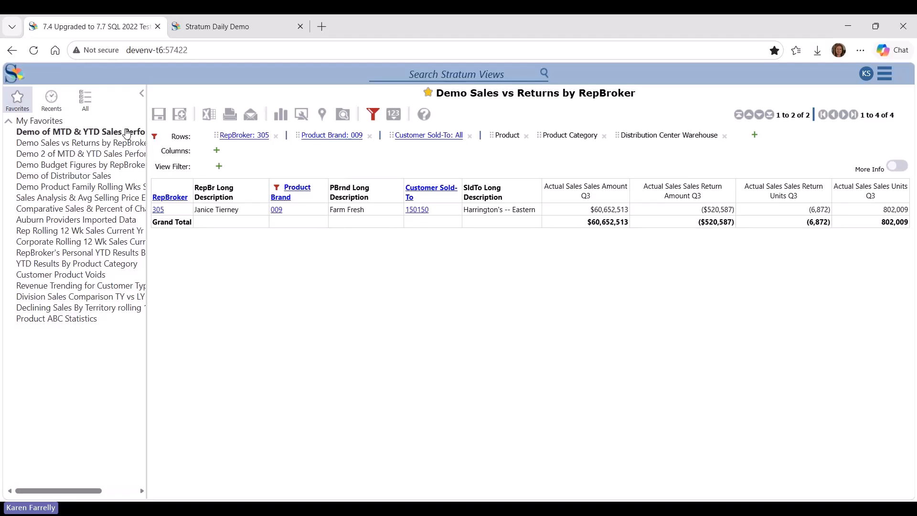
Open Demo of MTD & YTD Sales Performance, switch to the Demo 2 version, and display the properties of its Measure Items
{"action": "left_click", "coordinate": [72, 131]}
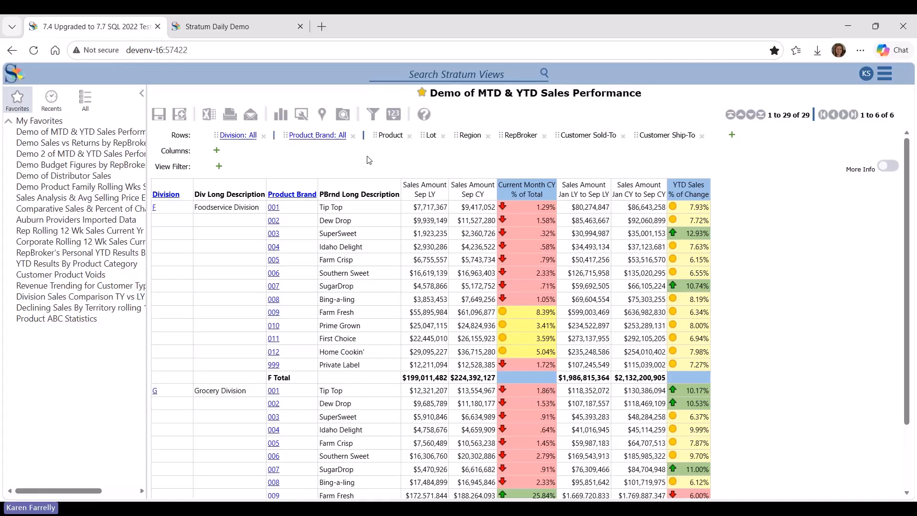
{"action": "left_click", "coordinate": [118, 156]}
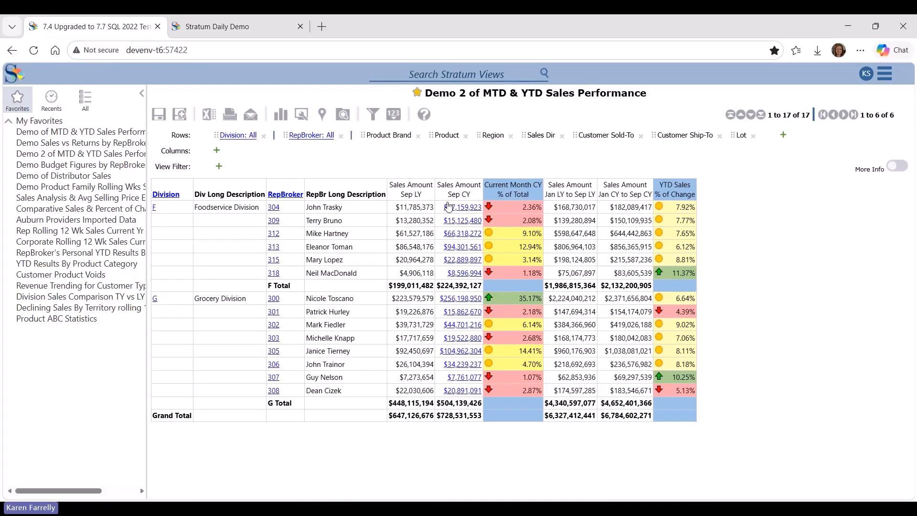
{"action": "left_click", "coordinate": [463, 186]}
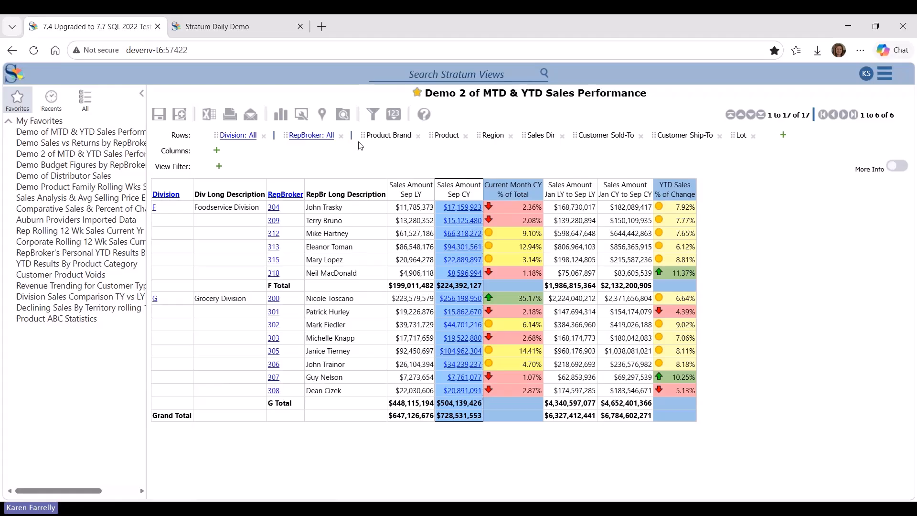
{"action": "left_click", "coordinate": [340, 116]}
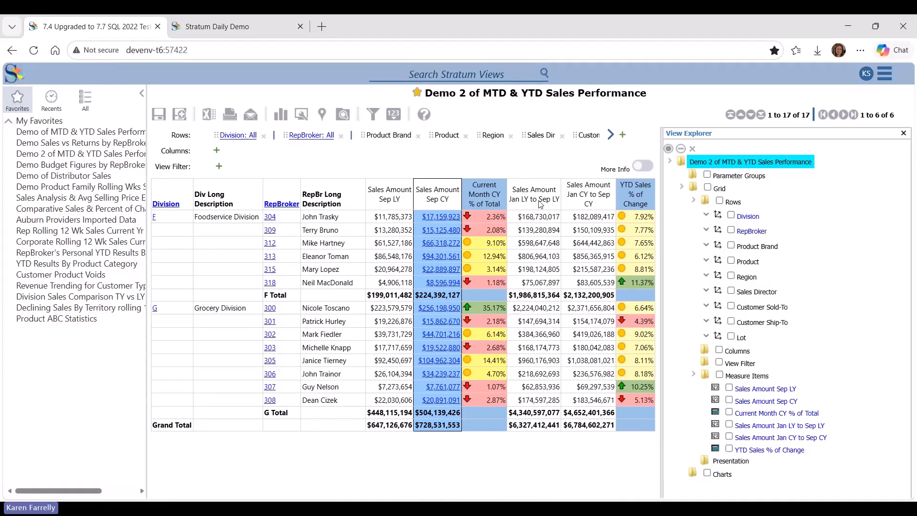
{"action": "left_click", "coordinate": [749, 377]}
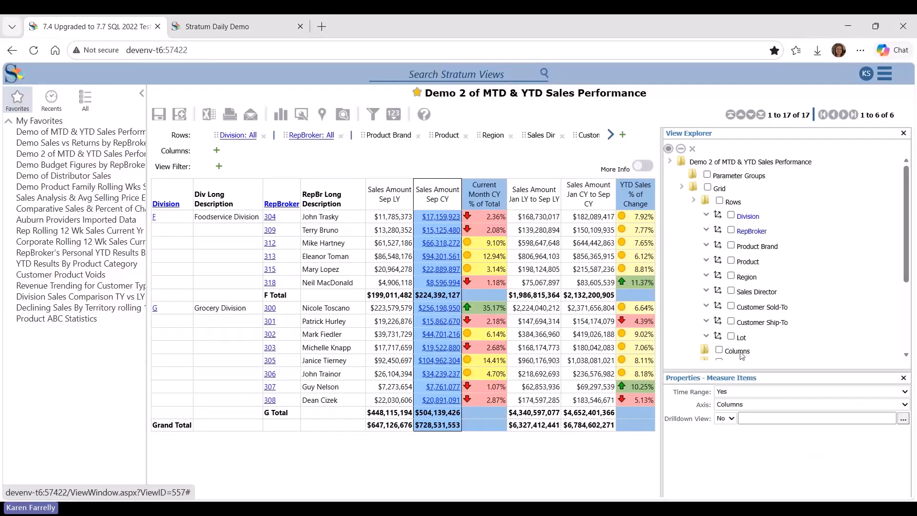
Try enabling a drilldown view for all measure items, search for abc, pick Product ABC Statistics, and cancel the selection
{"action": "left_click", "coordinate": [725, 419]}
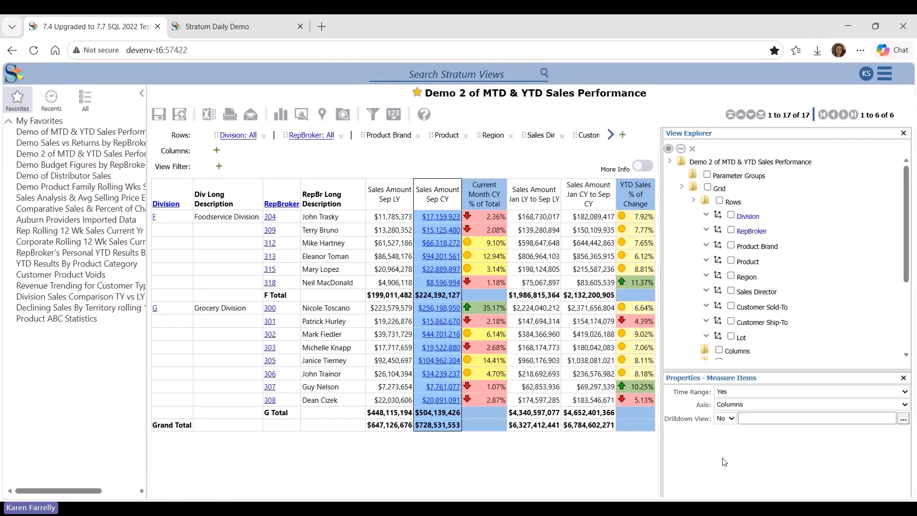
{"action": "left_click", "coordinate": [725, 451]}
{"action": "left_click", "coordinate": [481, 116]}
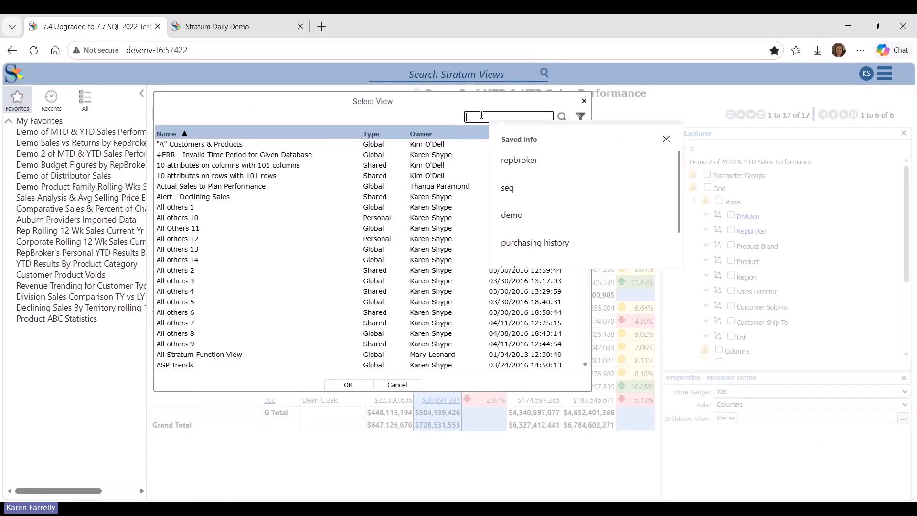
{"action": "type", "text": "abc"}
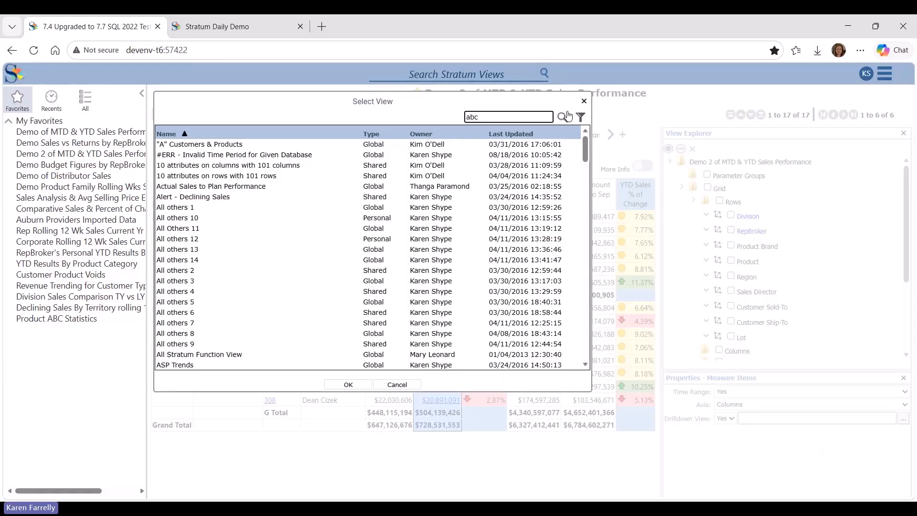
{"action": "left_click", "coordinate": [563, 118]}
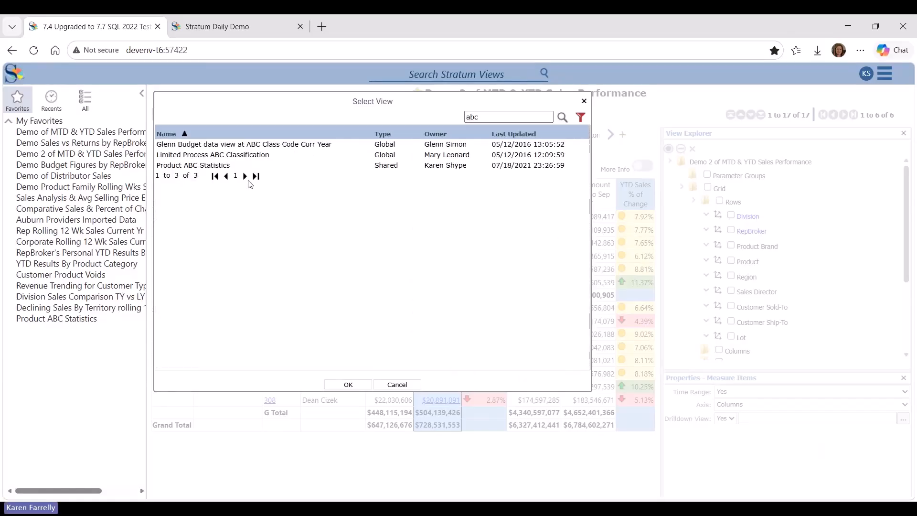
{"action": "left_click", "coordinate": [229, 165]}
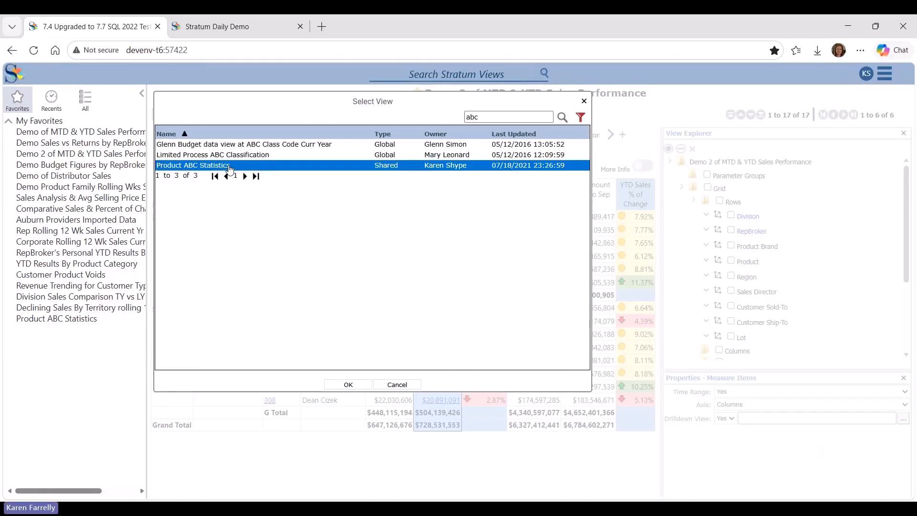
{"action": "left_click", "coordinate": [392, 384]}
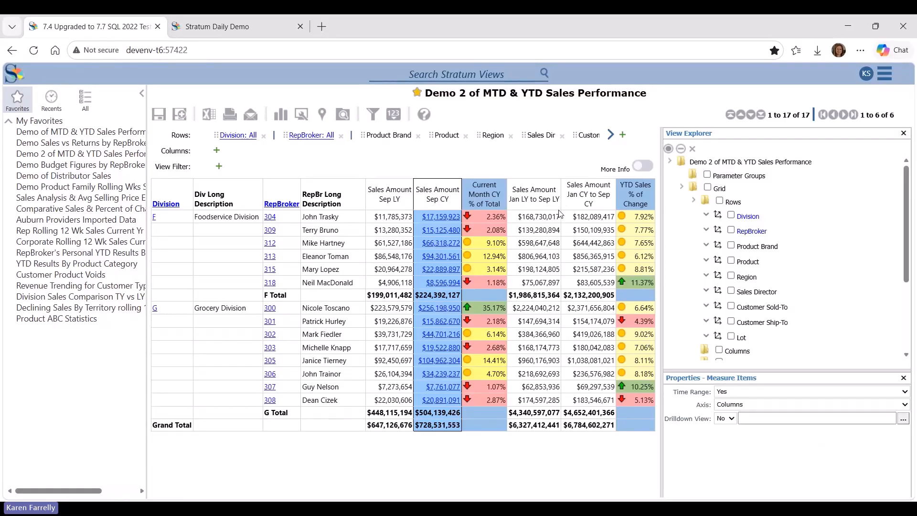
Examine the Drilldown View property of the Sales Amount Sep CY measure item, and close the View Explorer
{"action": "scroll", "coordinate": [747, 346], "scroll_direction": "down", "scroll_amount": 3}
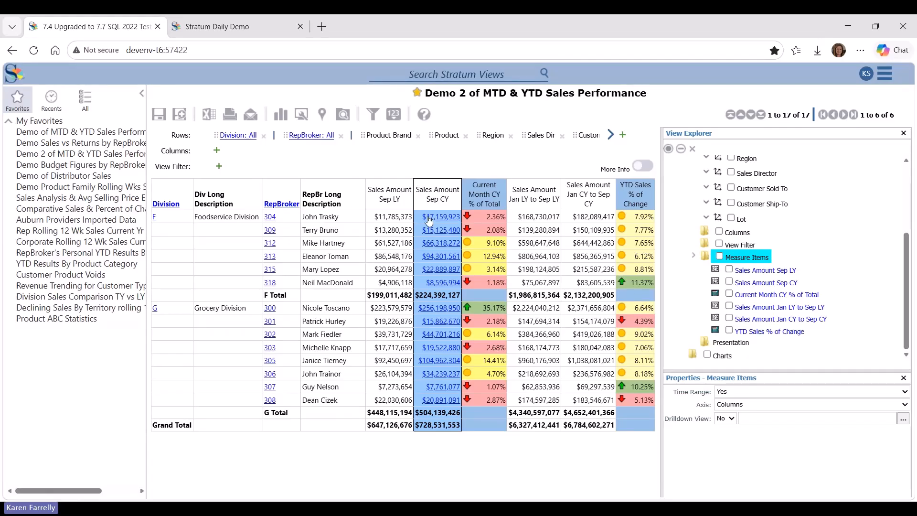
{"action": "left_click", "coordinate": [763, 286]}
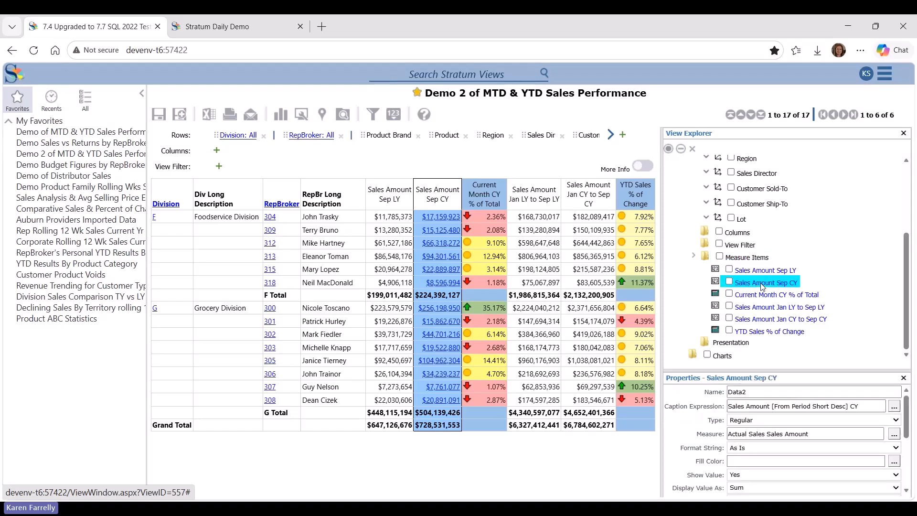
{"action": "scroll", "coordinate": [788, 444], "scroll_direction": "down", "scroll_amount": 5}
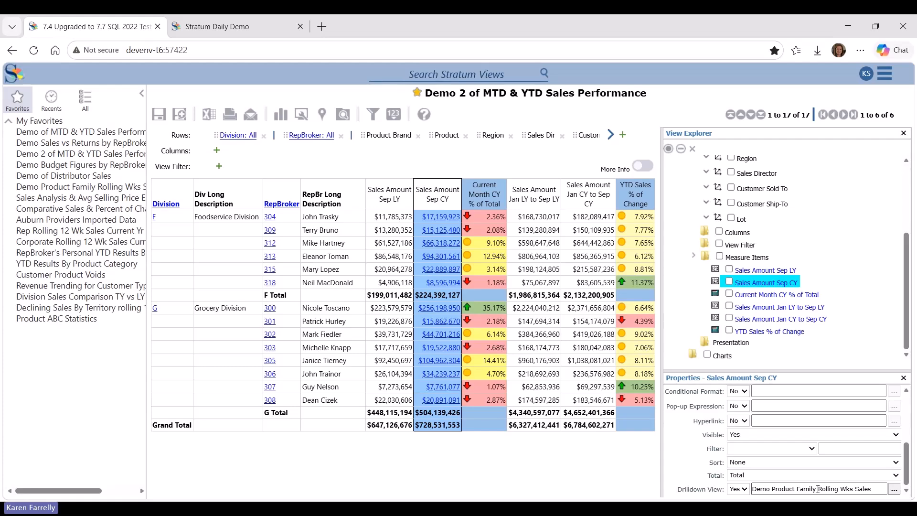
{"action": "left_click", "coordinate": [903, 134]}
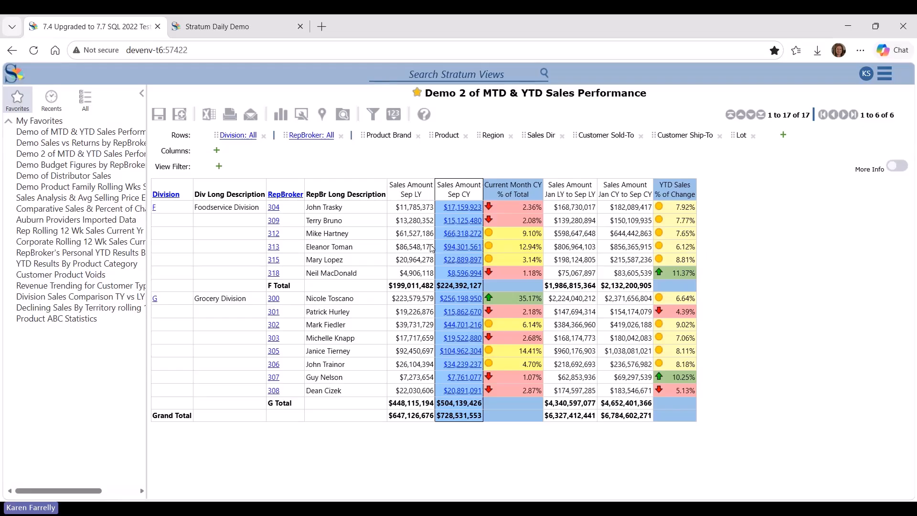
Open the drilldown view from Sales Amount Sep CY for RepBroker 313 and for the Foodservice Division, closing each one after viewing
{"action": "left_click", "coordinate": [454, 249]}
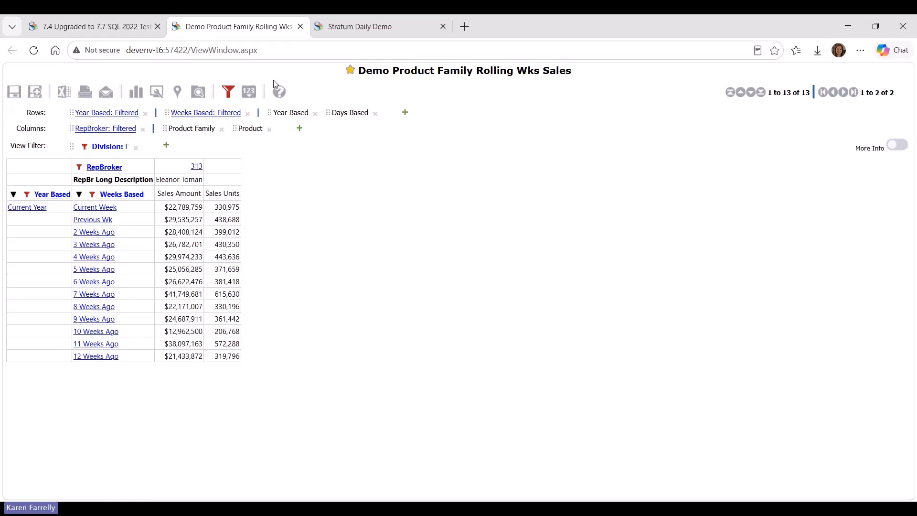
{"action": "left_click", "coordinate": [301, 28]}
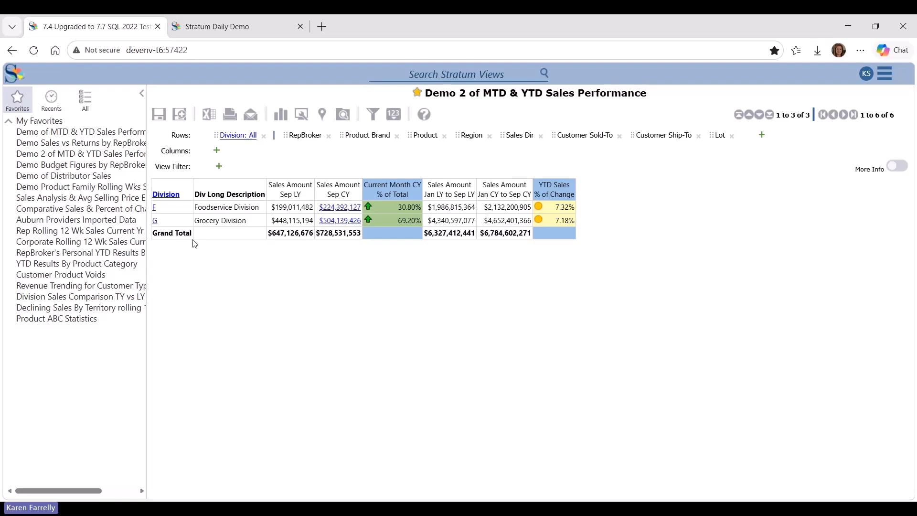
{"action": "left_click", "coordinate": [333, 208]}
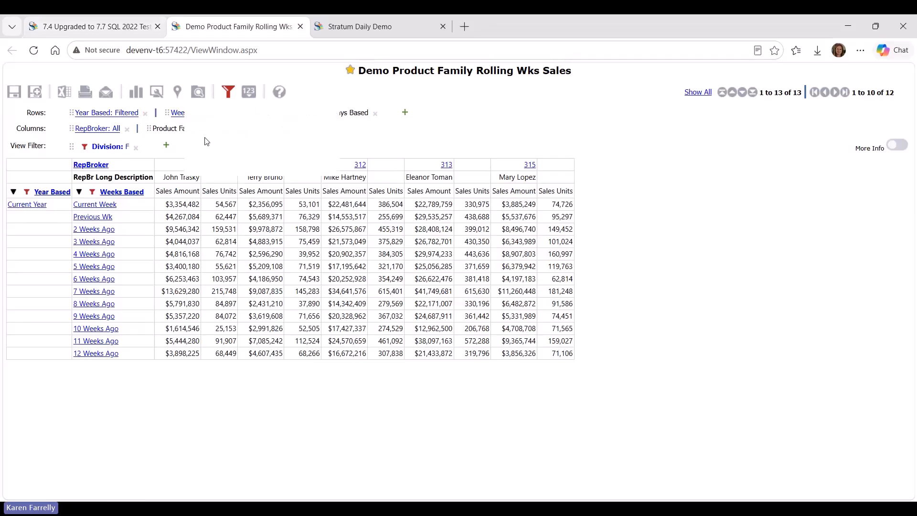
{"action": "left_click", "coordinate": [300, 27]}
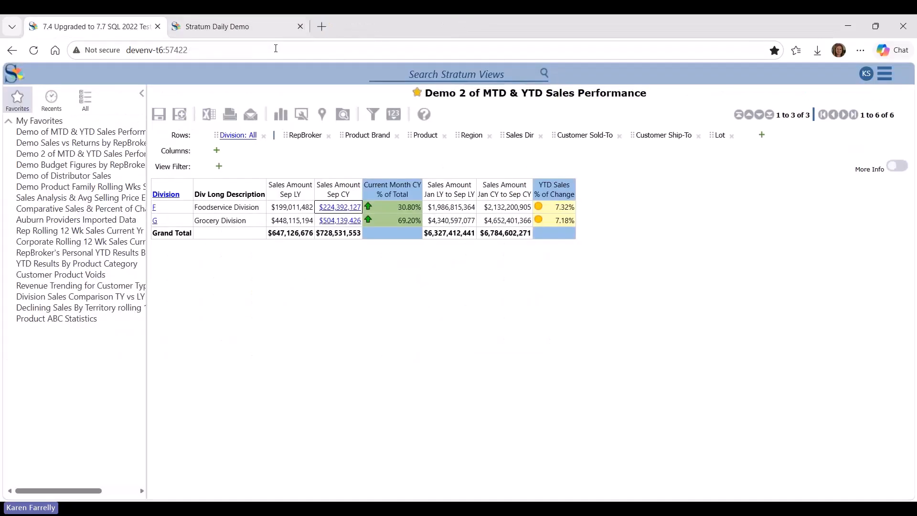
In Stratum Daily Demo, drill into Wilder Foods Eastern's East open orders and compare the resulting view filters with the source view
{"action": "left_click", "coordinate": [198, 31]}
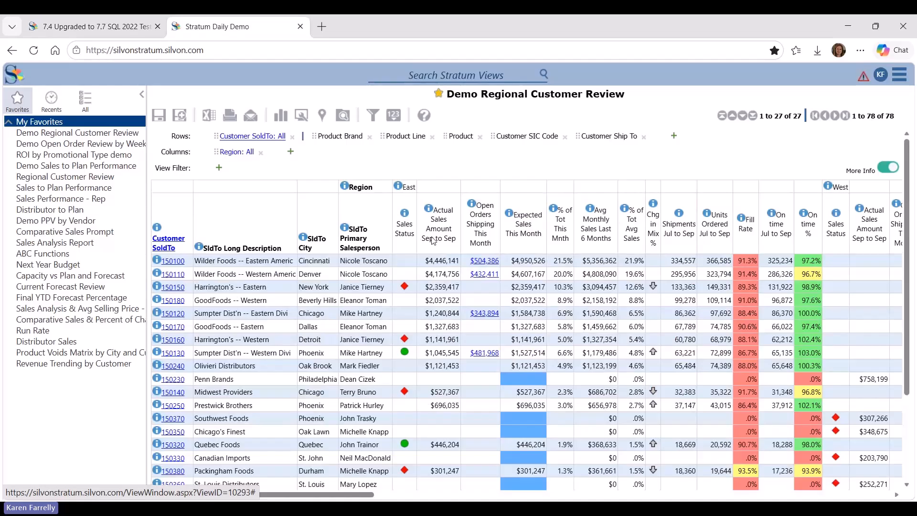
{"action": "left_click", "coordinate": [488, 261]}
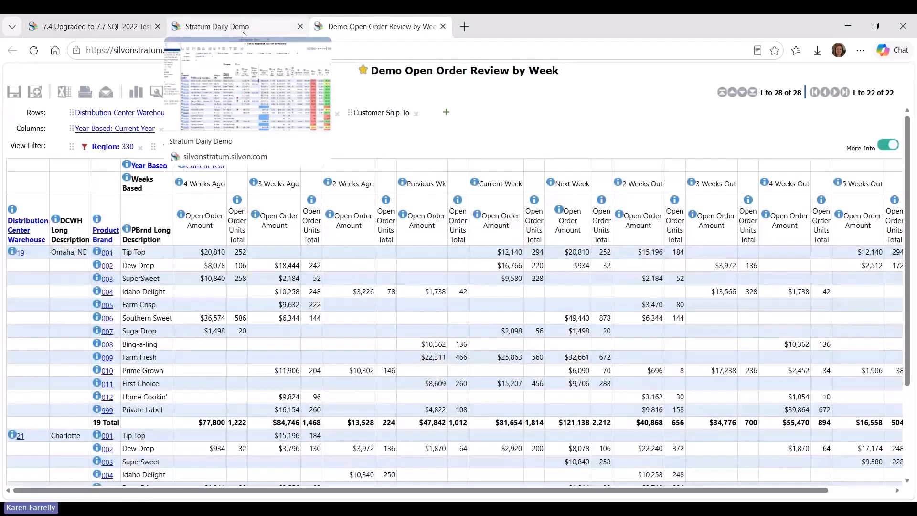
{"action": "left_click", "coordinate": [253, 26]}
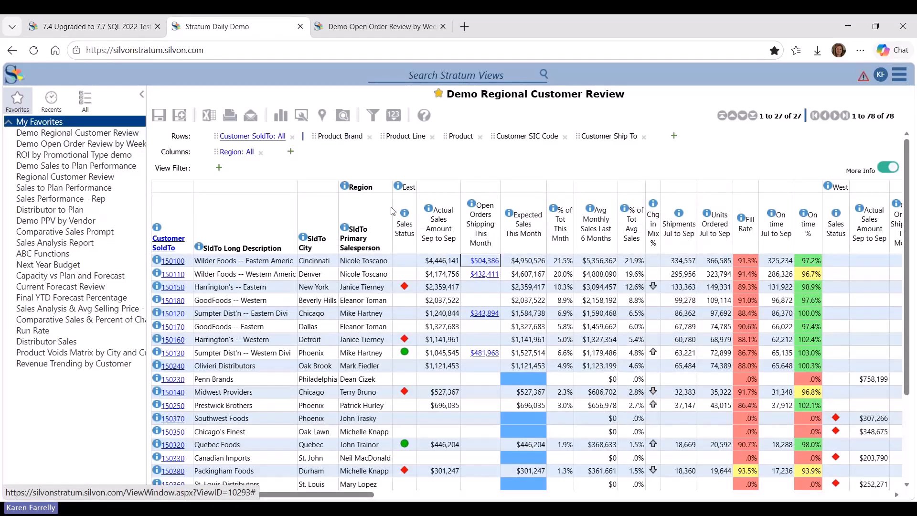
{"action": "left_click", "coordinate": [356, 28]}
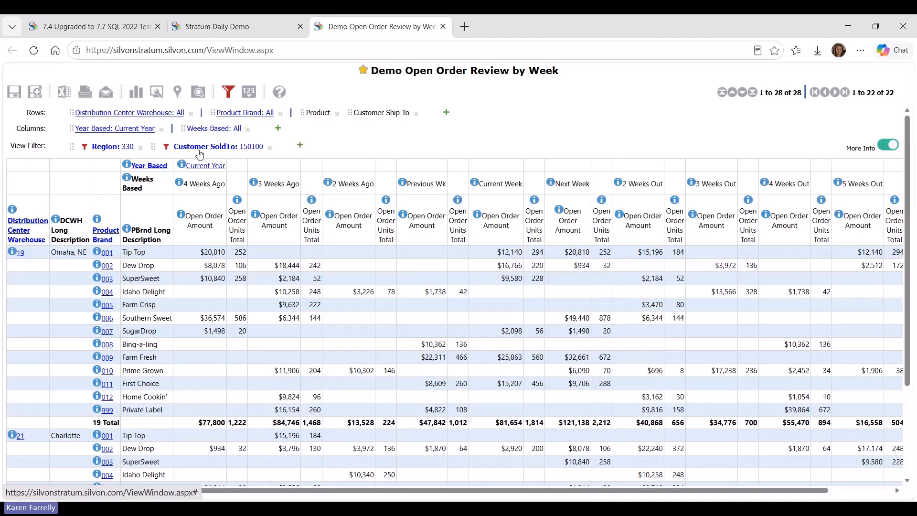
{"action": "left_click", "coordinate": [240, 30]}
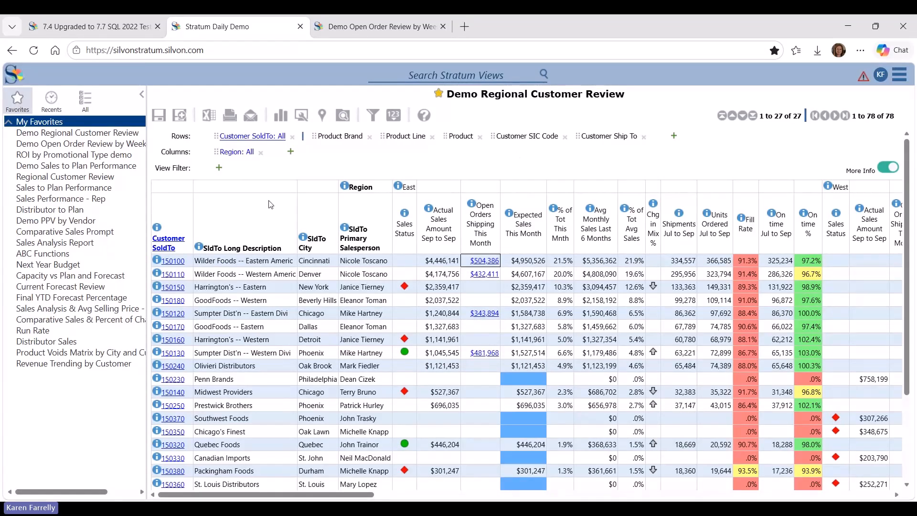
Run ROI by Promotional Type demo with July 4th BBQ as the single promotion type, after checking the multiple-type member list
{"action": "left_click", "coordinate": [109, 155]}
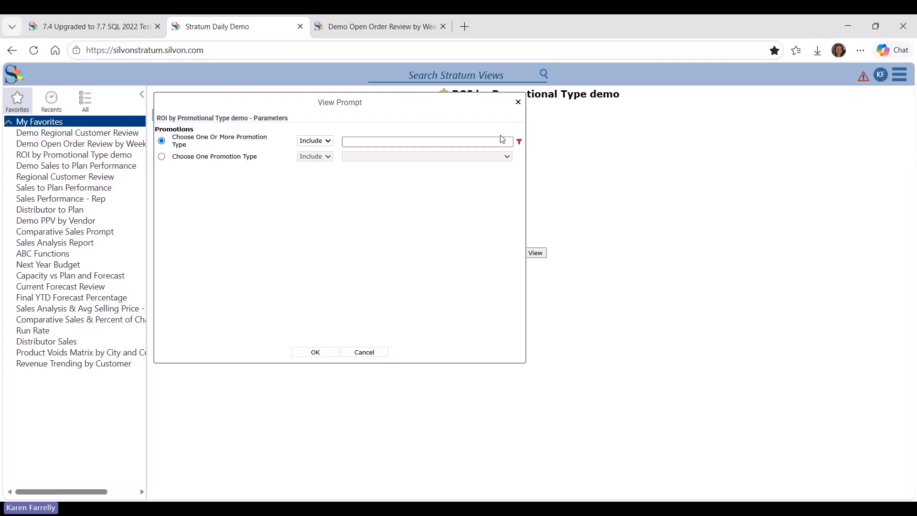
{"action": "left_click", "coordinate": [518, 142]}
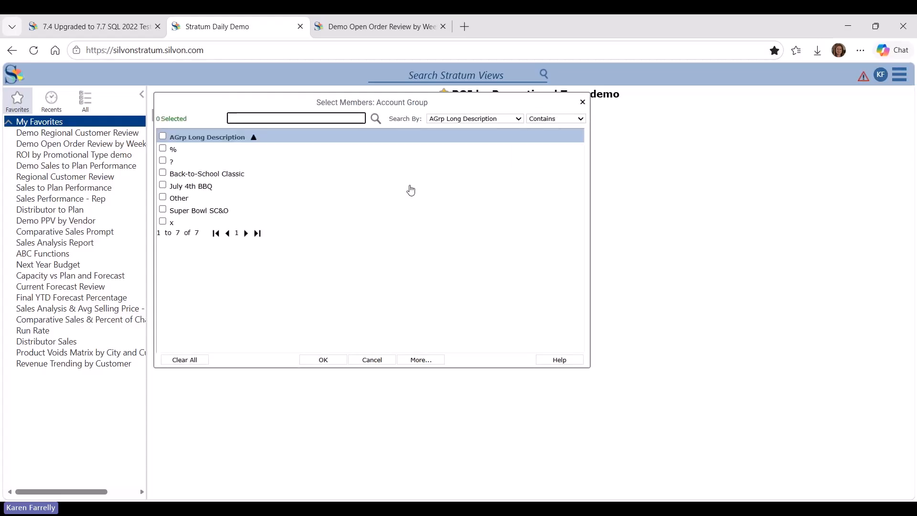
{"action": "left_click", "coordinate": [382, 363]}
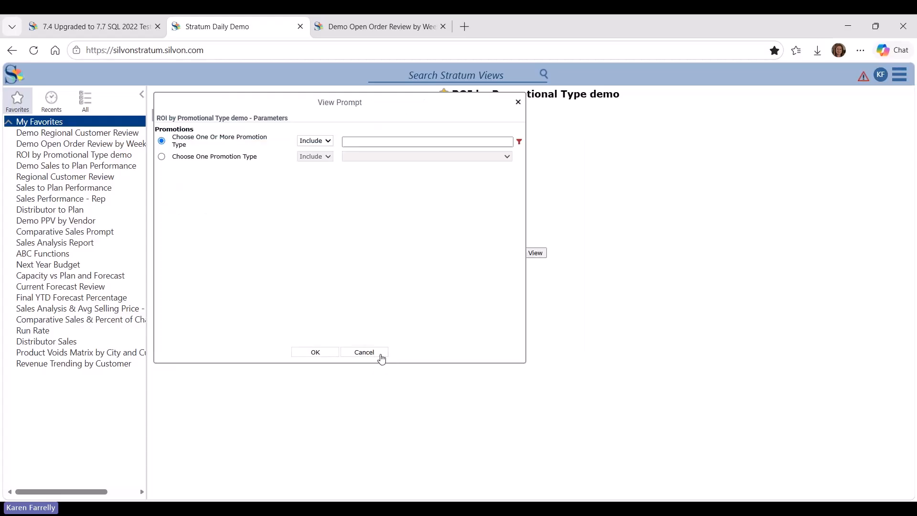
{"action": "left_click", "coordinate": [161, 158]}
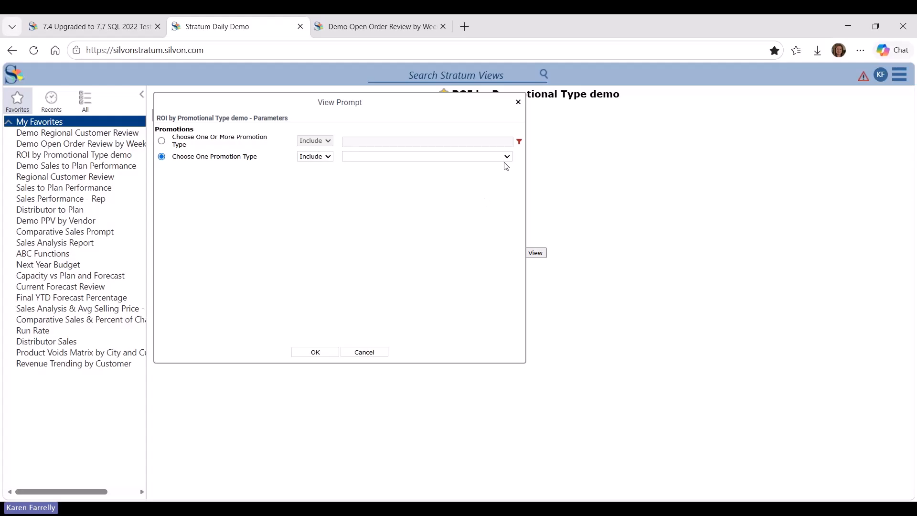
{"action": "left_click", "coordinate": [395, 223]}
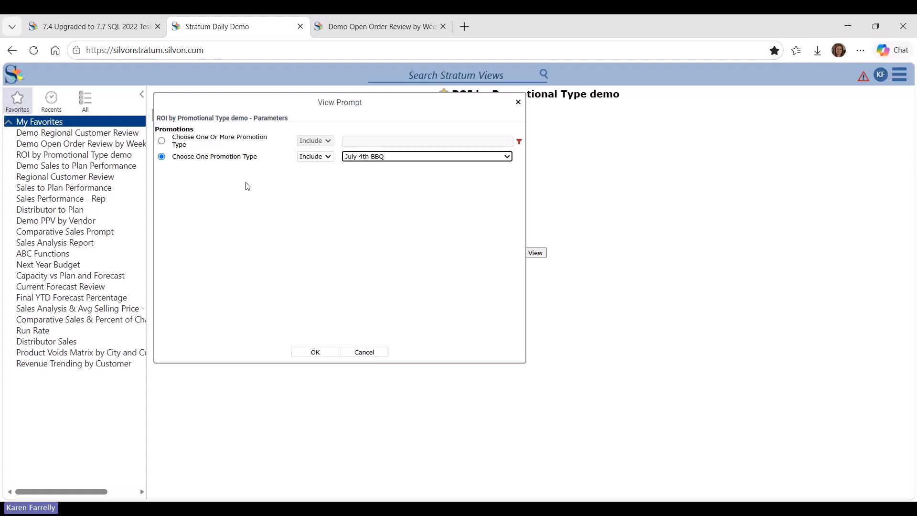
{"action": "left_click", "coordinate": [327, 353]}
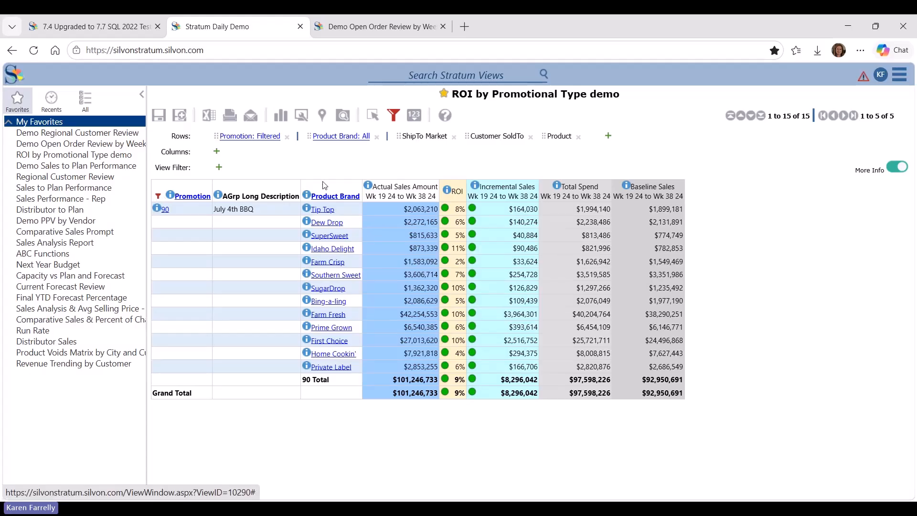
Check the view's promotion prompt without changing it, and switch the Promotion member filter from July 4th BBQ to 91 Super Bowl SC&O
{"action": "left_click", "coordinate": [374, 116]}
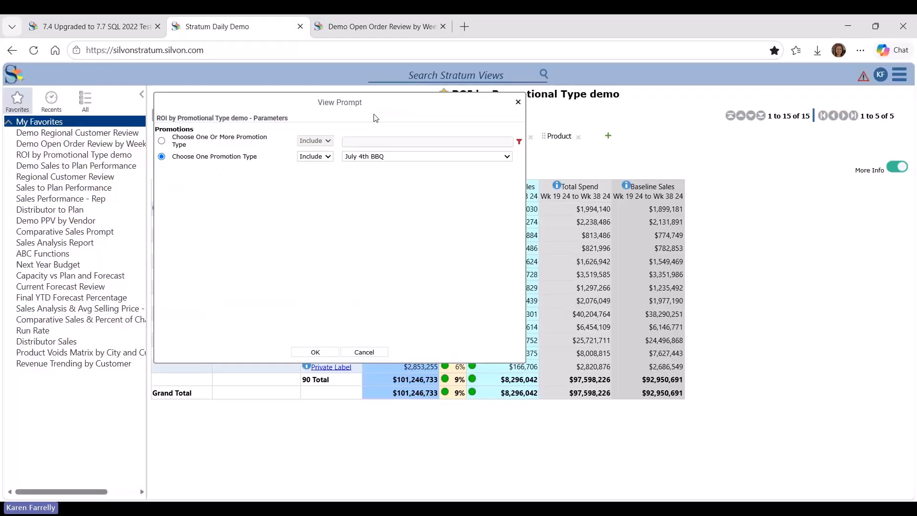
{"action": "left_click", "coordinate": [518, 102]}
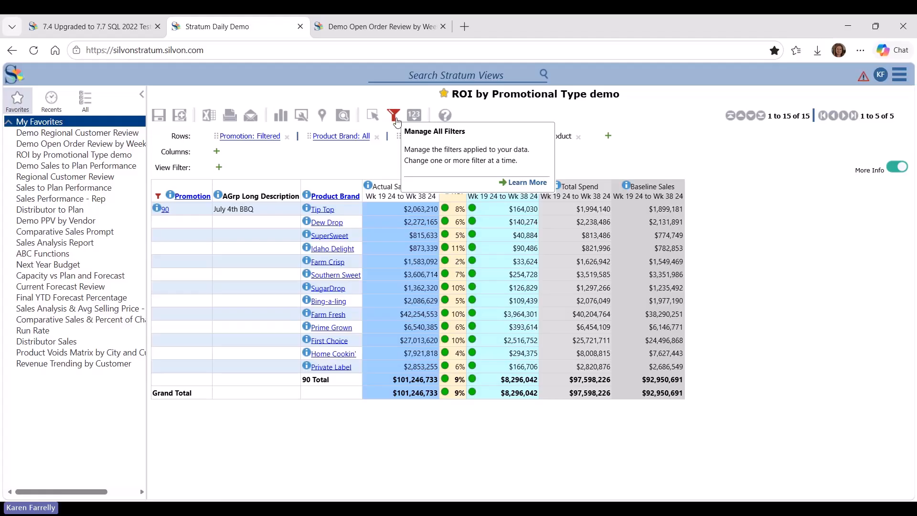
{"action": "left_click", "coordinate": [159, 196]}
{"action": "left_click", "coordinate": [165, 185]}
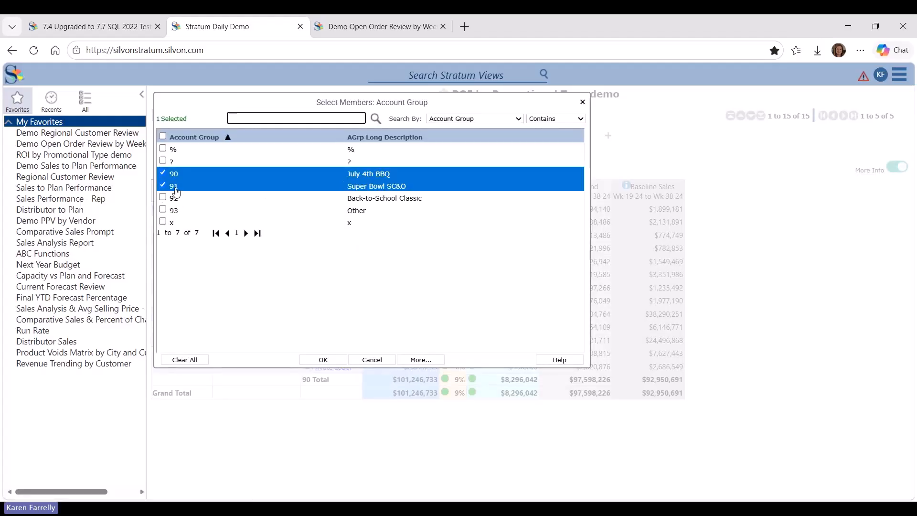
{"action": "left_click", "coordinate": [164, 174]}
{"action": "left_click", "coordinate": [323, 359]}
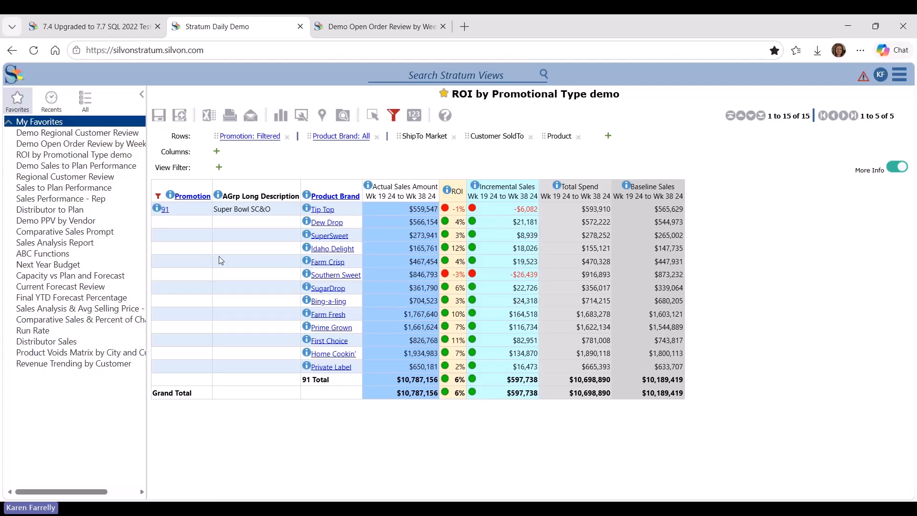
Run Demo Sales to Plan Performance with one selected sales rep excluded and the product category left blank
{"action": "left_click", "coordinate": [80, 167]}
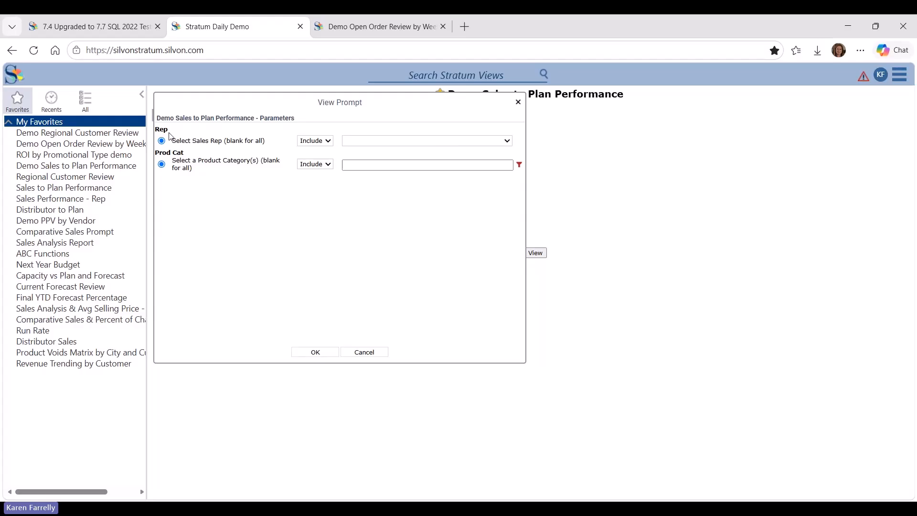
{"action": "left_click", "coordinate": [393, 266]}
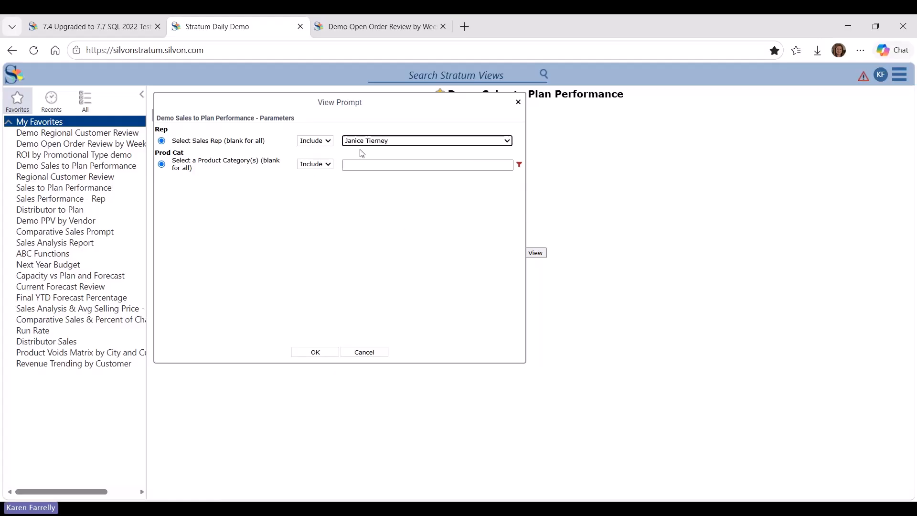
{"action": "left_click", "coordinate": [327, 143]}
{"action": "left_click", "coordinate": [322, 167]}
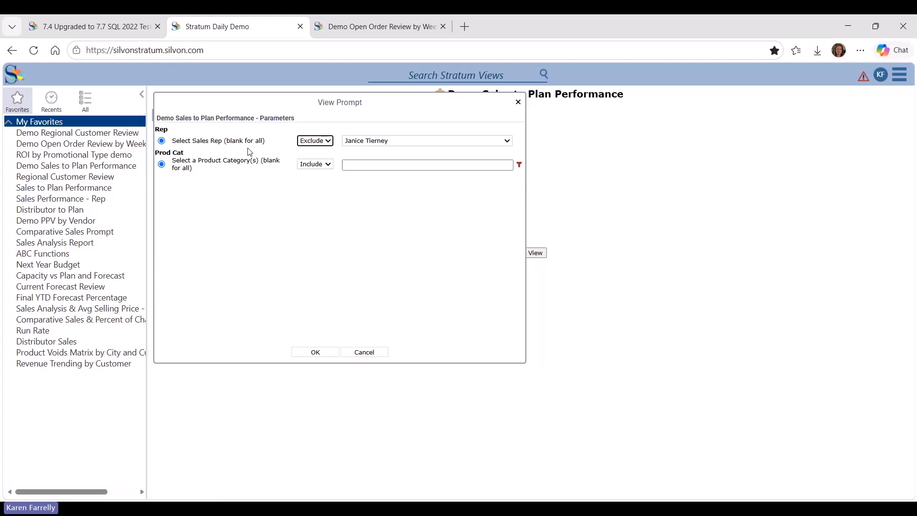
{"action": "left_click", "coordinate": [331, 352]}
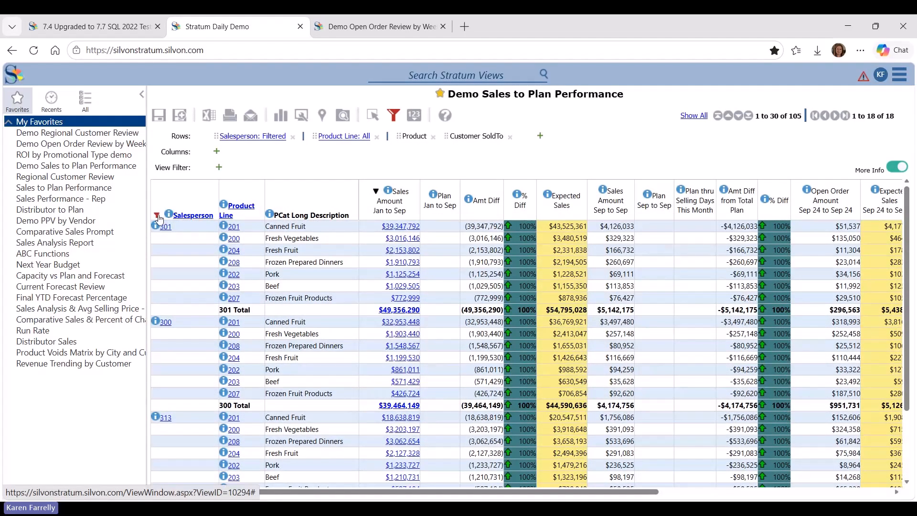
Reopen the view prompt and rerun Demo Sales to Plan Performance with the same sales rep set to Include
{"action": "left_click", "coordinate": [373, 115]}
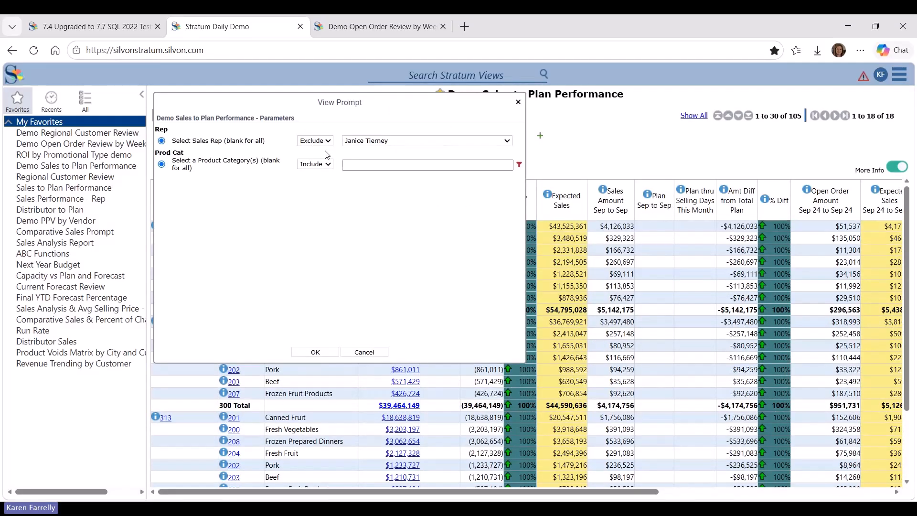
{"action": "left_click", "coordinate": [325, 154]}
{"action": "left_click", "coordinate": [315, 352]}
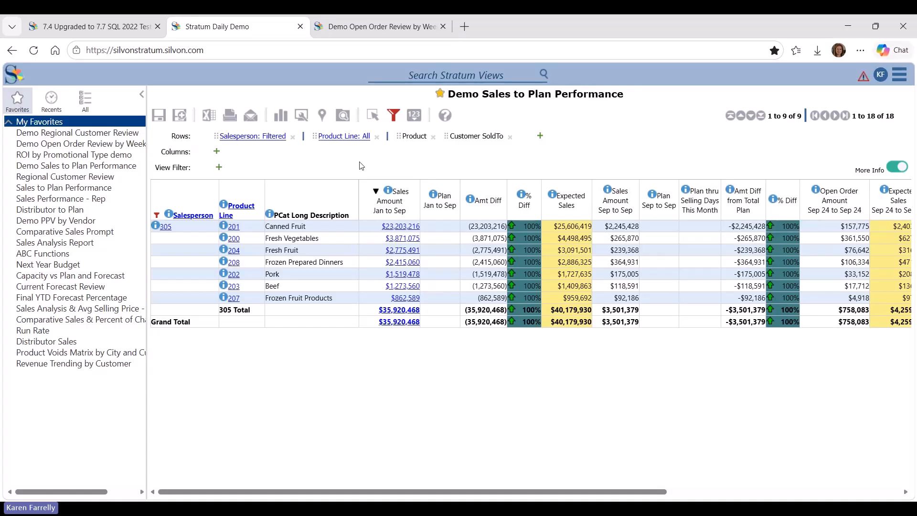
Examine the Rep and Prod Cat parameter groups and their parameters in the View Explorer
{"action": "left_click", "coordinate": [343, 115]}
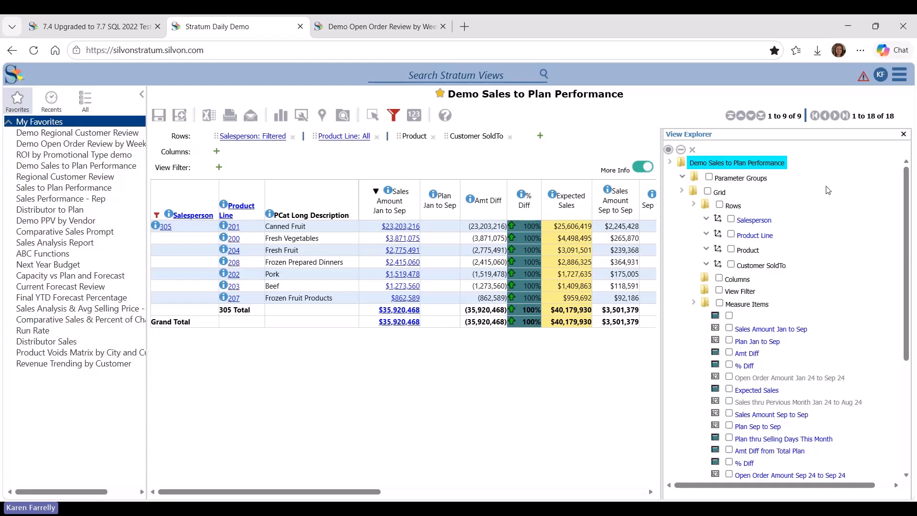
{"action": "left_click", "coordinate": [683, 178]}
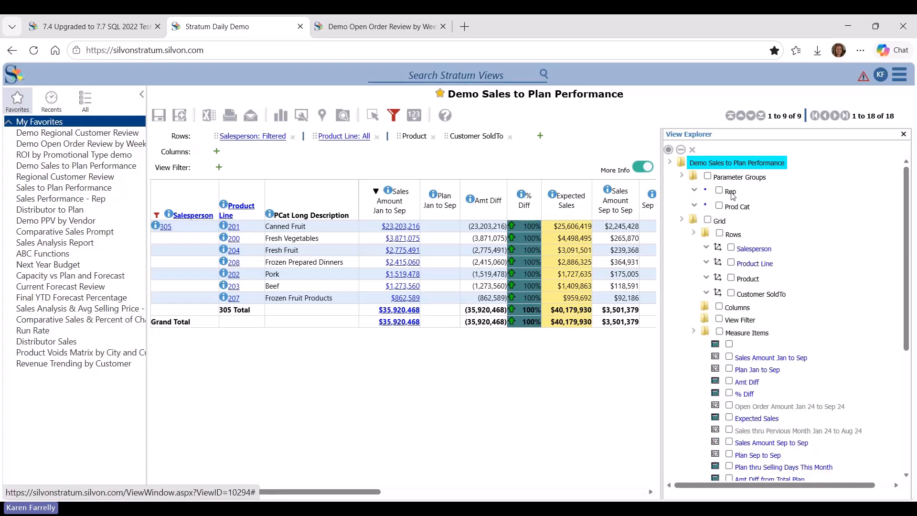
{"action": "left_click", "coordinate": [695, 191]}
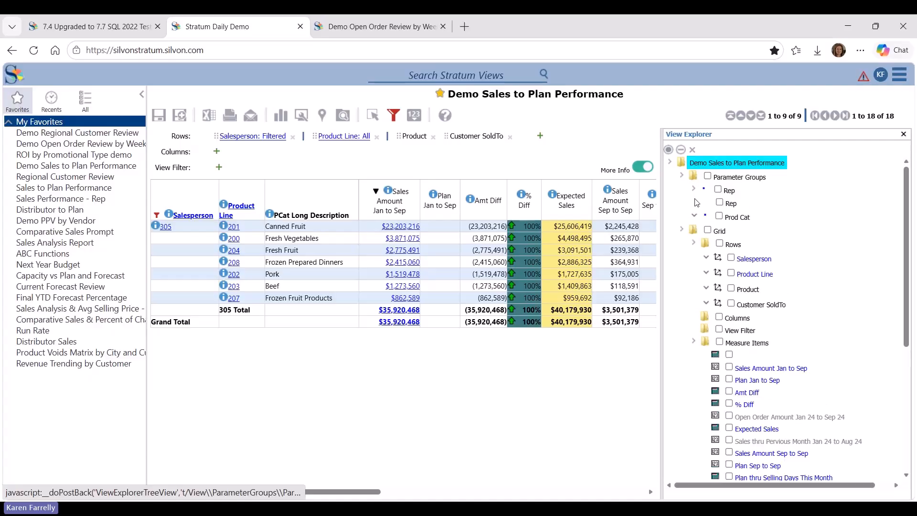
{"action": "left_click", "coordinate": [696, 217]}
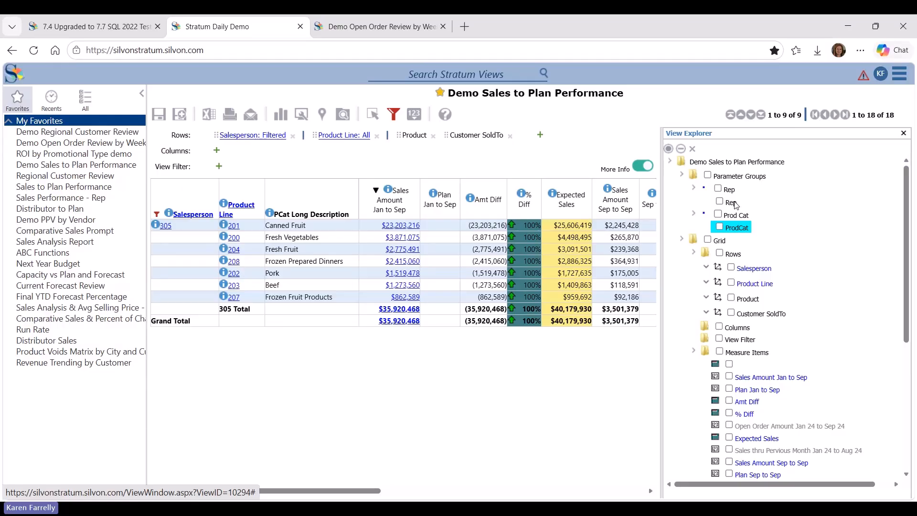
{"action": "left_click", "coordinate": [731, 202]}
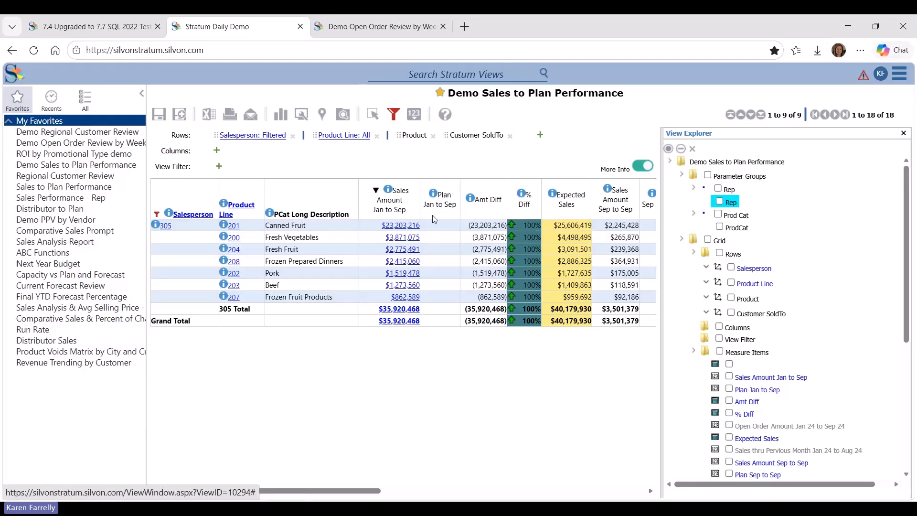
Open Demo Regional Customer Review and set the Customer SoldTo filter method to User List
{"action": "left_click", "coordinate": [96, 132]}
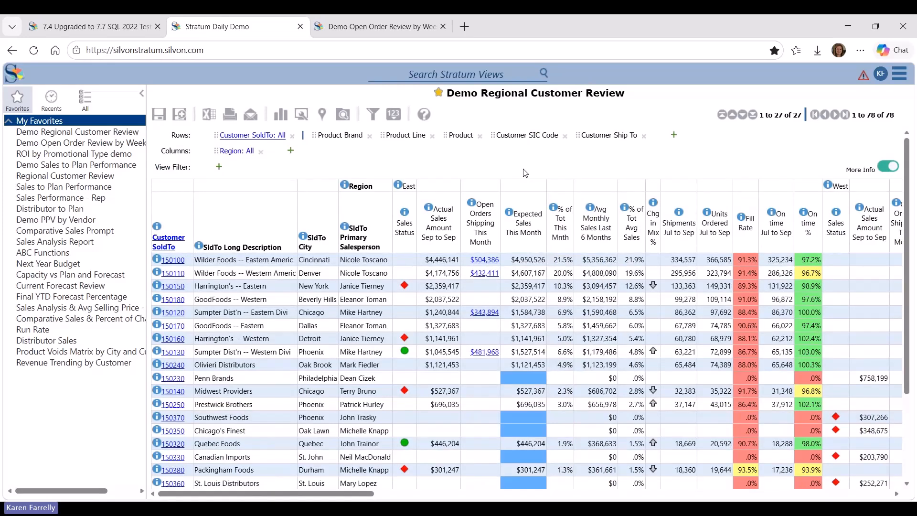
{"action": "right_click", "coordinate": [178, 245]}
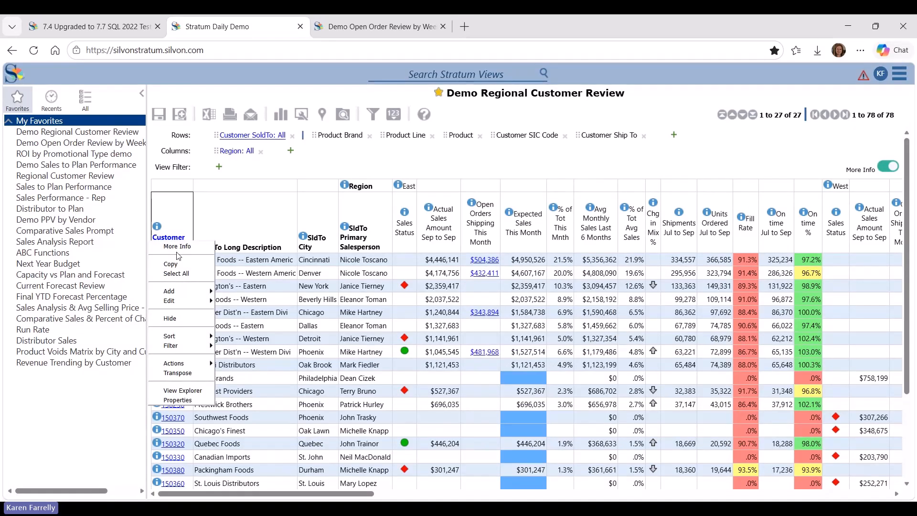
{"action": "mouse_move", "coordinate": [181, 345]}
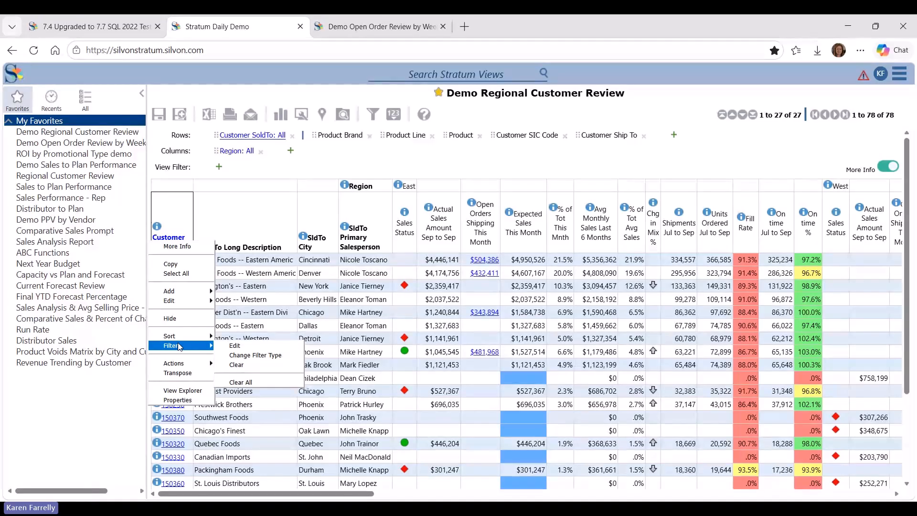
{"action": "left_click", "coordinate": [250, 355]}
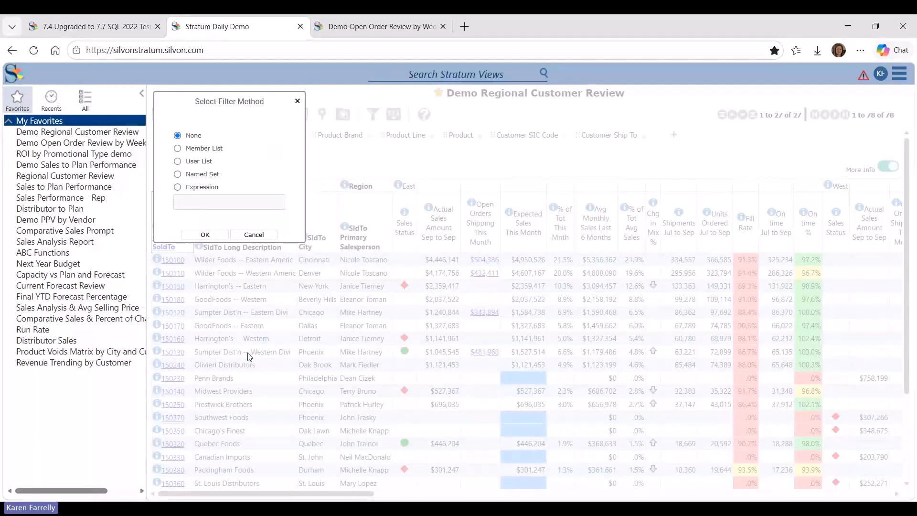
{"action": "left_click", "coordinate": [191, 163]}
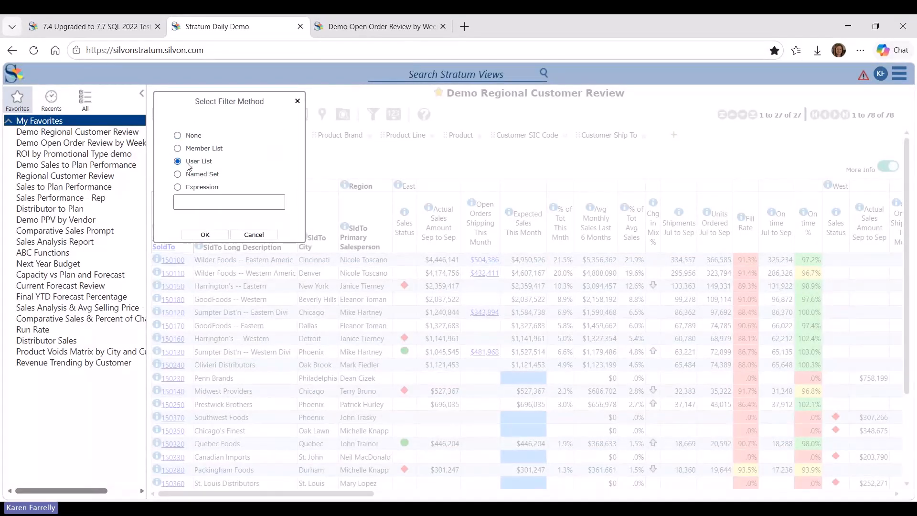
{"action": "left_click", "coordinate": [216, 235]}
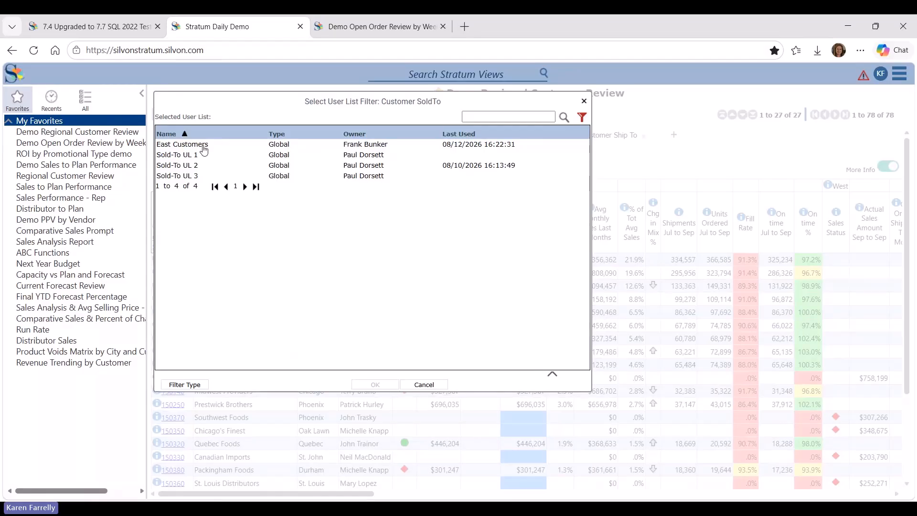
Select the East Customers user list, review its members, and apply it as the Customer SoldTo filter
{"action": "left_click", "coordinate": [204, 150]}
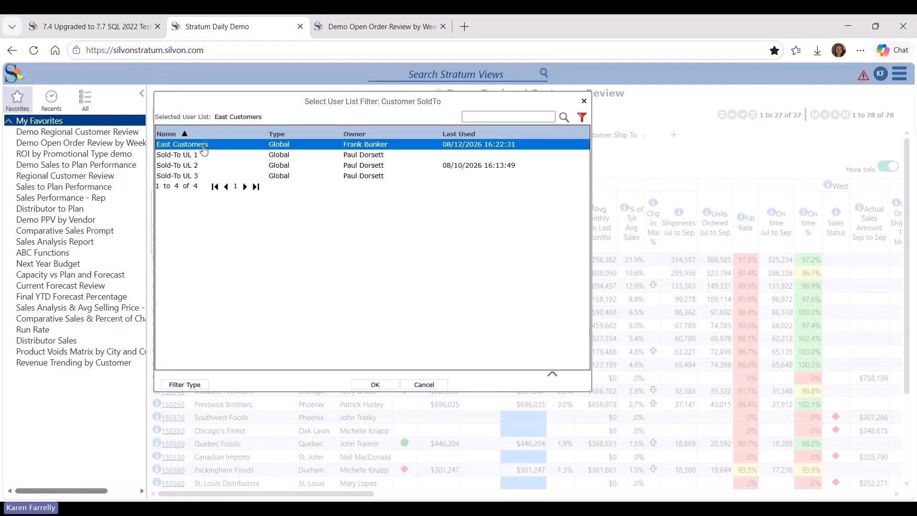
{"action": "left_click", "coordinate": [551, 375]}
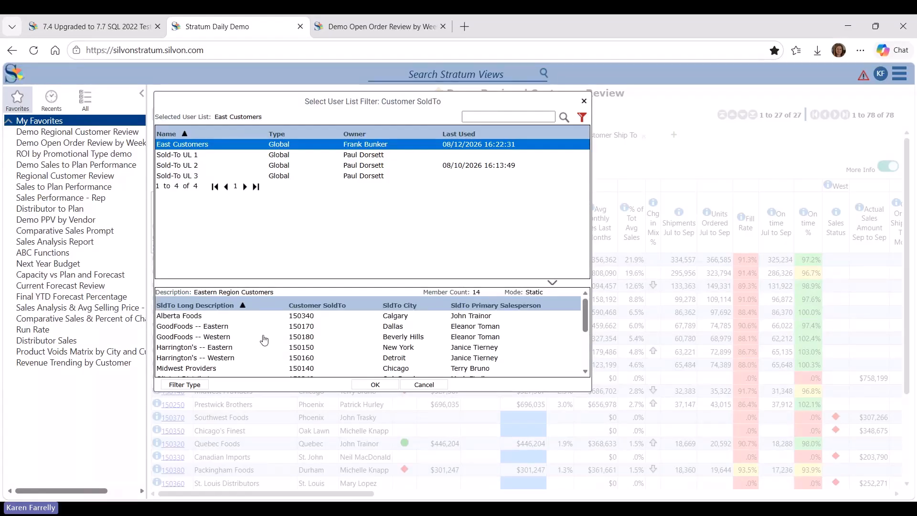
{"action": "scroll", "coordinate": [248, 335], "scroll_direction": "down", "scroll_amount": 5}
{"action": "scroll", "coordinate": [277, 340], "scroll_direction": "up", "scroll_amount": 5}
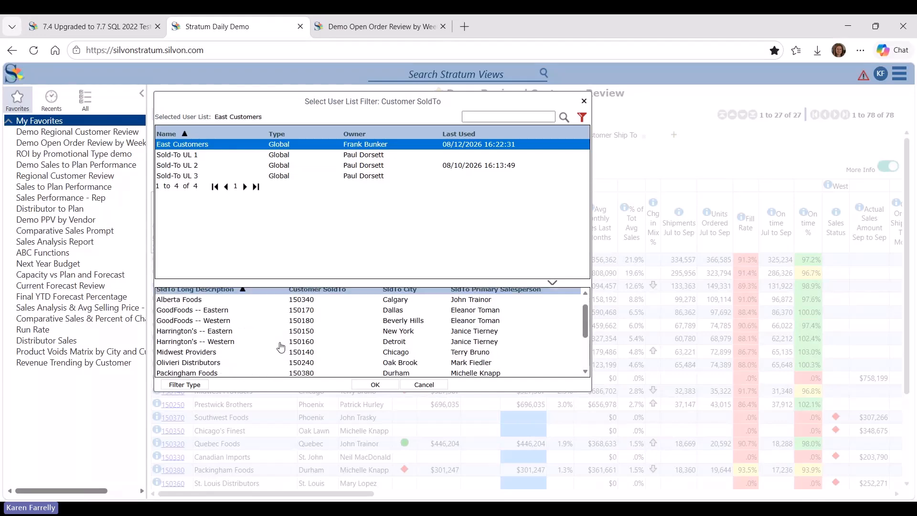
{"action": "left_click", "coordinate": [375, 385]}
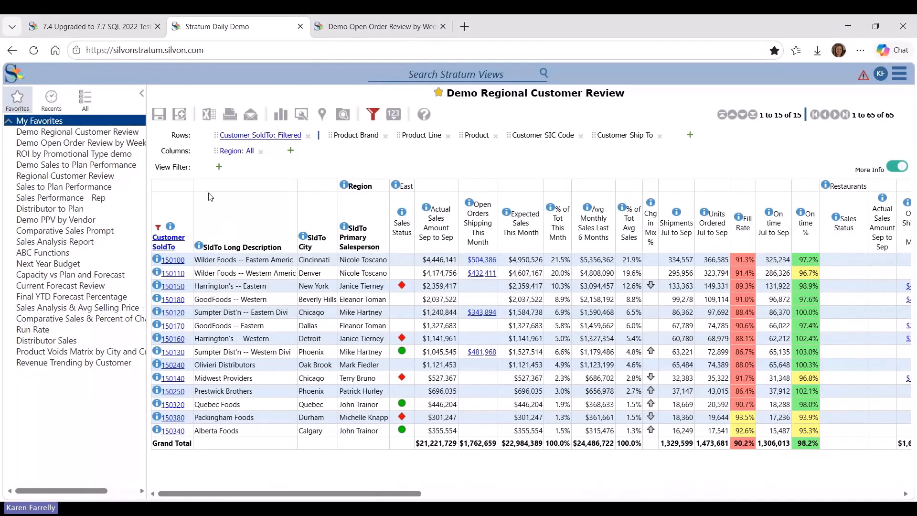
Clear the user list filter from the Customer SoldTo level
{"action": "right_click", "coordinate": [162, 240]}
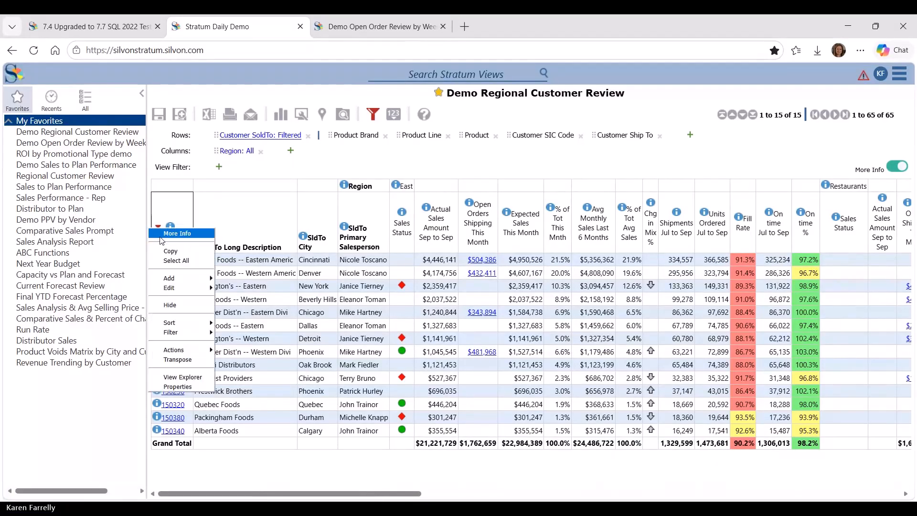
{"action": "mouse_move", "coordinate": [191, 332]}
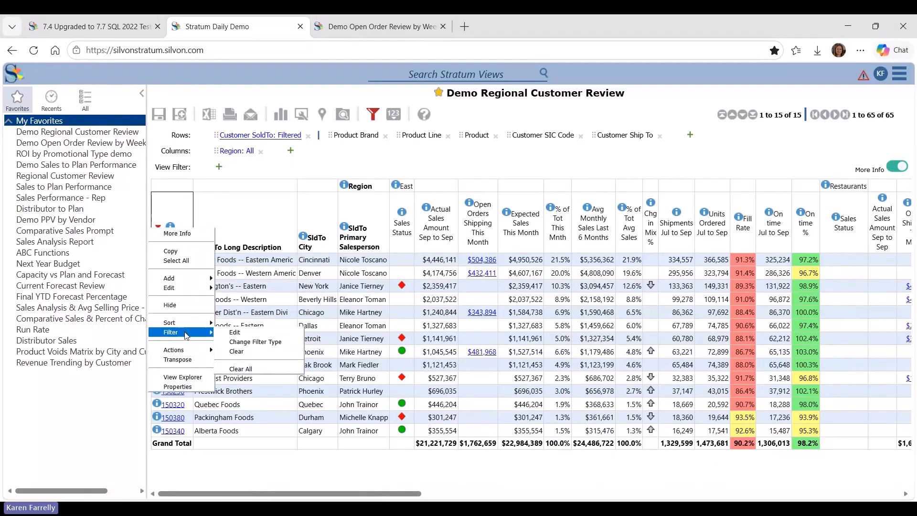
{"action": "left_click", "coordinate": [232, 352]}
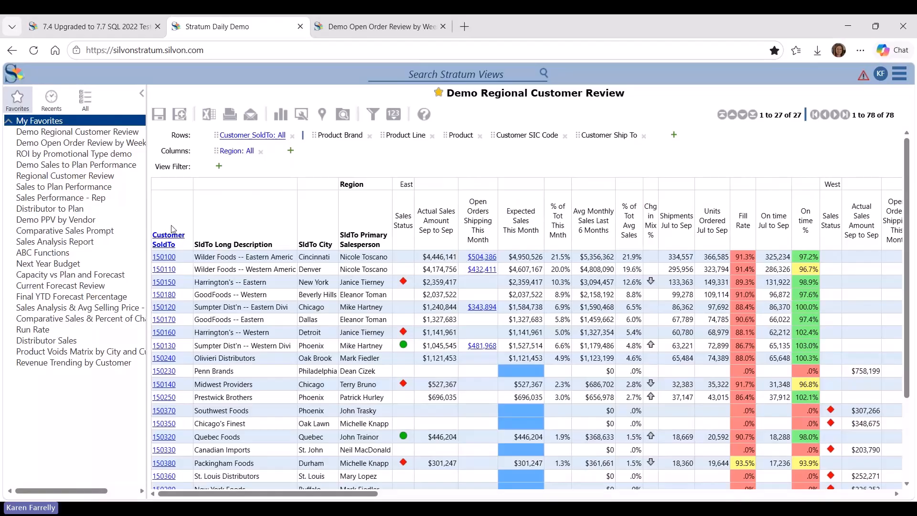
Check the filter methods reachable from the Customer SoldTo member selection, and cancel without changing the filter
{"action": "right_click", "coordinate": [171, 229]}
{"action": "mouse_move", "coordinate": [204, 329]}
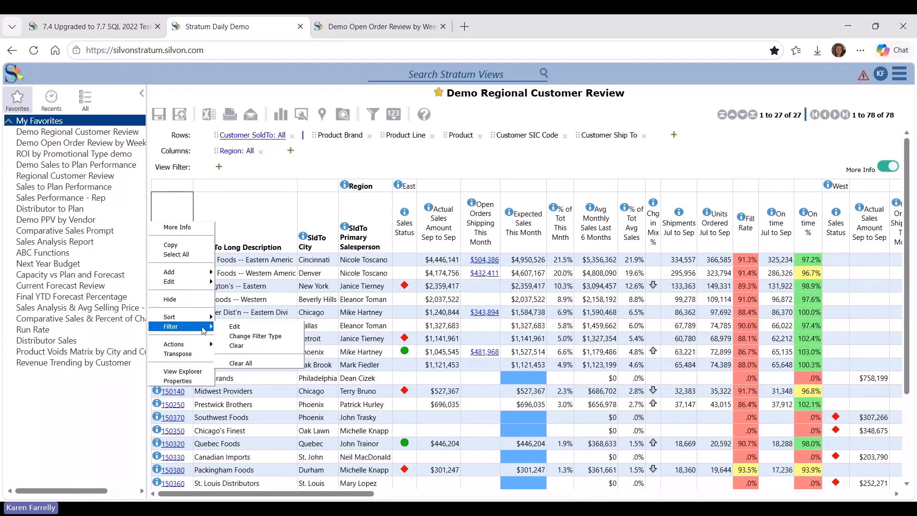
{"action": "left_click", "coordinate": [234, 326]}
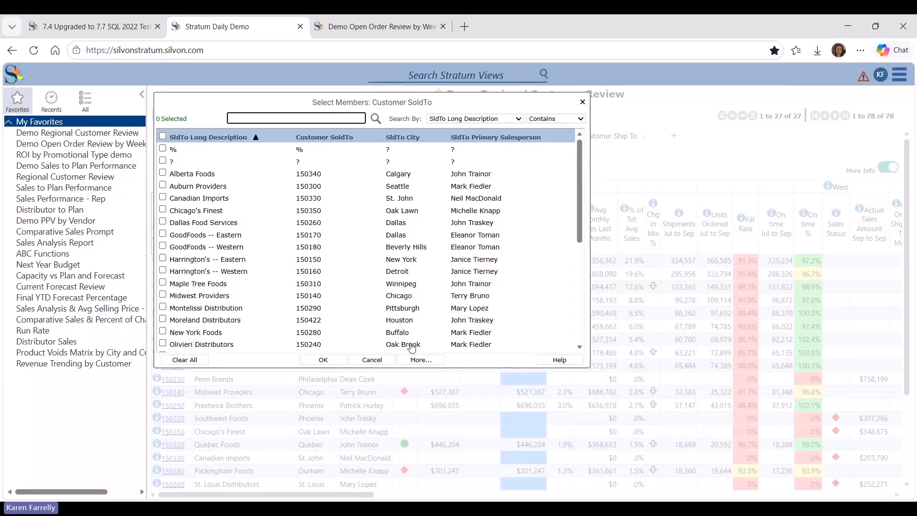
{"action": "left_click", "coordinate": [419, 361]}
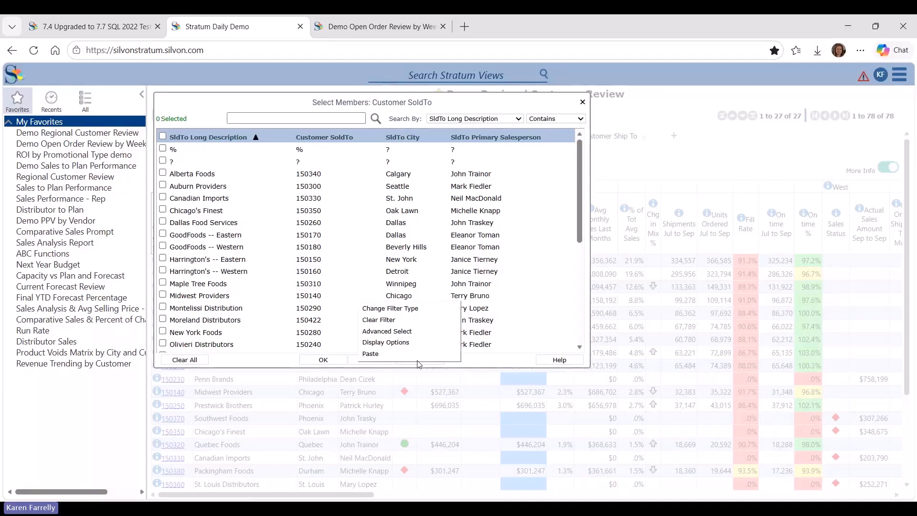
{"action": "left_click", "coordinate": [413, 309]}
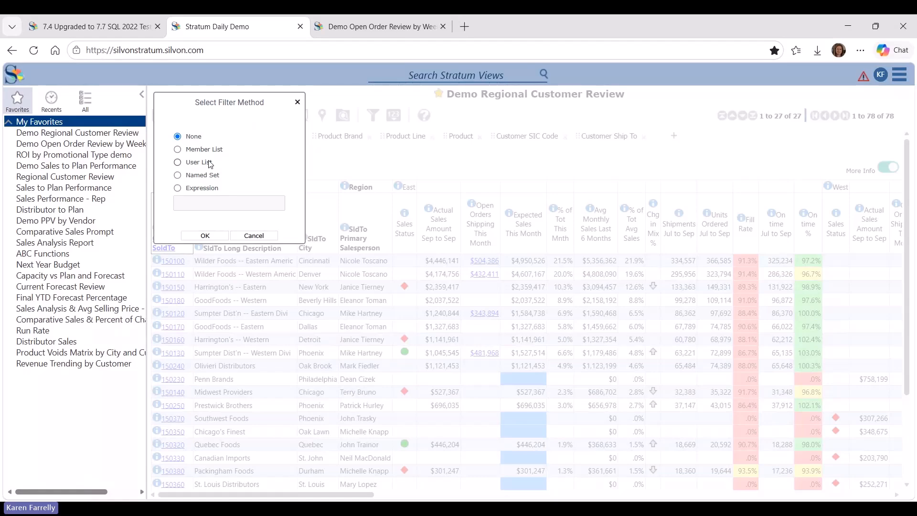
{"action": "left_click", "coordinate": [254, 236]}
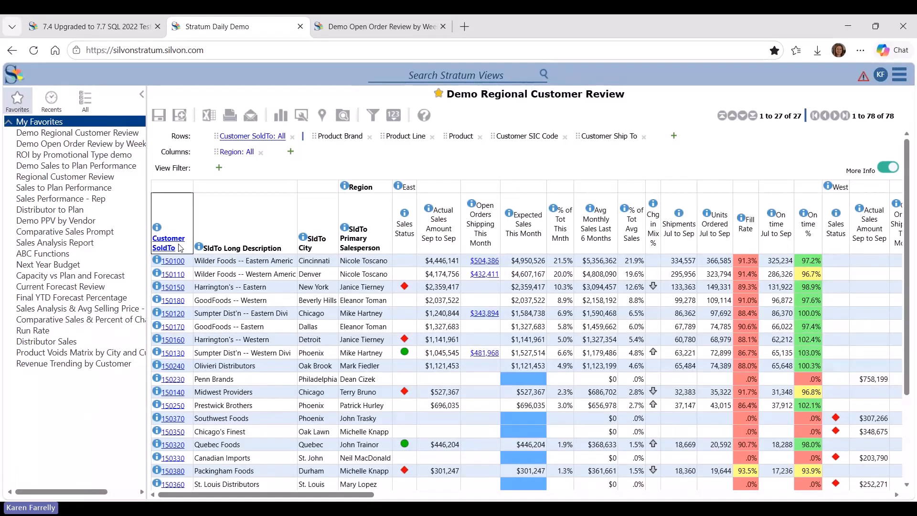
Start a new user list in user list management, with type Global and mode Dynamic
{"action": "left_click", "coordinate": [899, 75]}
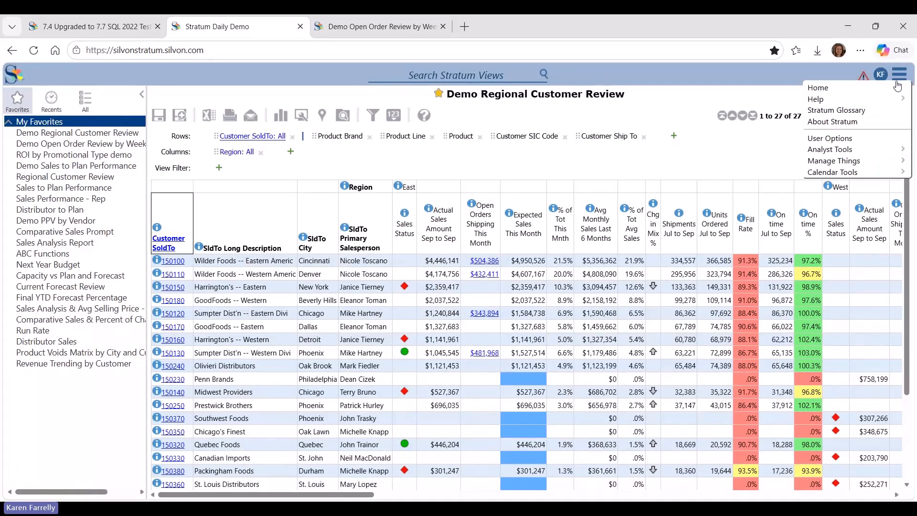
{"action": "mouse_move", "coordinate": [855, 161]}
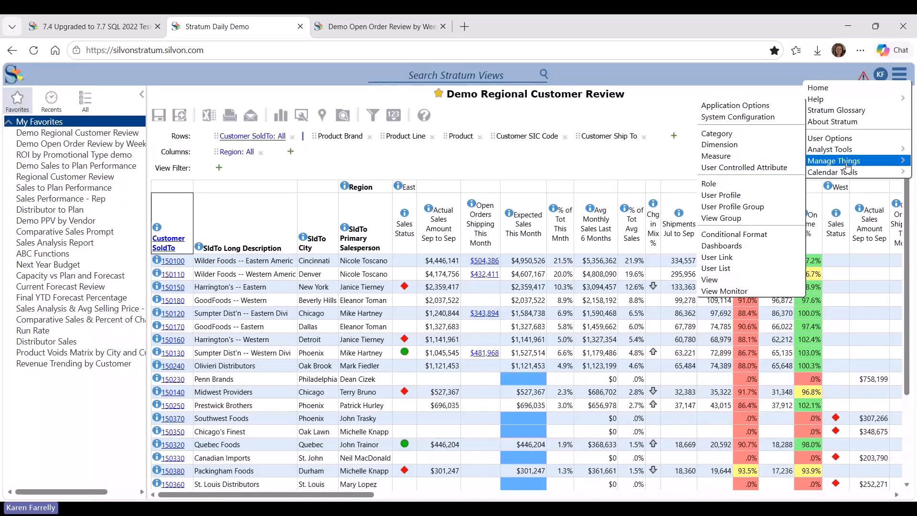
{"action": "left_click", "coordinate": [716, 267]}
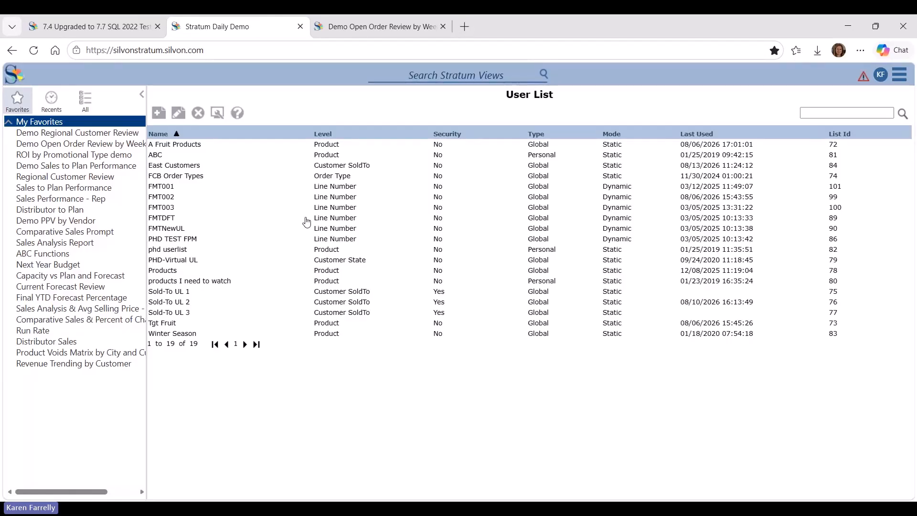
{"action": "left_click", "coordinate": [158, 114]}
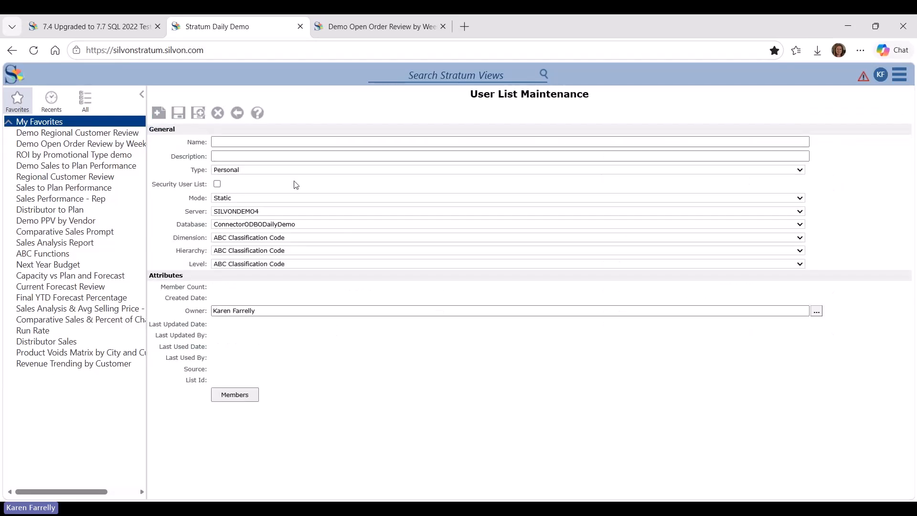
{"action": "left_click", "coordinate": [244, 185]}
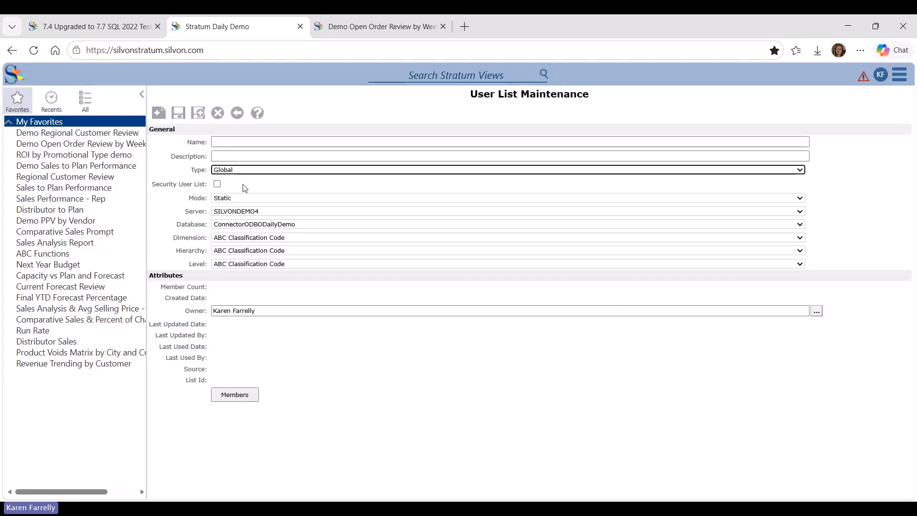
{"action": "left_click", "coordinate": [243, 228]}
Name the user list "Customer SoldTO CAN" and enter "my list" as its description
{"action": "left_click", "coordinate": [233, 143]}
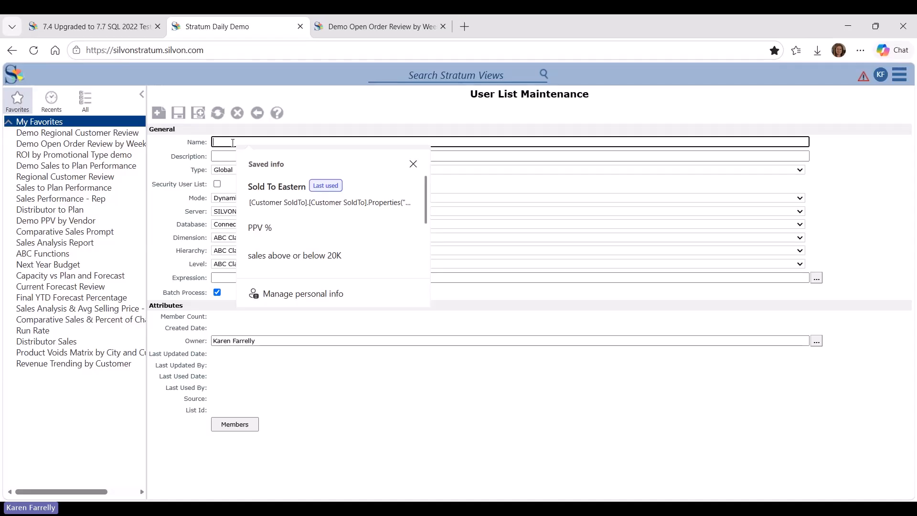
{"action": "type", "text": "ac"}
{"action": "key", "text": "BackSpace"}
{"action": "key", "text": "BackSpace"}
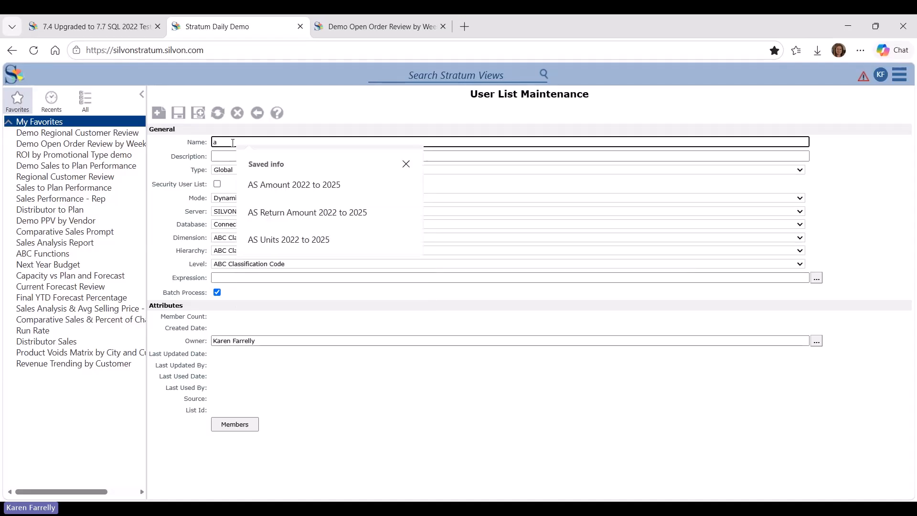
{"action": "type", "text": "Cus"}
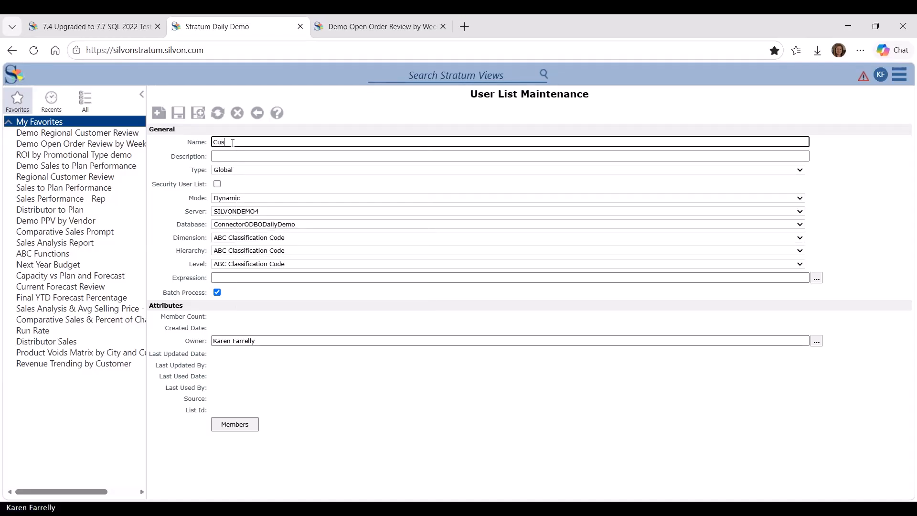
{"action": "type", "text": "tomer SoldTO CAN"}
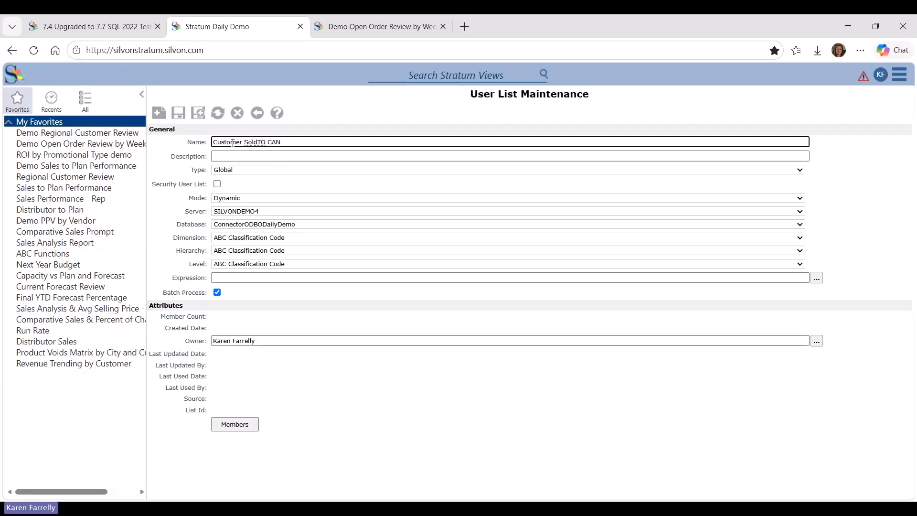
{"action": "left_click", "coordinate": [261, 153]}
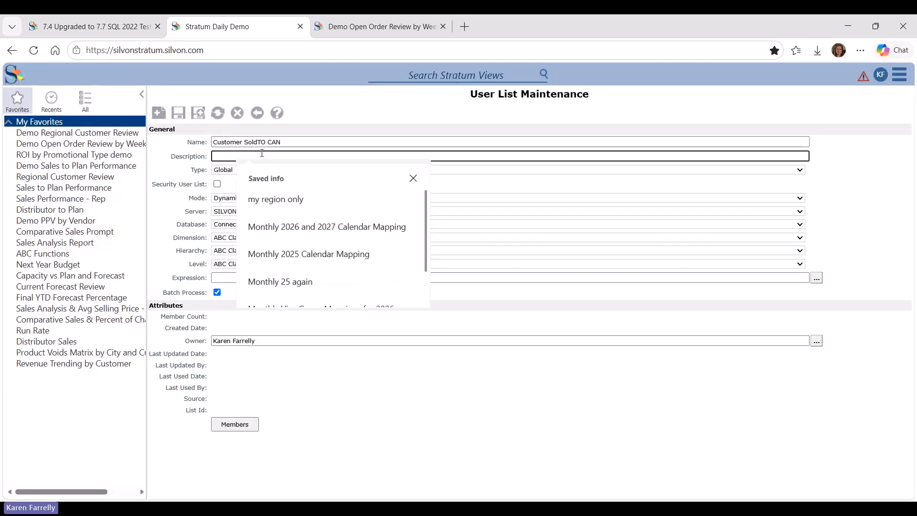
{"action": "type", "text": "my list"}
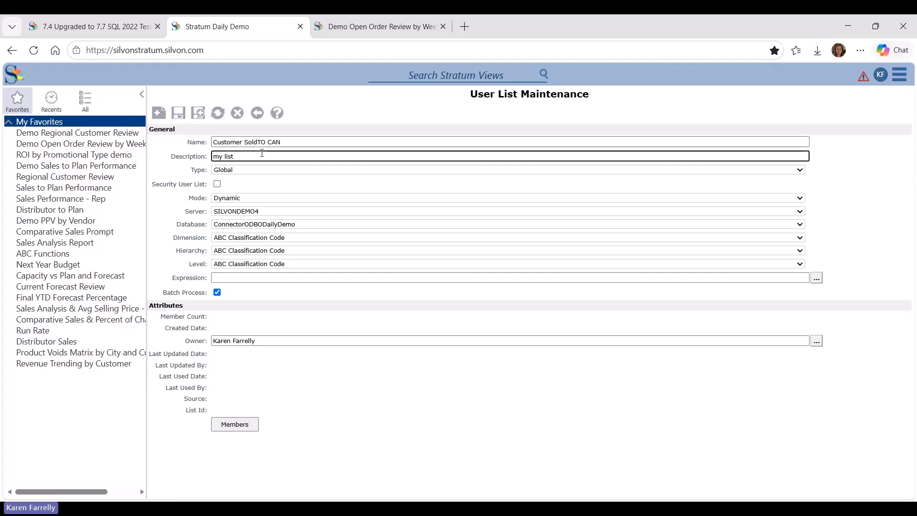
Set the list's dimension to Customer SoldTo and its expression to [Customer SoldTo].[Customer SoldTo].Properties("SldTo Country")="CAN"
{"action": "left_click", "coordinate": [276, 239]}
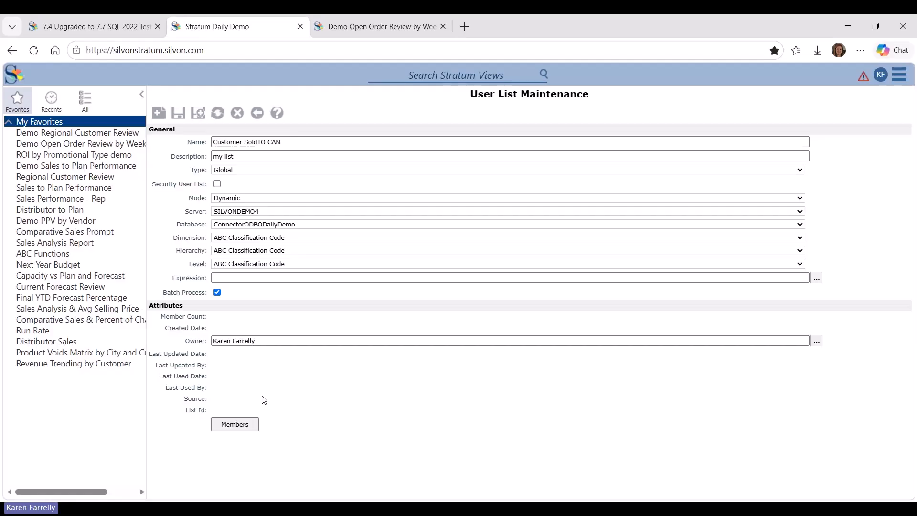
{"action": "left_click", "coordinate": [264, 457]}
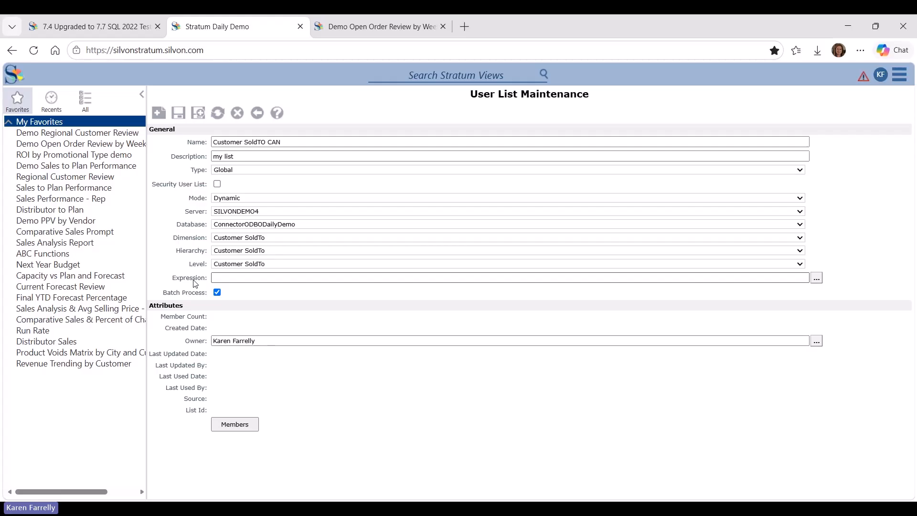
{"action": "left_click", "coordinate": [816, 277]}
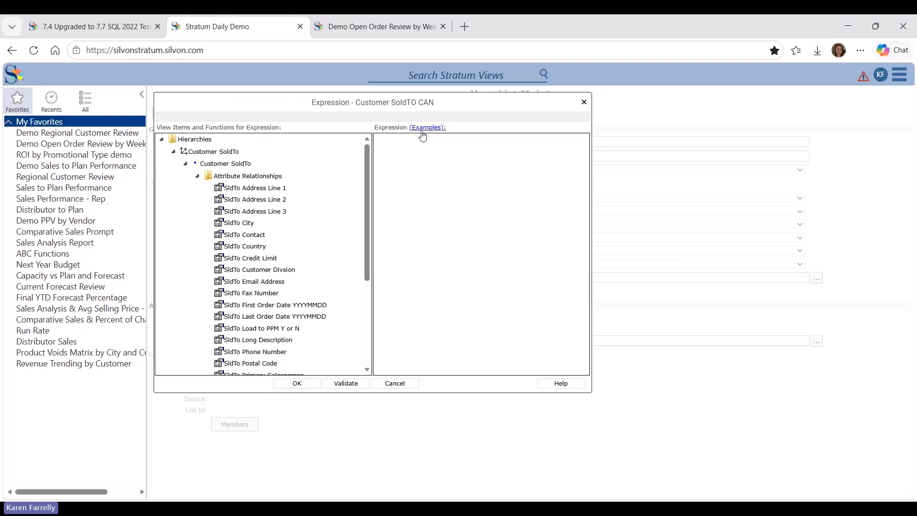
{"action": "left_click", "coordinate": [251, 246]}
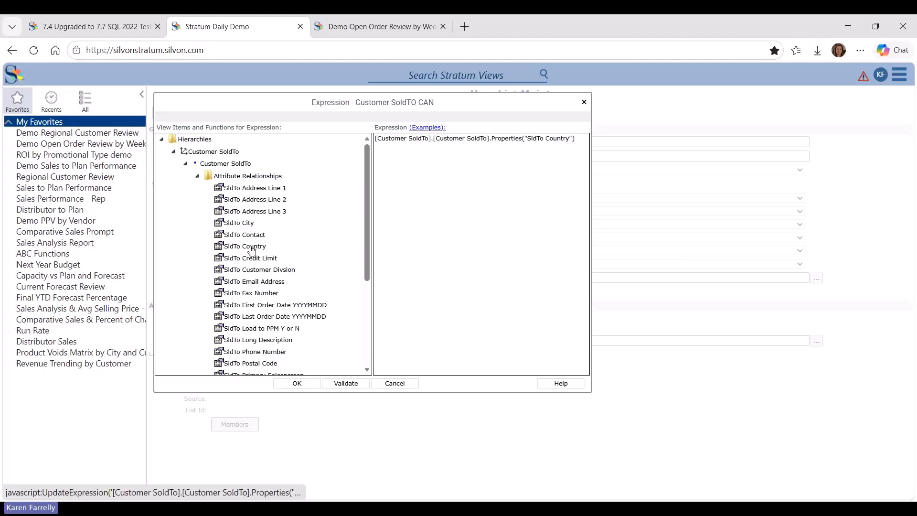
{"action": "left_click", "coordinate": [588, 138]}
{"action": "type", "text": "="}
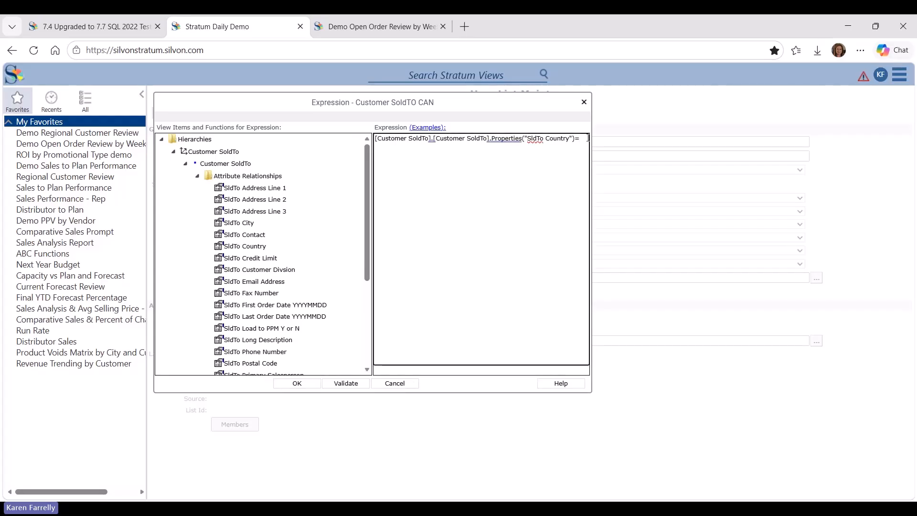
{"action": "type", "text": "\"CAN\""}
{"action": "left_click", "coordinate": [309, 382]}
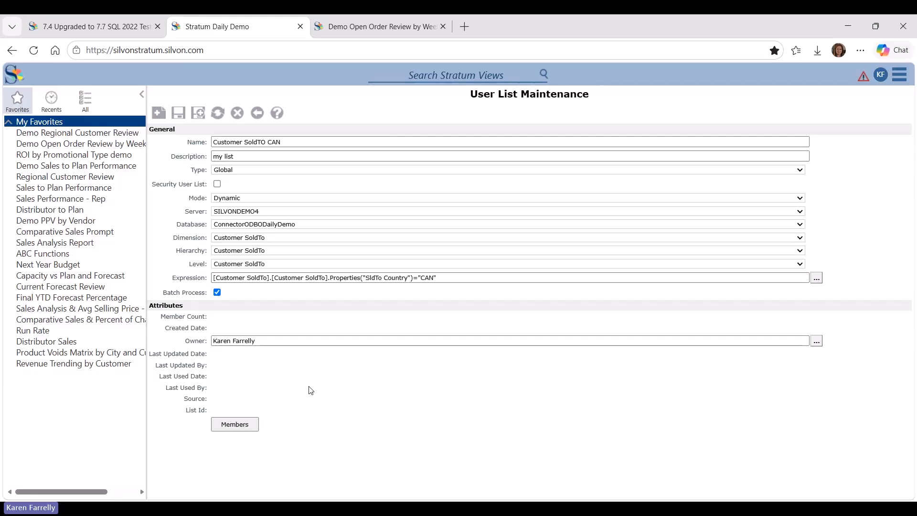
Save the Customer SoldTO CAN user list and review its members
{"action": "left_click", "coordinate": [178, 116]}
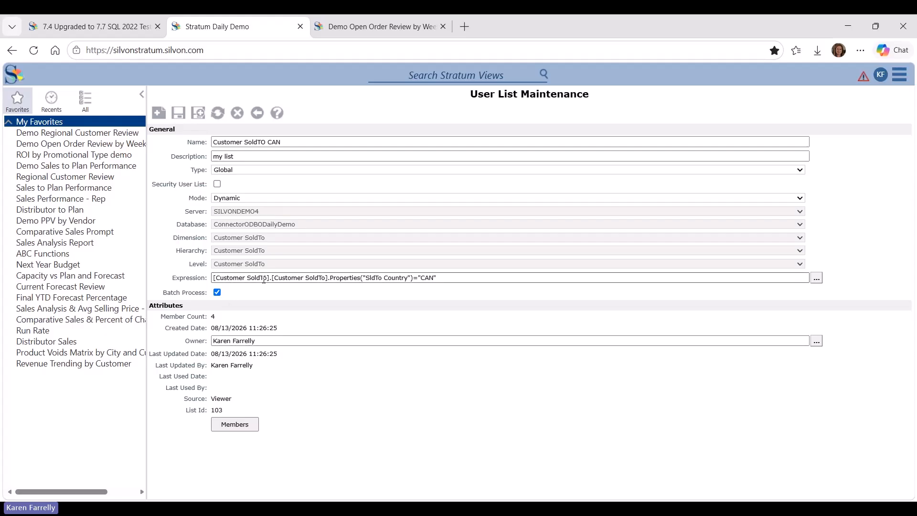
{"action": "left_click", "coordinate": [241, 424]}
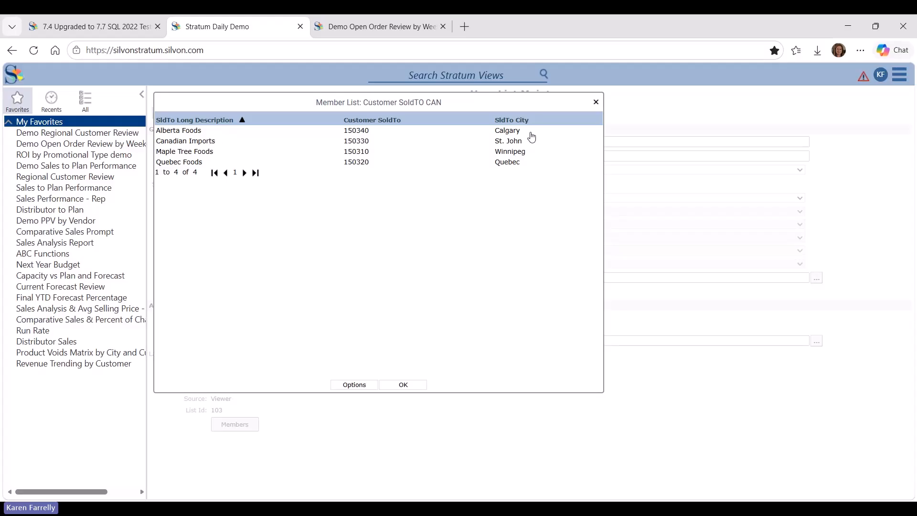
{"action": "left_click", "coordinate": [415, 386]}
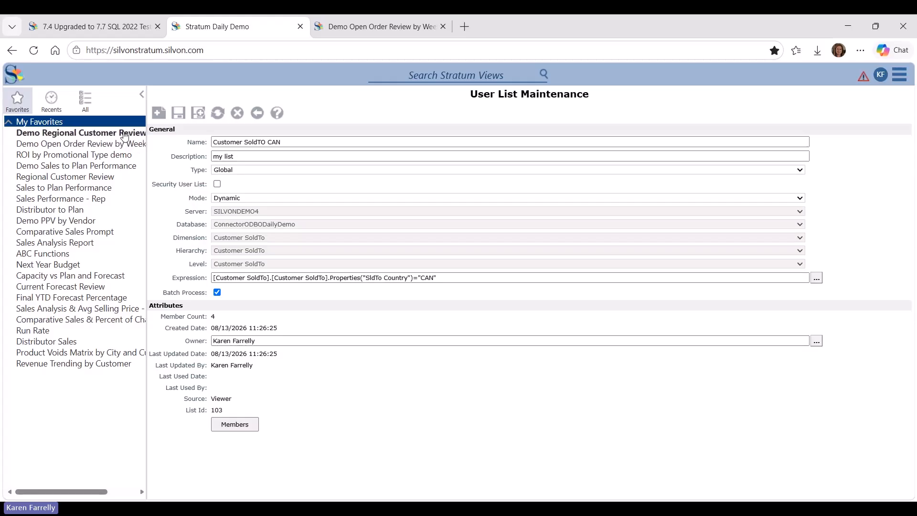
Reopen Demo Regional Customer Review and add a Customer SoldTo parameter group in the View Explorer
{"action": "left_click", "coordinate": [76, 133]}
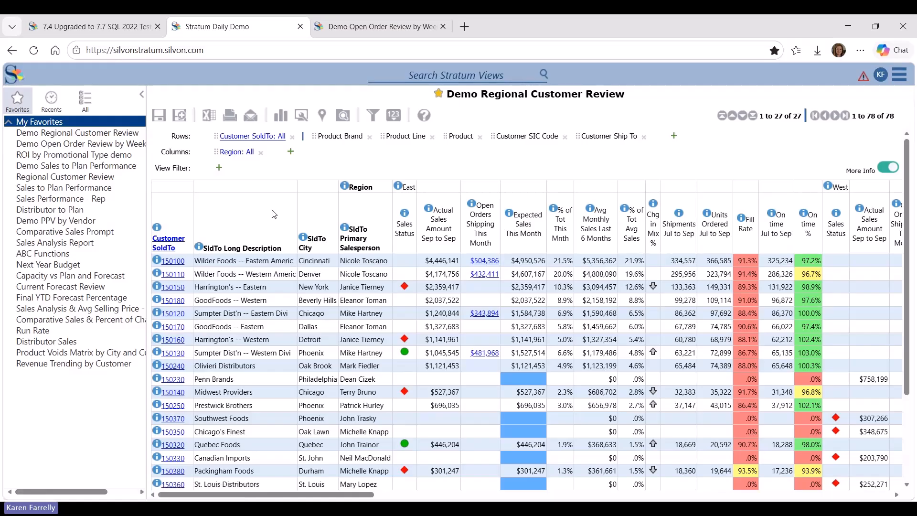
{"action": "left_click", "coordinate": [345, 118]}
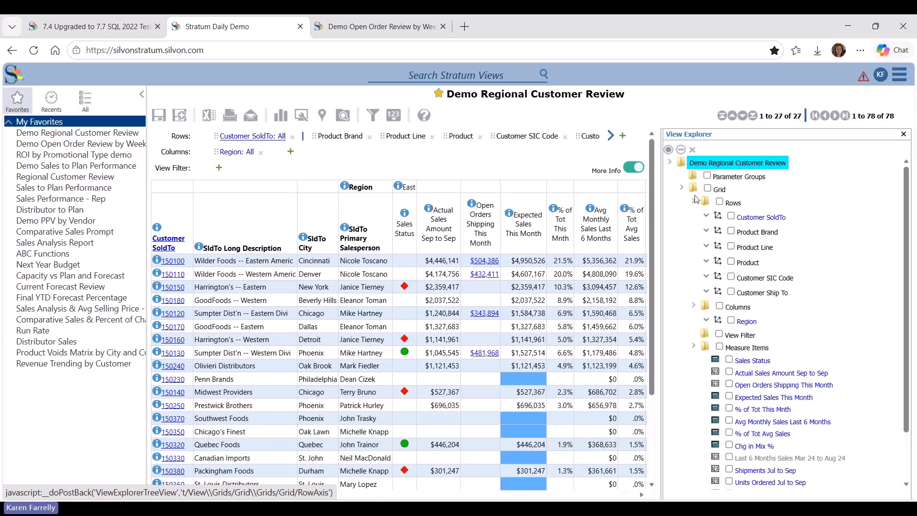
{"action": "left_click", "coordinate": [724, 180]}
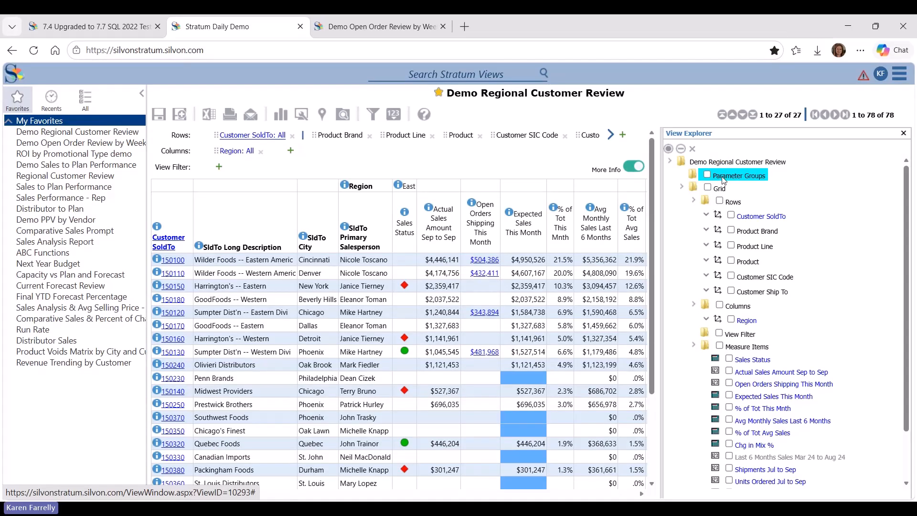
{"action": "right_click", "coordinate": [722, 178]}
{"action": "left_click", "coordinate": [715, 181]}
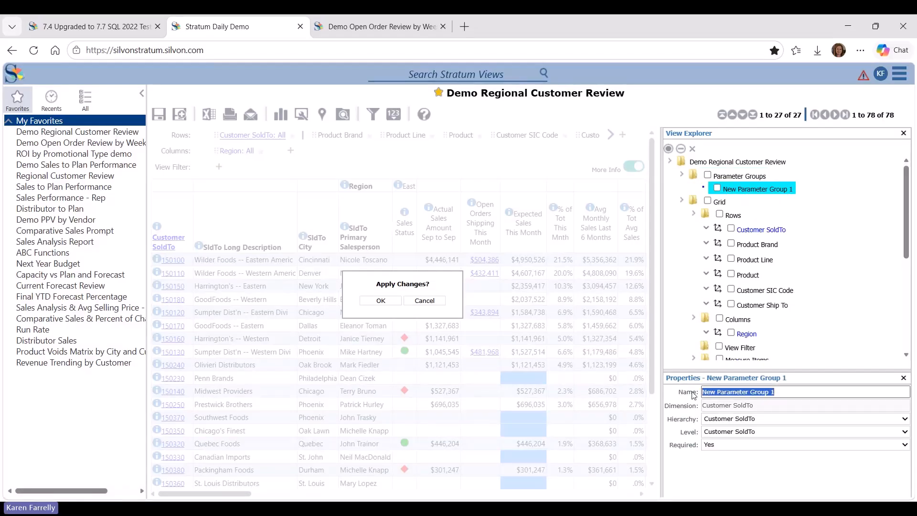
Name the parameter group "New Group Customer SoldTo" and set Required to No
{"action": "type", "text": "New Group C"}
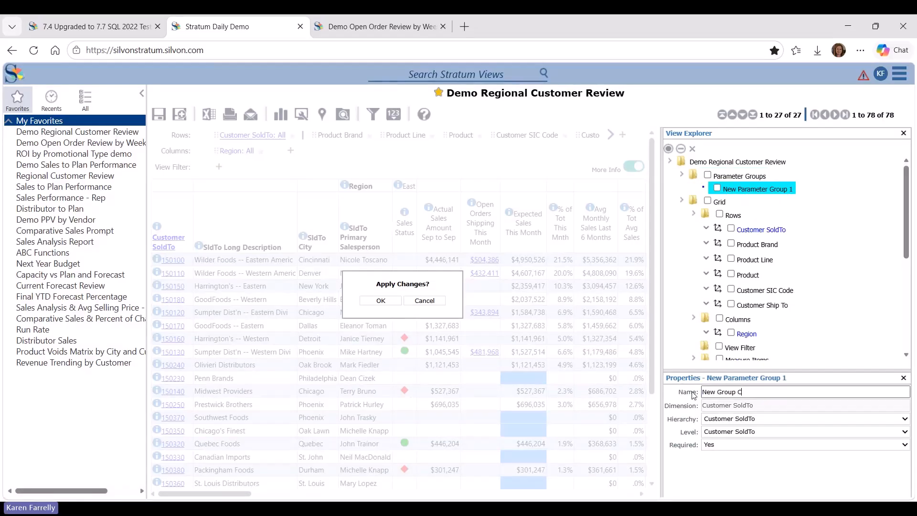
{"action": "type", "text": "ustomer SoldTo"}
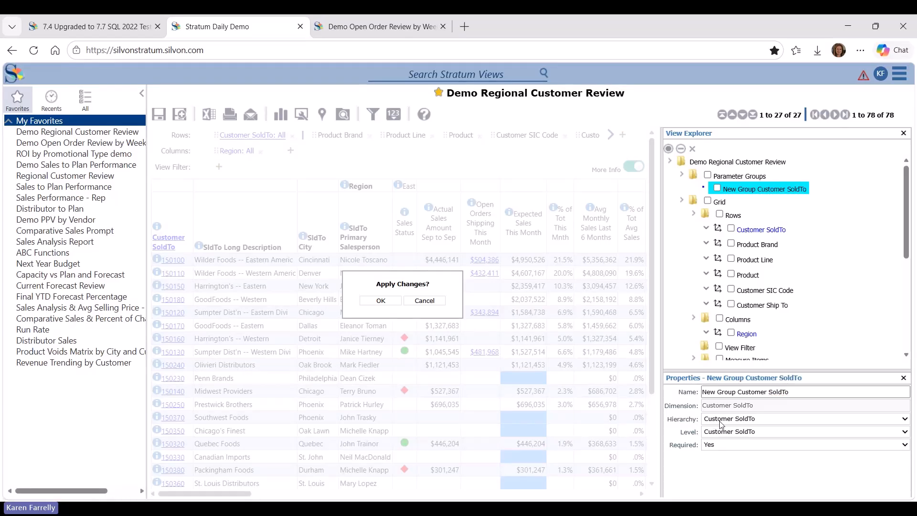
{"action": "left_click", "coordinate": [720, 451]}
{"action": "left_click", "coordinate": [720, 471]}
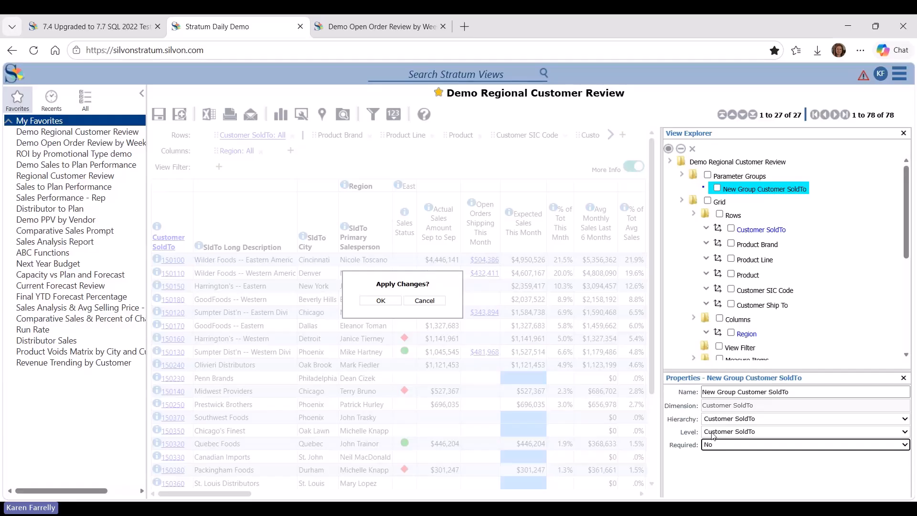
Add a parameter named "userlist" to the New Group Customer SoldTo parameter group
{"action": "right_click", "coordinate": [742, 192]}
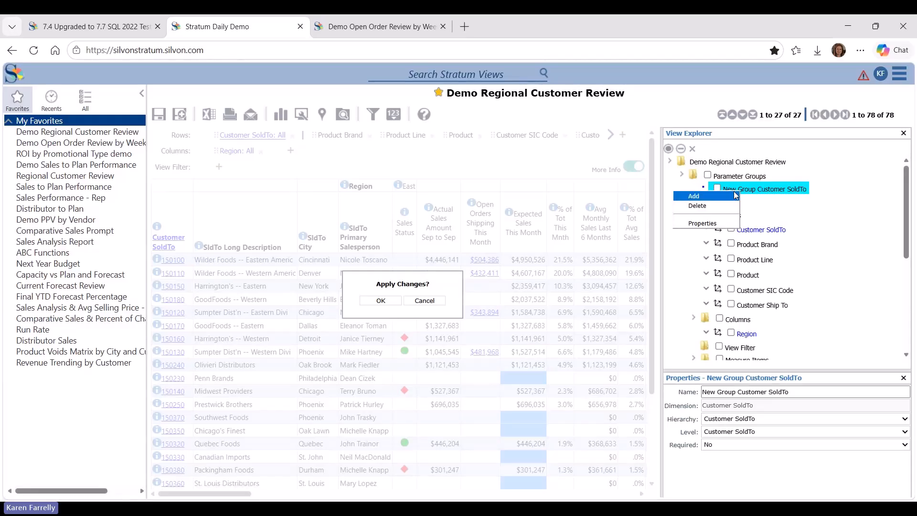
{"action": "left_click", "coordinate": [729, 193]}
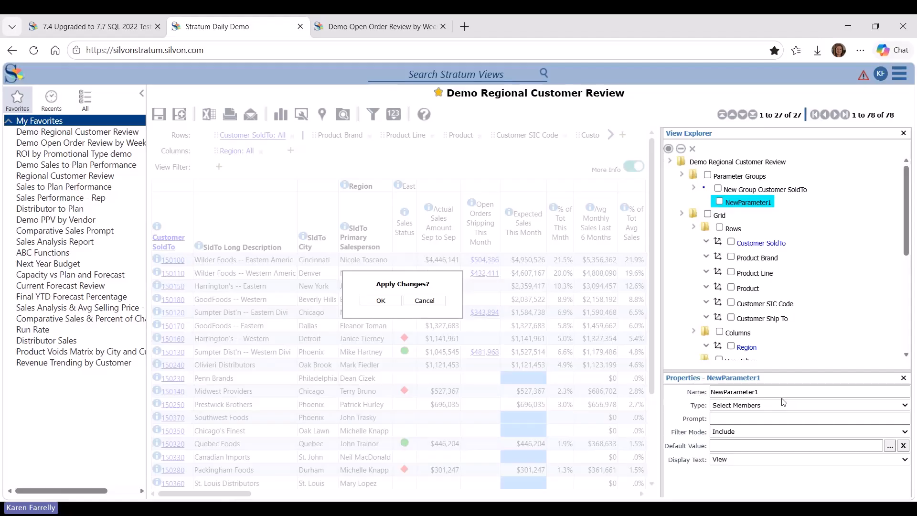
{"action": "left_click_drag", "start_coordinate": [764, 392], "coordinate": [709, 394]}
{"action": "type", "text": "UserList"}
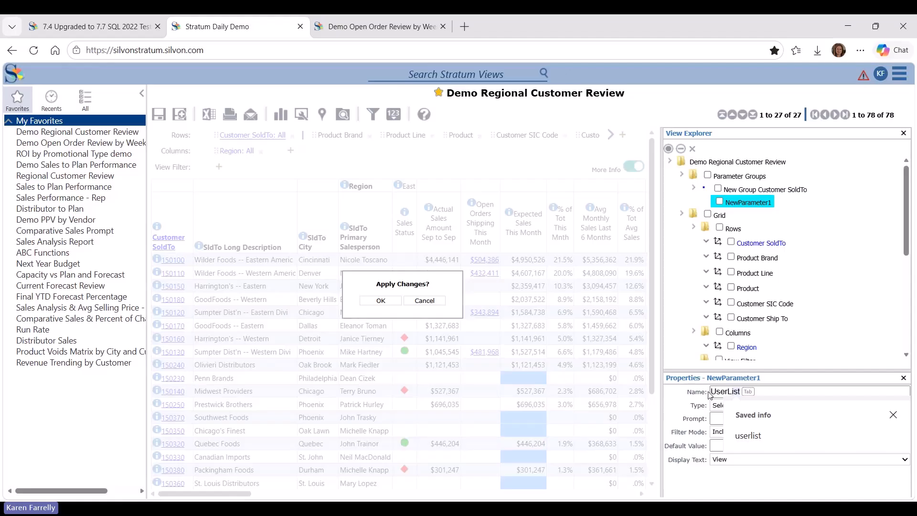
{"action": "key", "text": "Tab"}
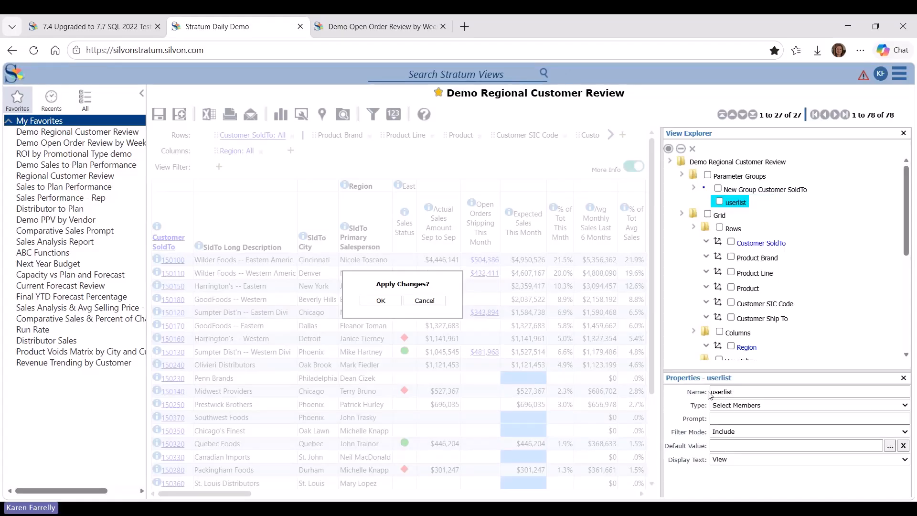
Set the userlist parameter's type to User List and its prompt to "Choose a user list to filter"
{"action": "left_click", "coordinate": [742, 433]}
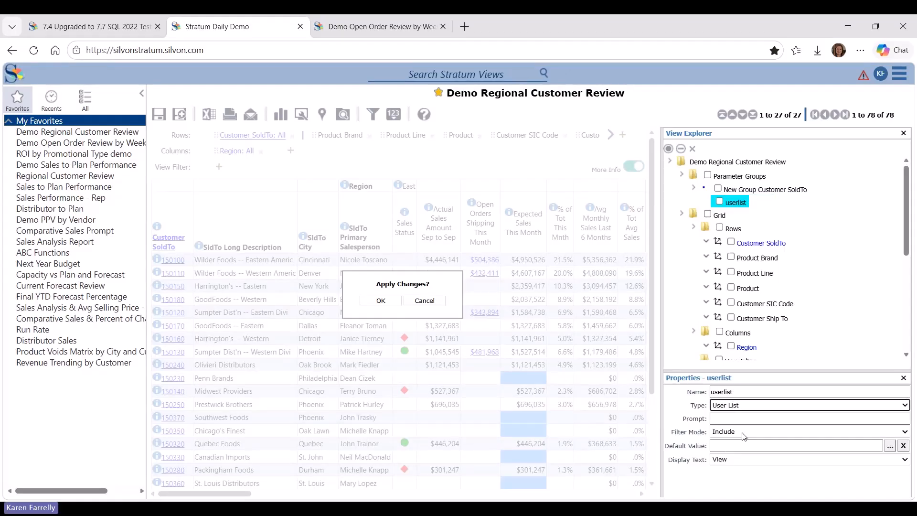
{"action": "left_click", "coordinate": [742, 418]}
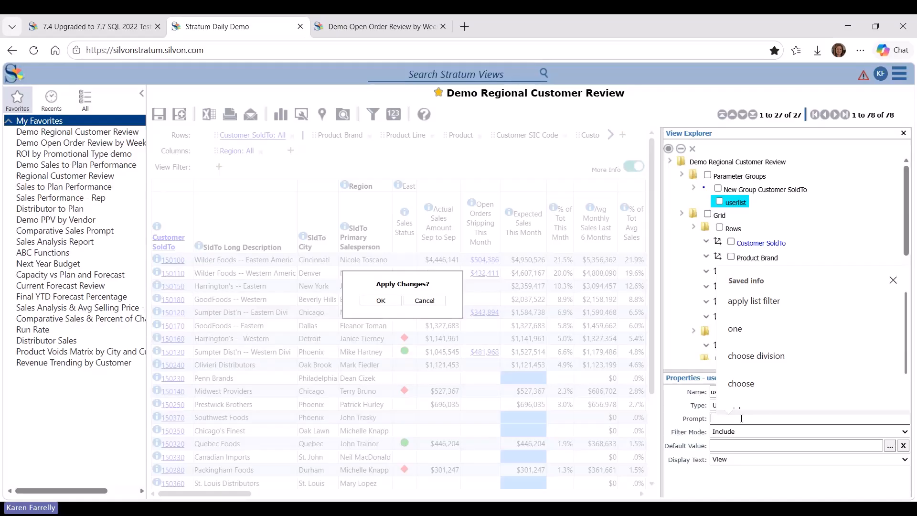
{"action": "type", "text": "Choose "}
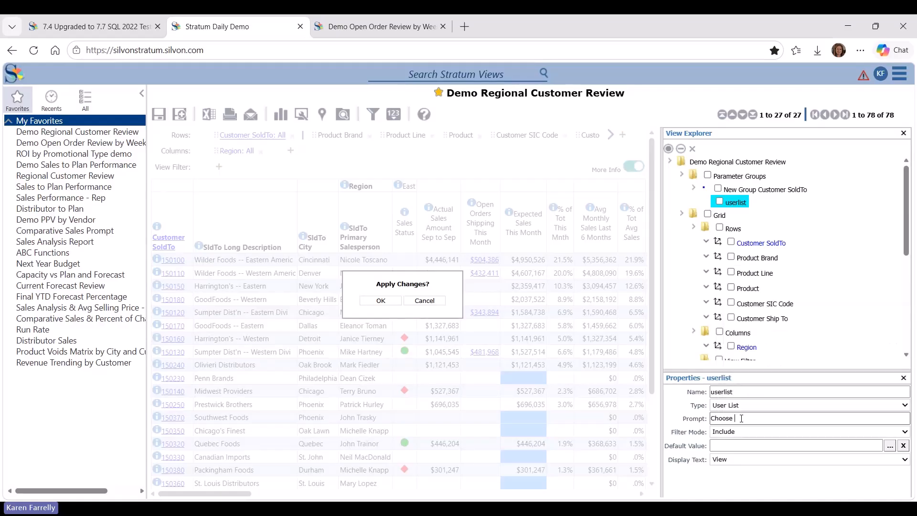
{"action": "type", "text": "a user list to filter"}
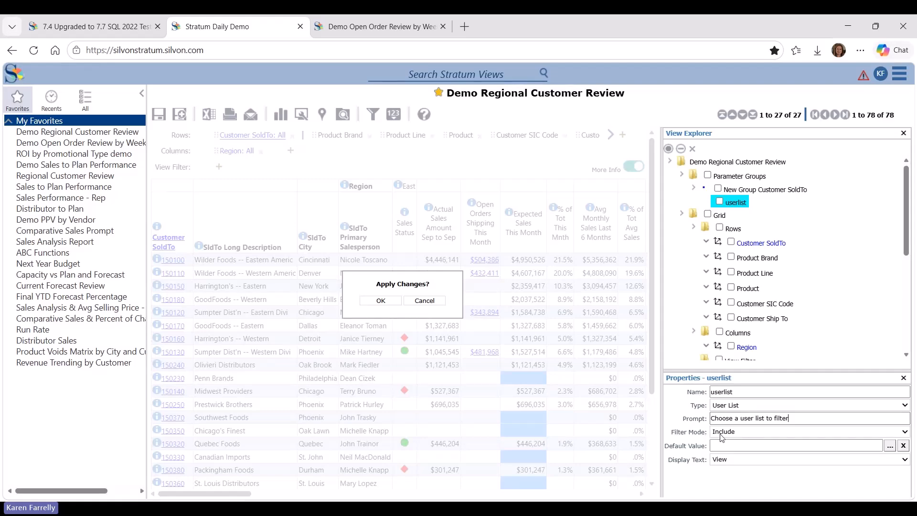
Set the userlist parameter's display text to SldTo Long Description and add another parameter to the New Group Customer SoldTo group
{"action": "left_click", "coordinate": [819, 446]}
{"action": "left_click", "coordinate": [748, 433]}
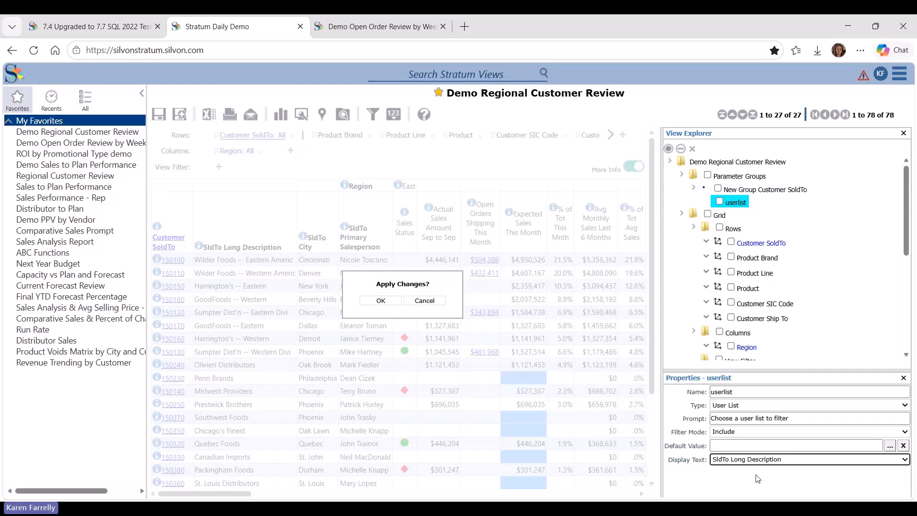
{"action": "left_click", "coordinate": [737, 191]}
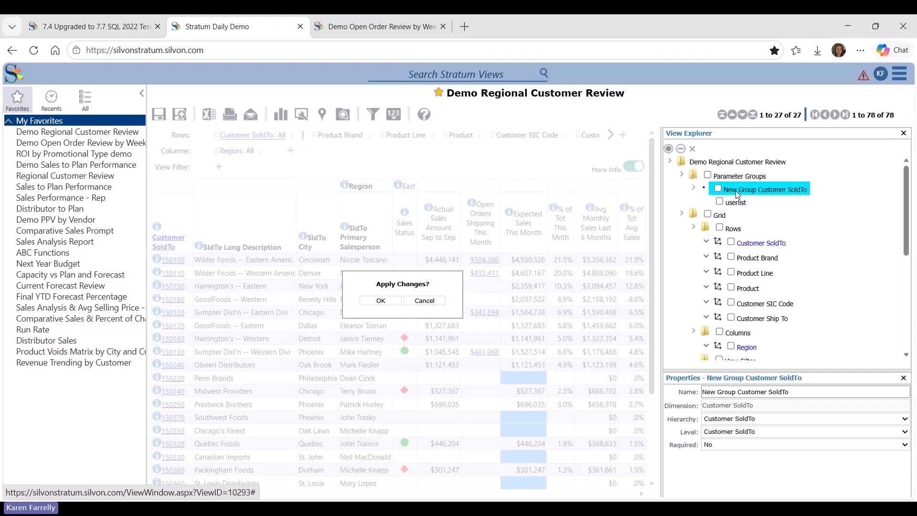
{"action": "right_click", "coordinate": [737, 193]}
{"action": "left_click", "coordinate": [690, 195]}
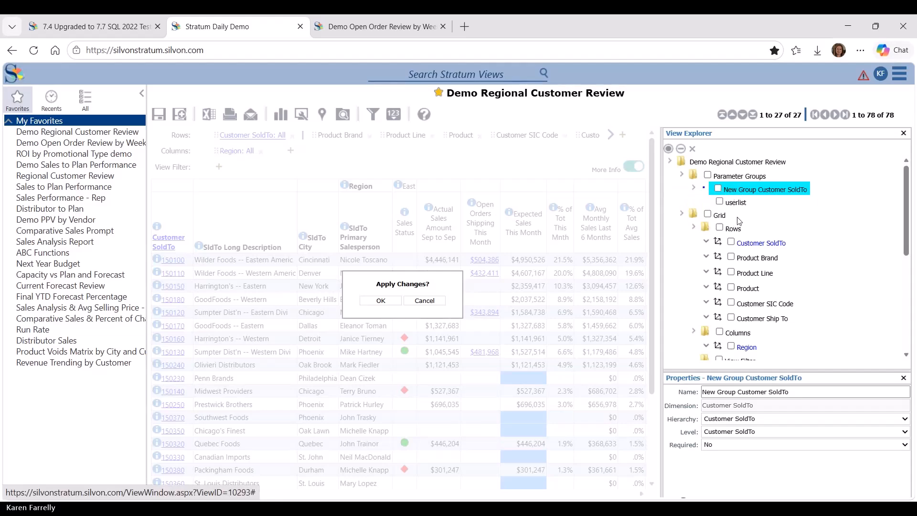
Name the new parameter "memberselection" and set its prompt to "Search for and pick sold tos"
{"action": "double_click", "coordinate": [768, 392]}
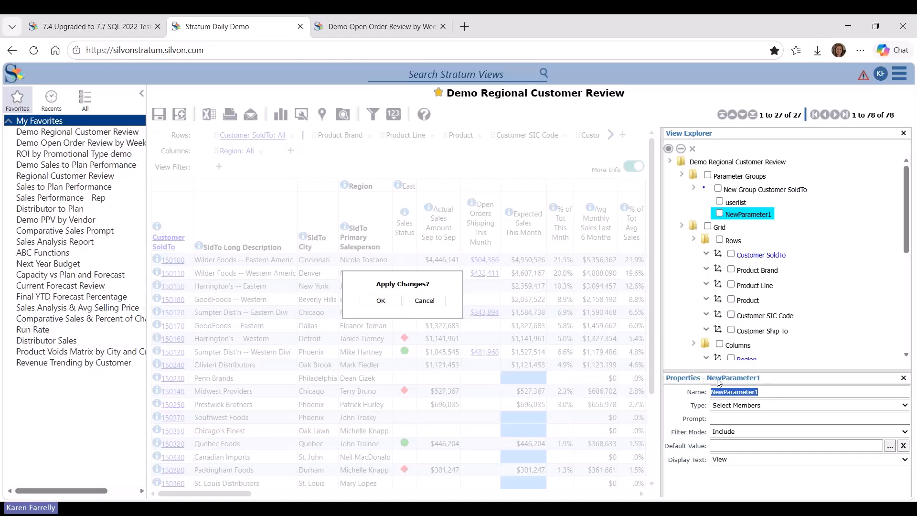
{"action": "type", "text": "members"}
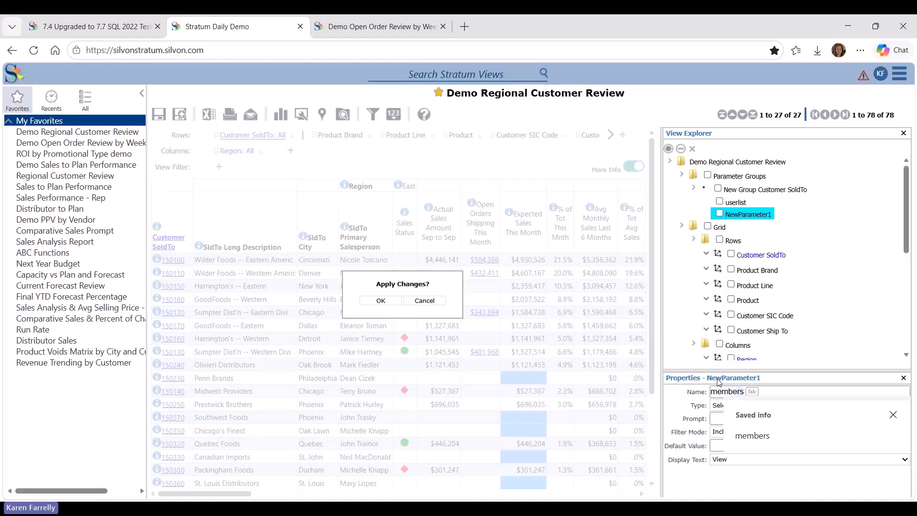
{"action": "type", "text": "elec"}
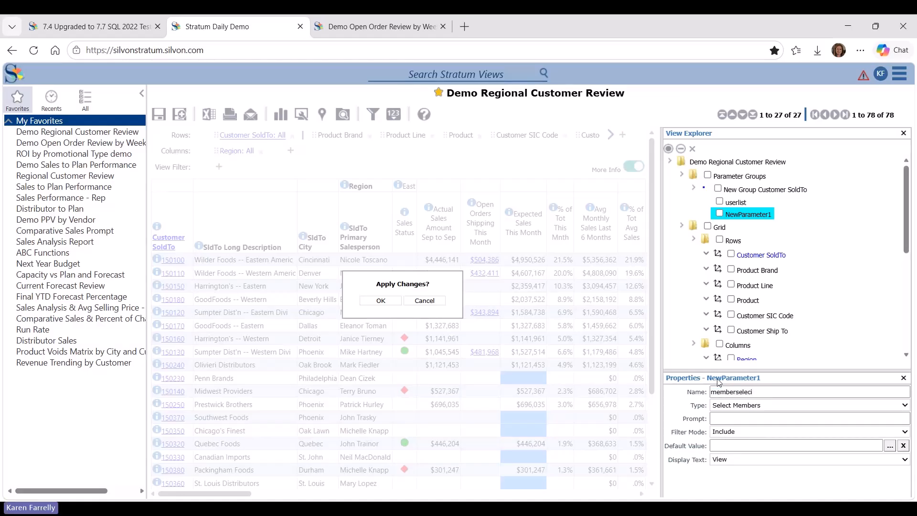
{"action": "type", "text": "tion"}
{"action": "left_click", "coordinate": [736, 419]}
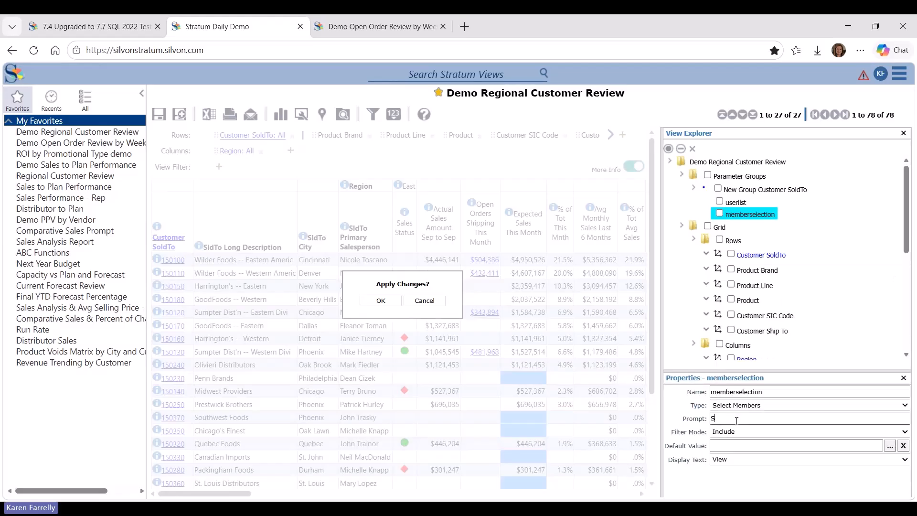
{"action": "type", "text": "Search for and pick sold tos"}
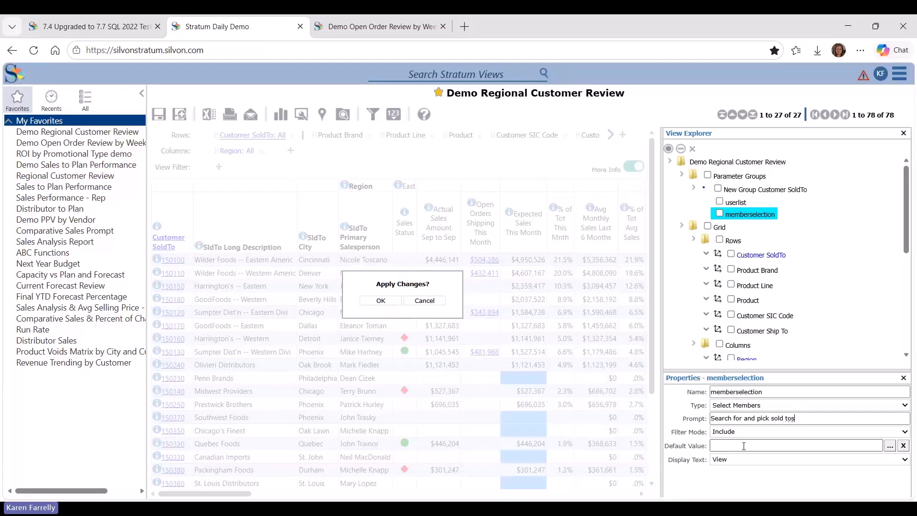
Search for "canad" to make Canadian Imports the memberselection parameter's default value, and set its display text to SldTo Long Description
{"action": "left_click", "coordinate": [890, 446]}
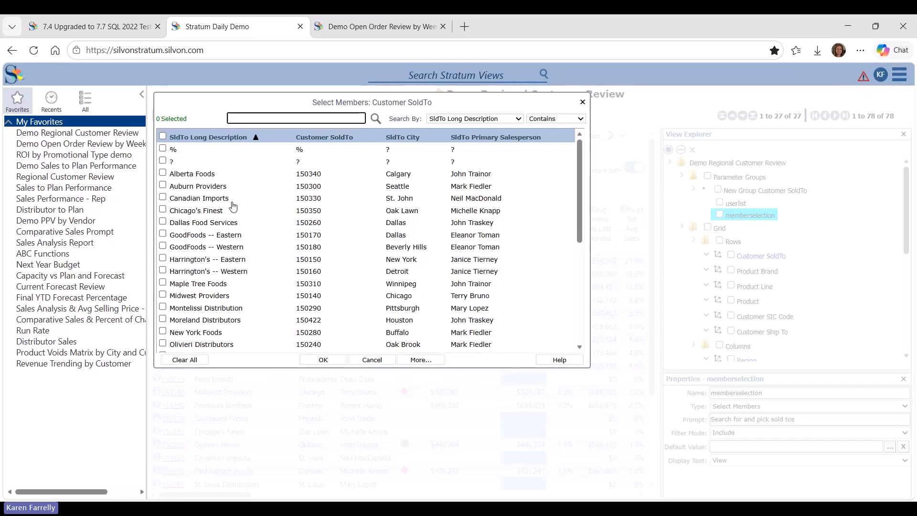
{"action": "type", "text": "canad"}
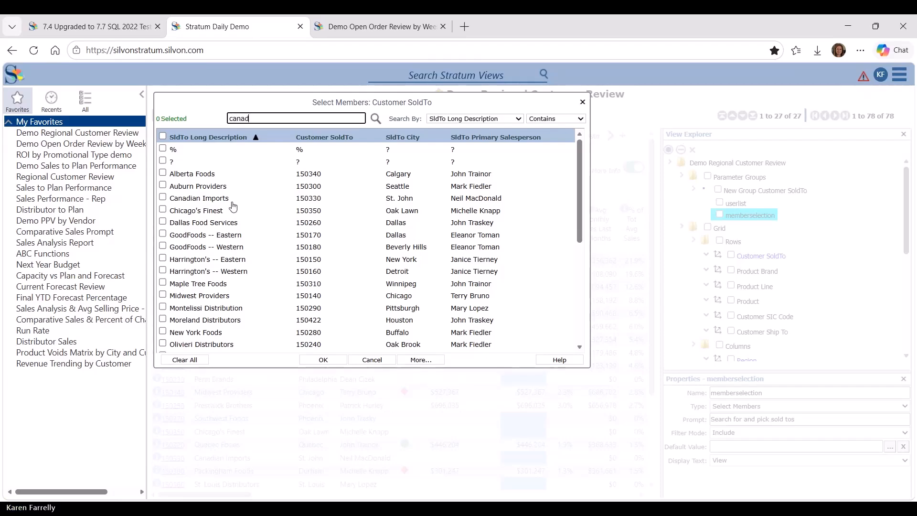
{"action": "key", "text": "Return"}
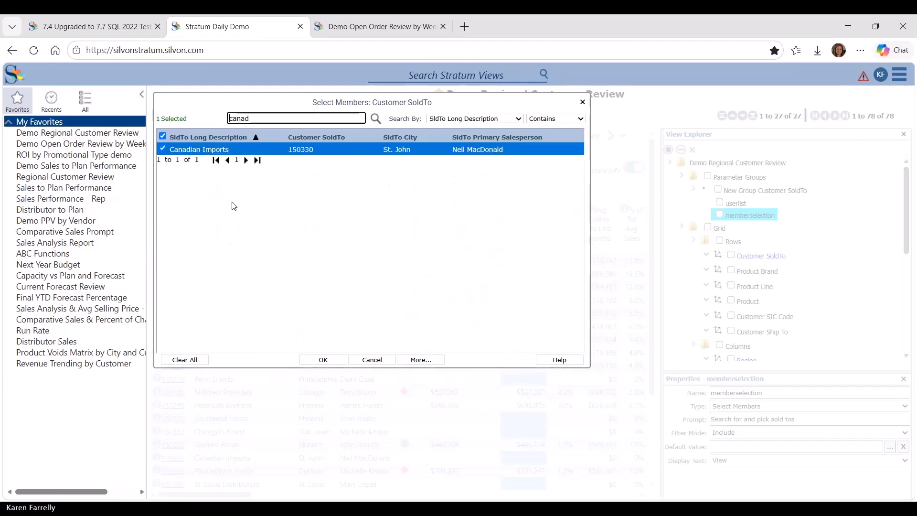
{"action": "left_click", "coordinate": [342, 360]}
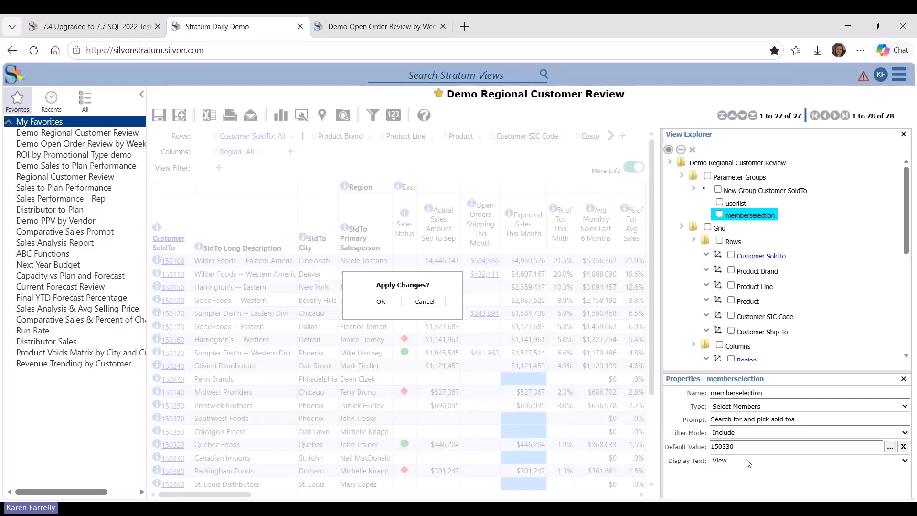
{"action": "left_click", "coordinate": [749, 436]}
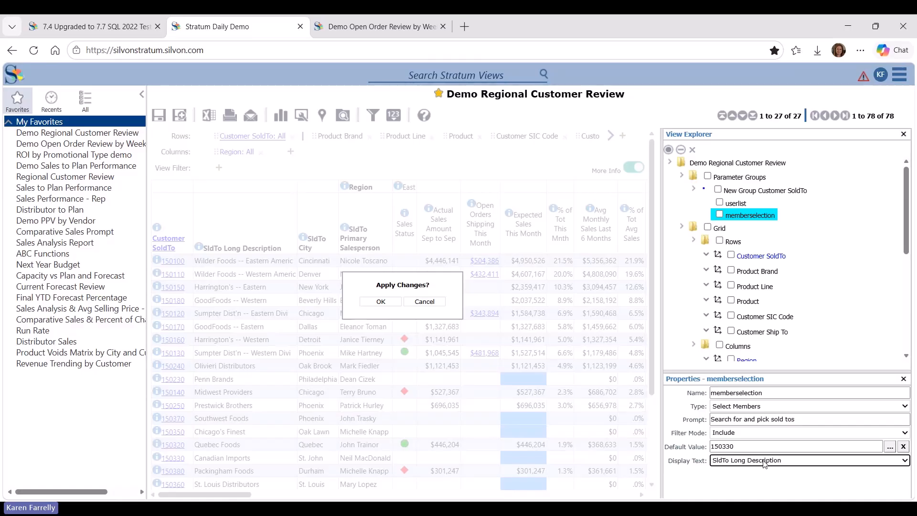
Apply the parameter changes, include the Customer SoldTO CAN user list in the view prompt, and save the view
{"action": "left_click", "coordinate": [381, 301]}
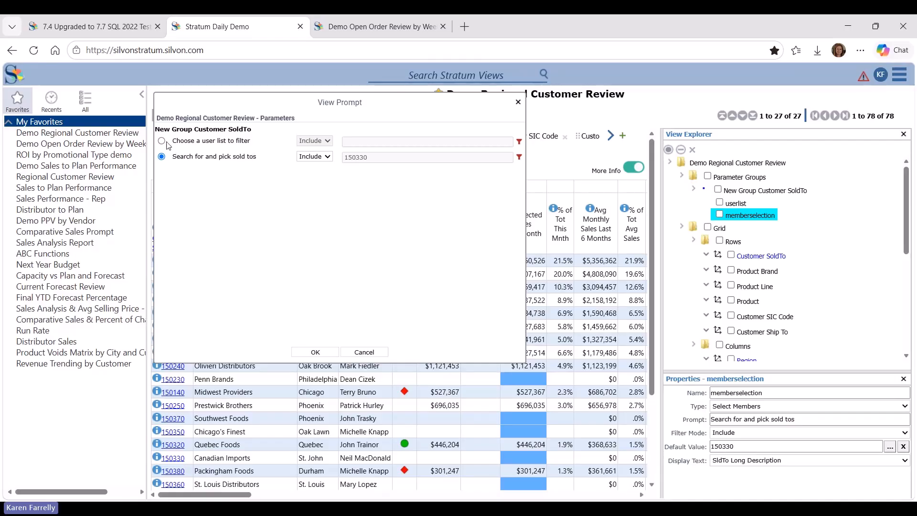
{"action": "left_click", "coordinate": [161, 140]}
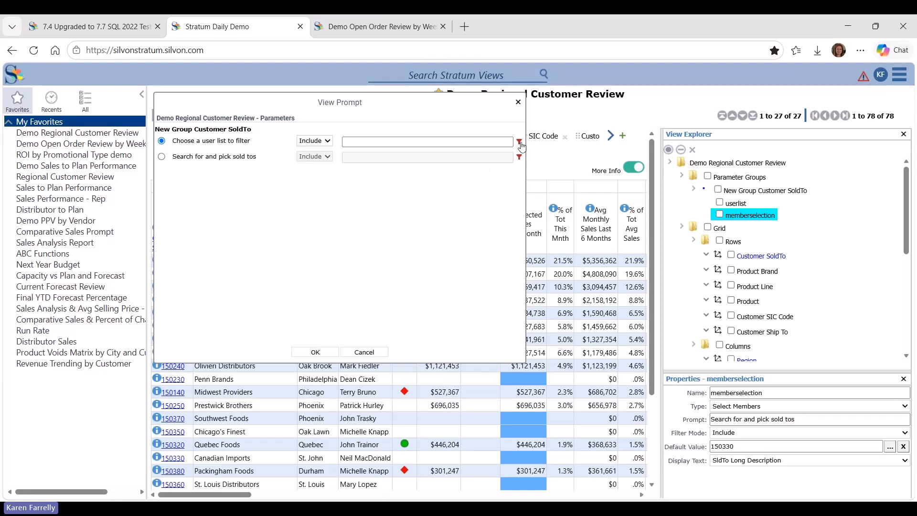
{"action": "left_click", "coordinate": [519, 142]}
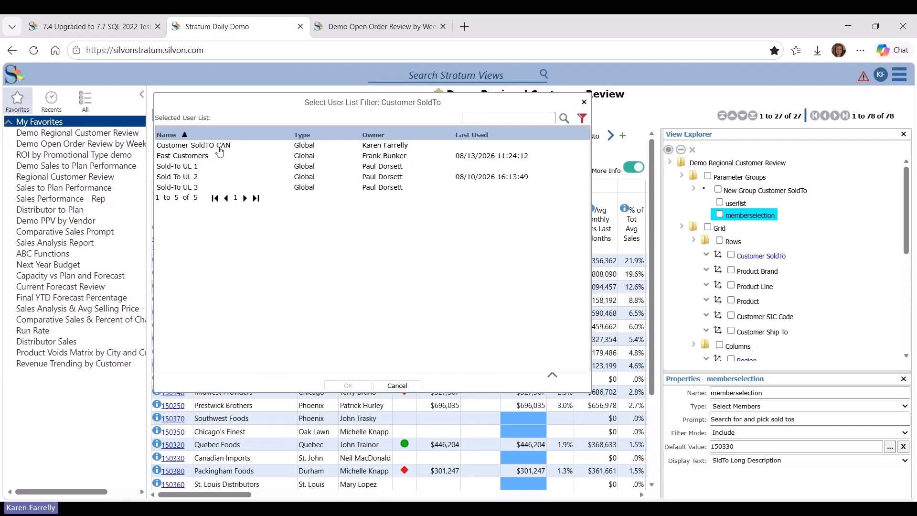
{"action": "left_click", "coordinate": [218, 145]}
{"action": "left_click", "coordinate": [550, 376]}
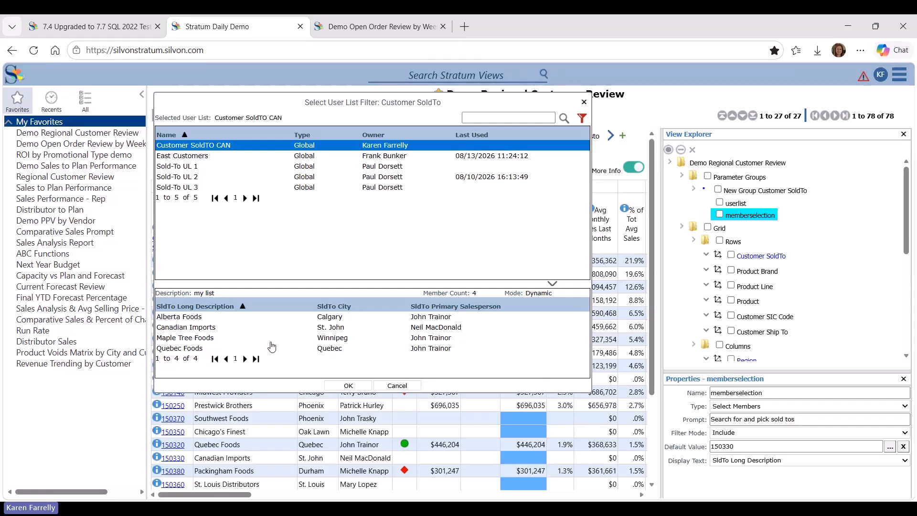
{"action": "left_click", "coordinate": [352, 384]}
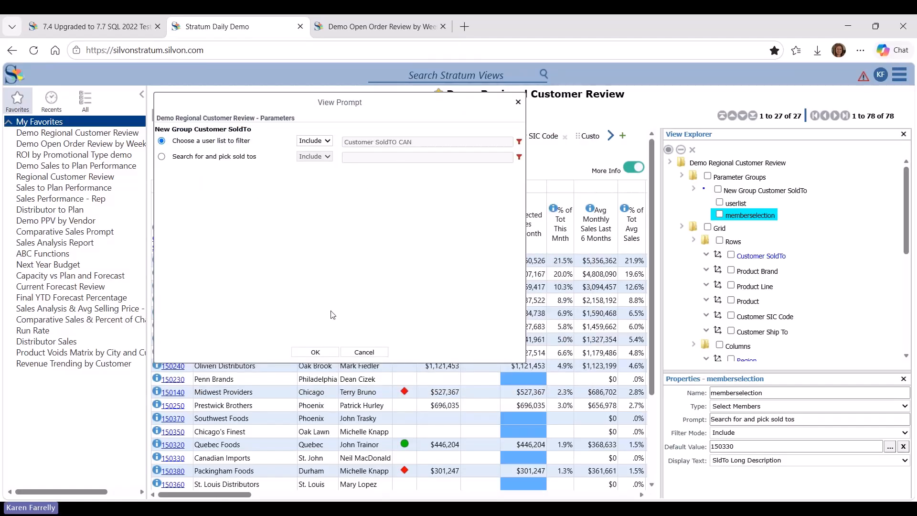
{"action": "left_click", "coordinate": [318, 354]}
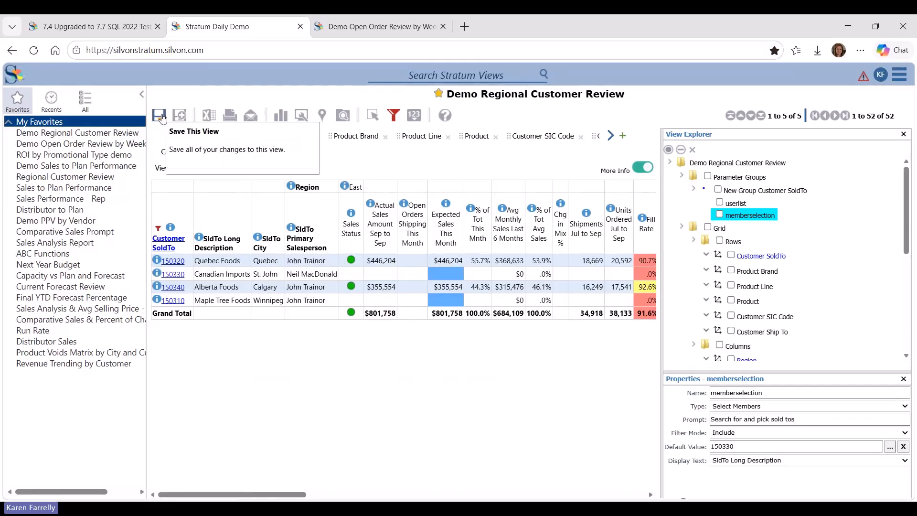
{"action": "left_click", "coordinate": [159, 115]}
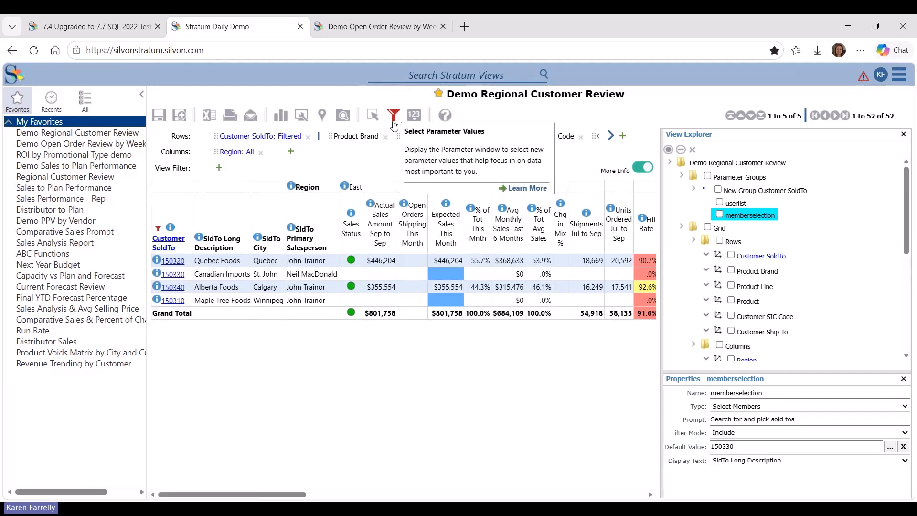
Reopen the parameter prompt and filter by picked sold-tos GoodFoods -- Eastern, Harrington's -- Eastern and Montelissi Distribution, without Canadian Imports
{"action": "left_click", "coordinate": [394, 116]}
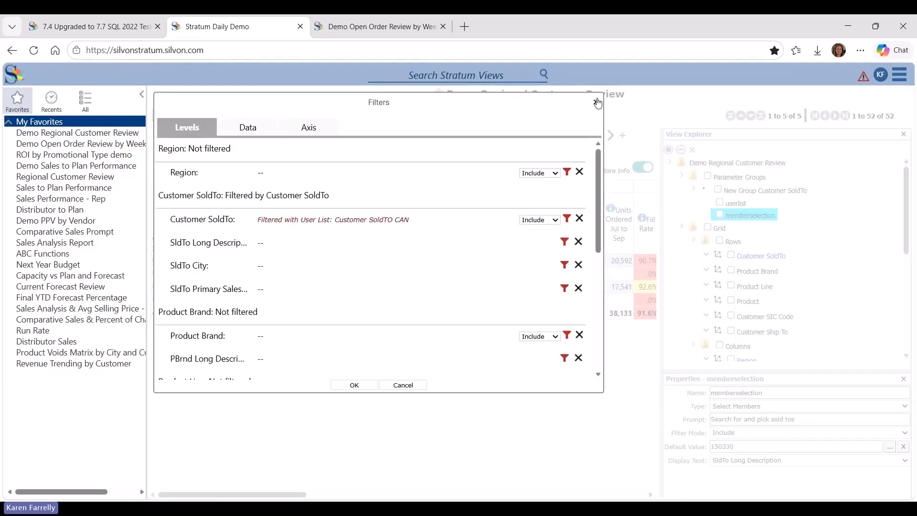
{"action": "left_click", "coordinate": [597, 103]}
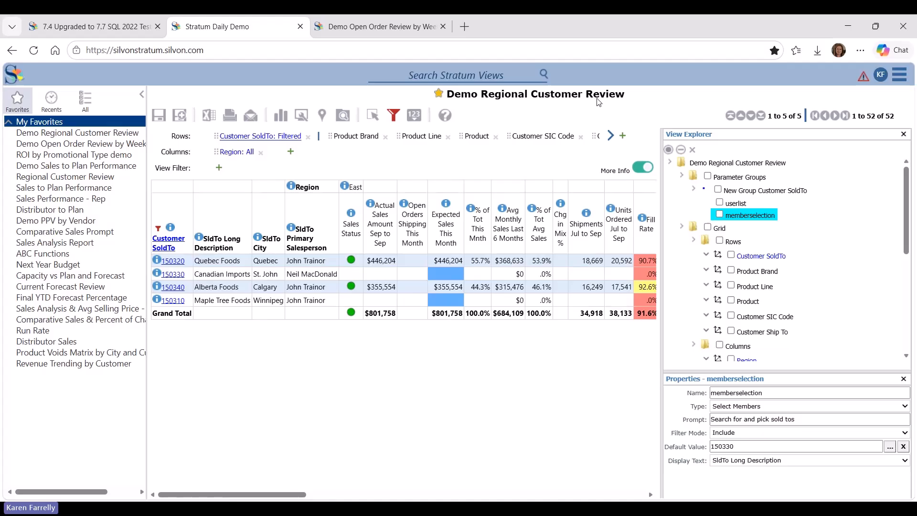
{"action": "left_click", "coordinate": [372, 122]}
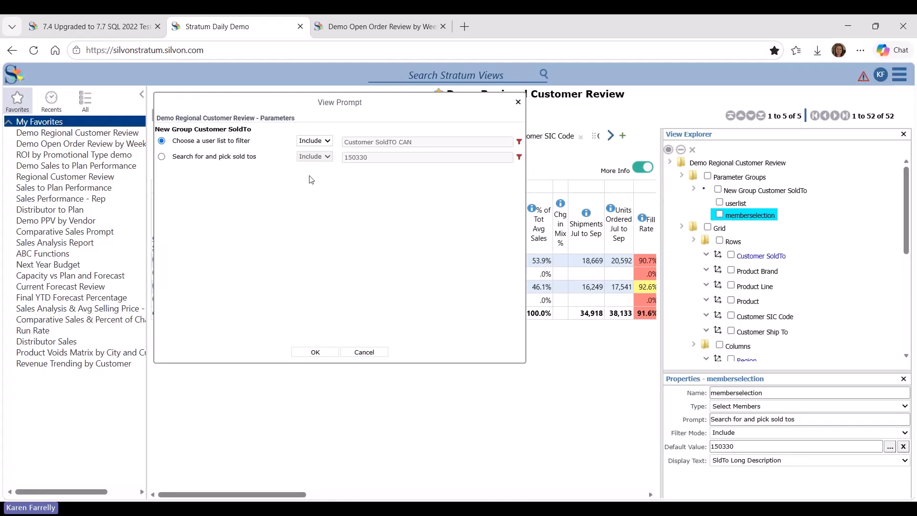
{"action": "left_click", "coordinate": [161, 156]}
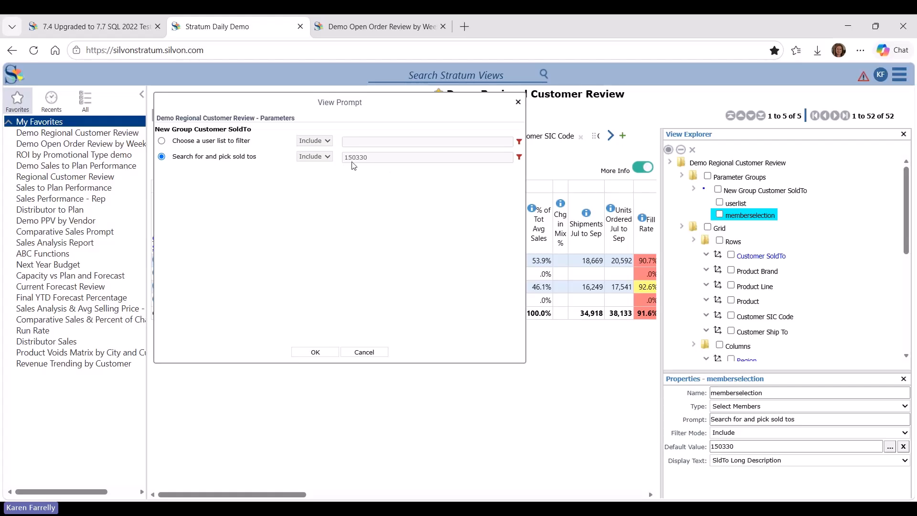
{"action": "left_click", "coordinate": [519, 157]}
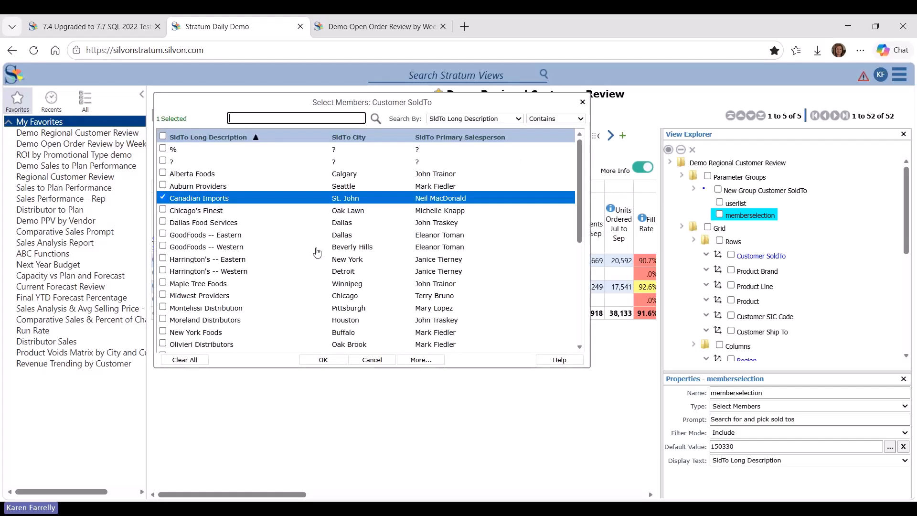
{"action": "left_click", "coordinate": [225, 234]}
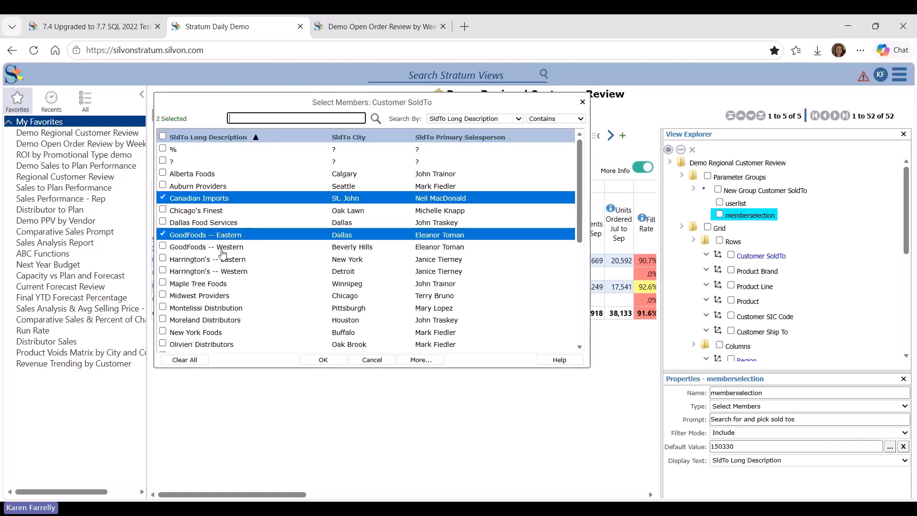
{"action": "left_click", "coordinate": [199, 259]}
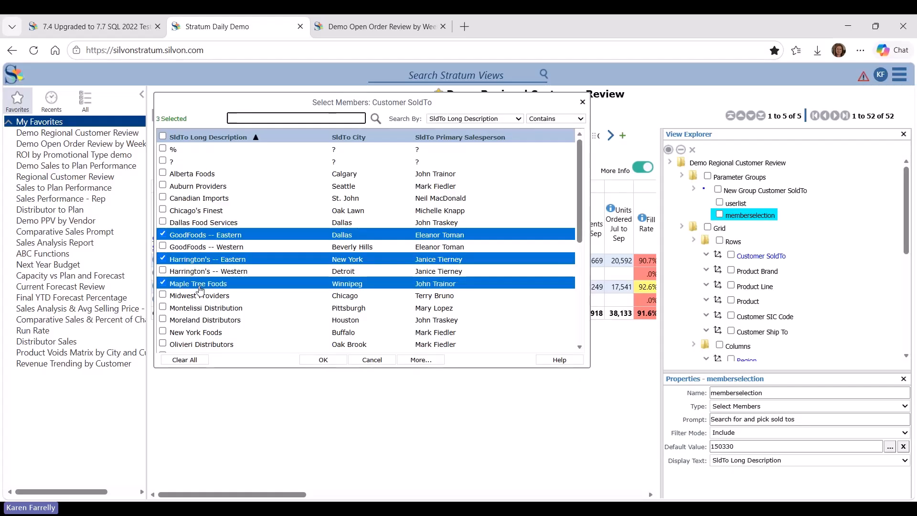
{"action": "left_click", "coordinate": [204, 313]}
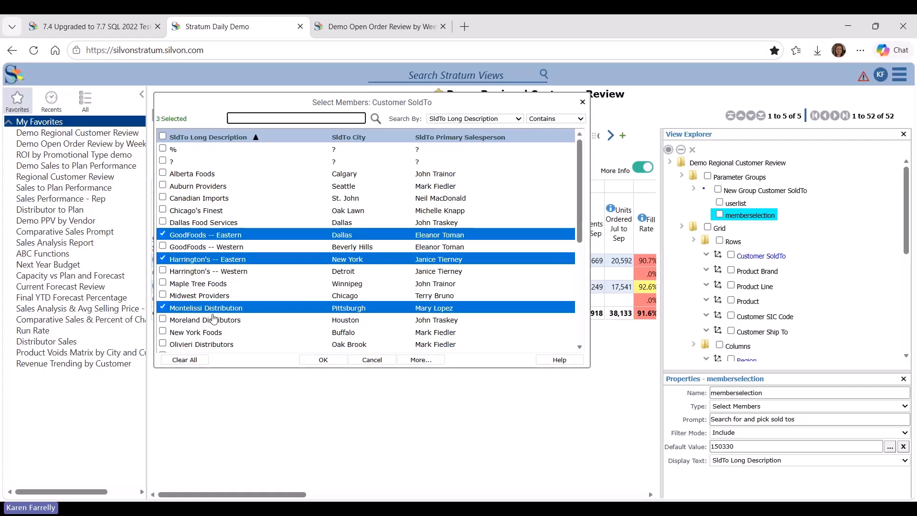
{"action": "left_click", "coordinate": [323, 360]}
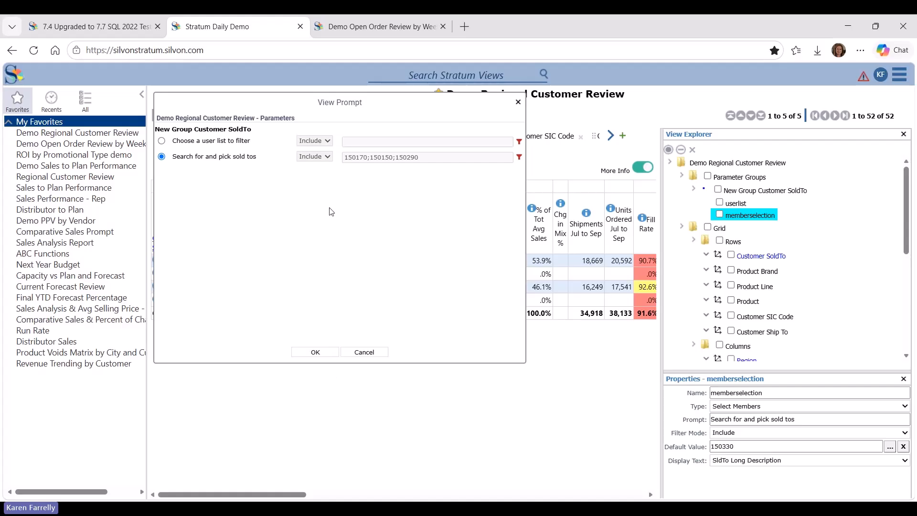
{"action": "left_click", "coordinate": [315, 352]}
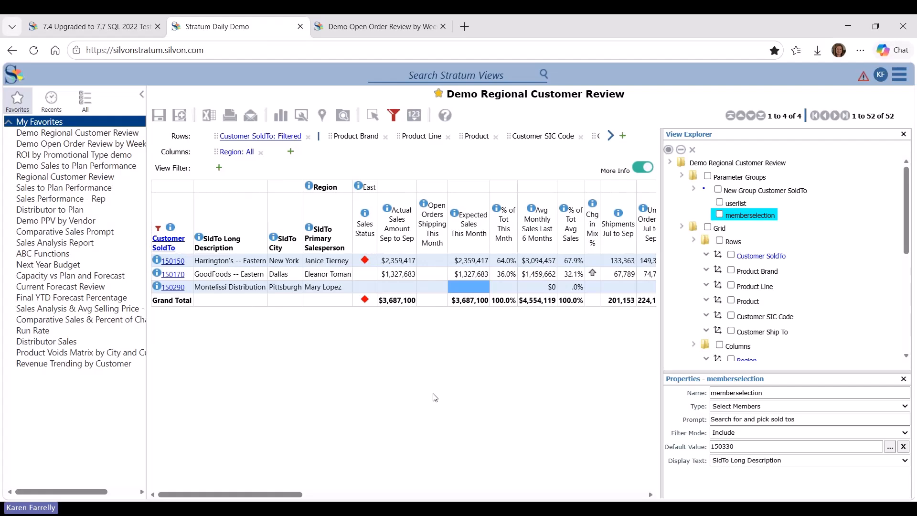
Switch to the 7.4 Upgraded to 7.7 site, open Demo Budget Figures by RepBroker and view-filter it to the Omaha distribution center warehouse
{"action": "left_click", "coordinate": [117, 28]}
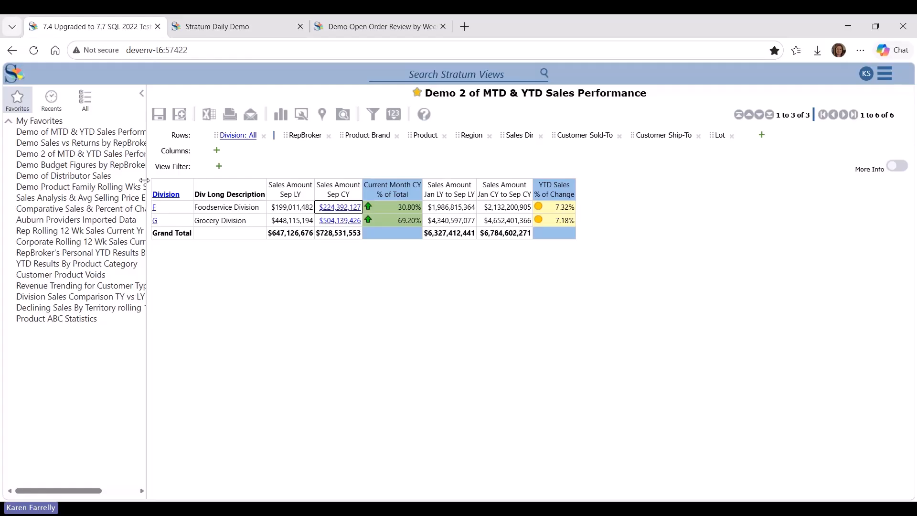
{"action": "left_click", "coordinate": [119, 166]}
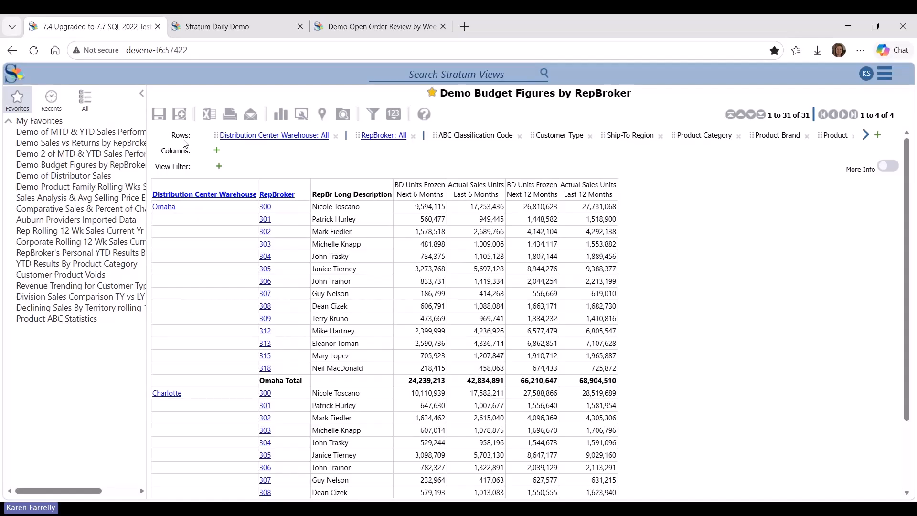
{"action": "left_click", "coordinate": [322, 117]}
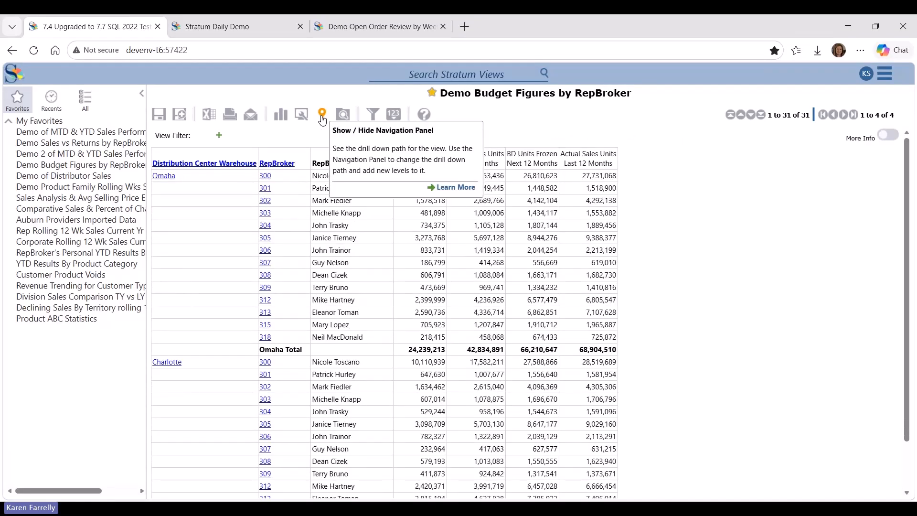
{"action": "left_click", "coordinate": [321, 117]}
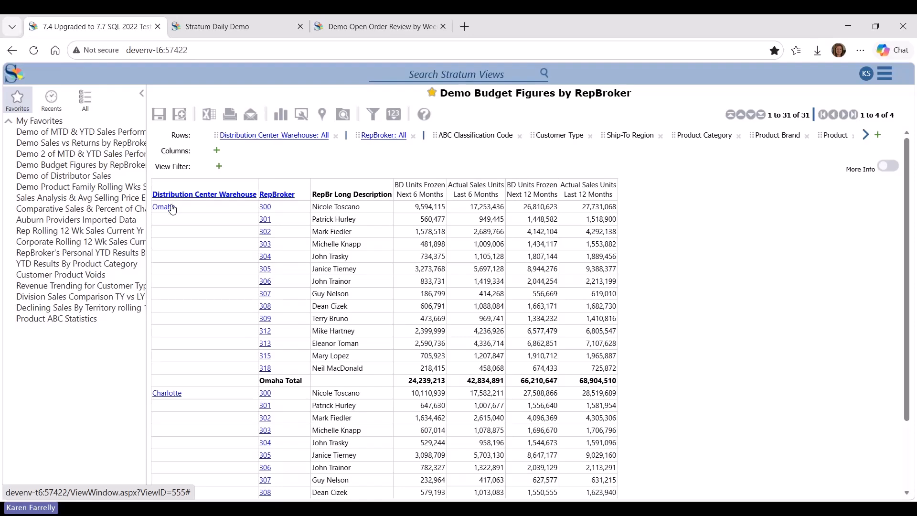
{"action": "left_click_drag", "start_coordinate": [171, 208], "coordinate": [178, 171]}
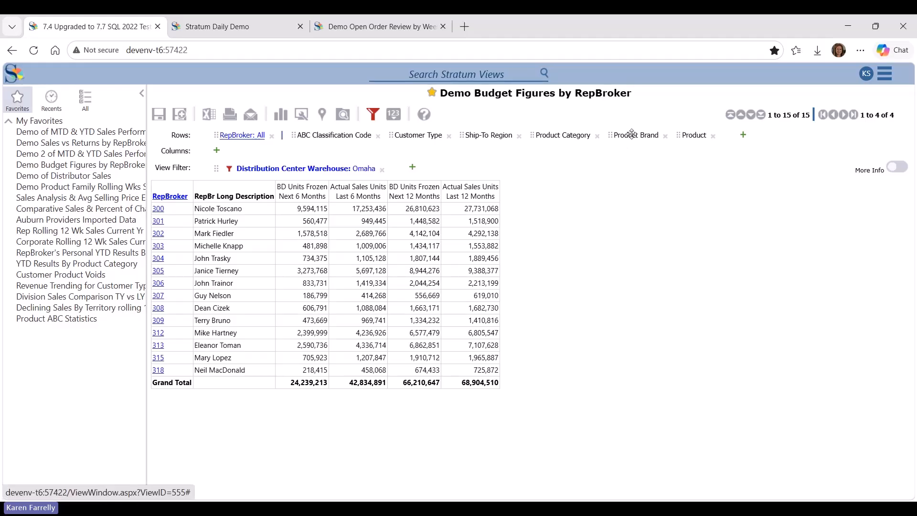
Drill RepBroker 304 down to the Product Brand level in the Omaha-filtered budget view
{"action": "left_click_drag", "start_coordinate": [632, 134], "coordinate": [160, 257]}
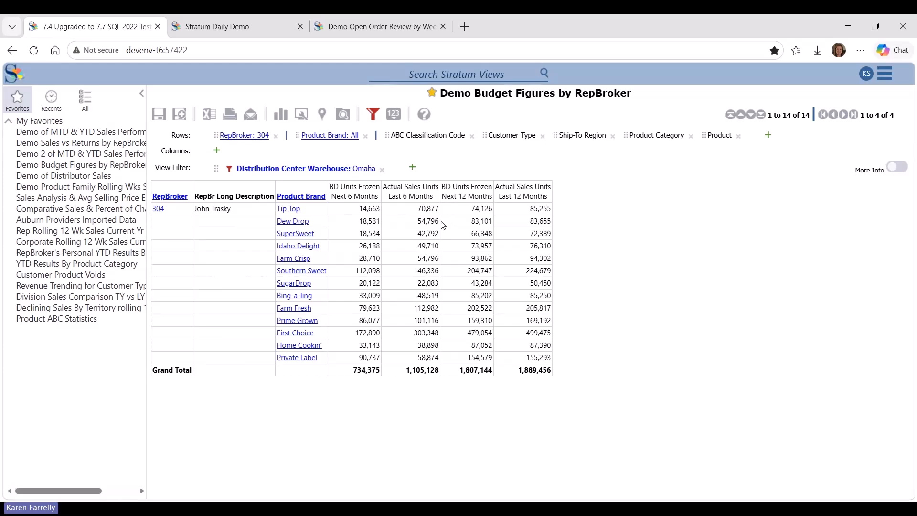
With the View Explorer shown, hide the Distribution Center Warehouse view filter and make Customer Type the first row level
{"action": "left_click", "coordinate": [340, 118]}
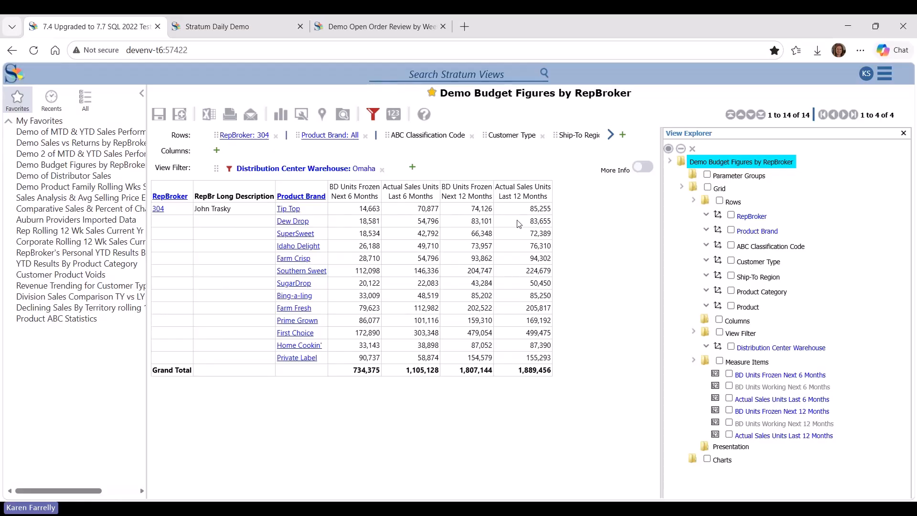
{"action": "left_click", "coordinate": [287, 172]}
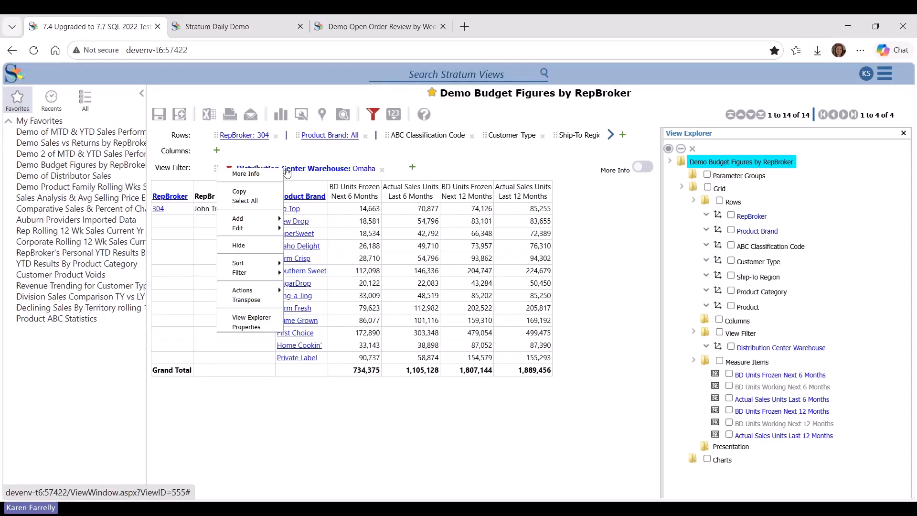
{"action": "left_click", "coordinate": [243, 246]}
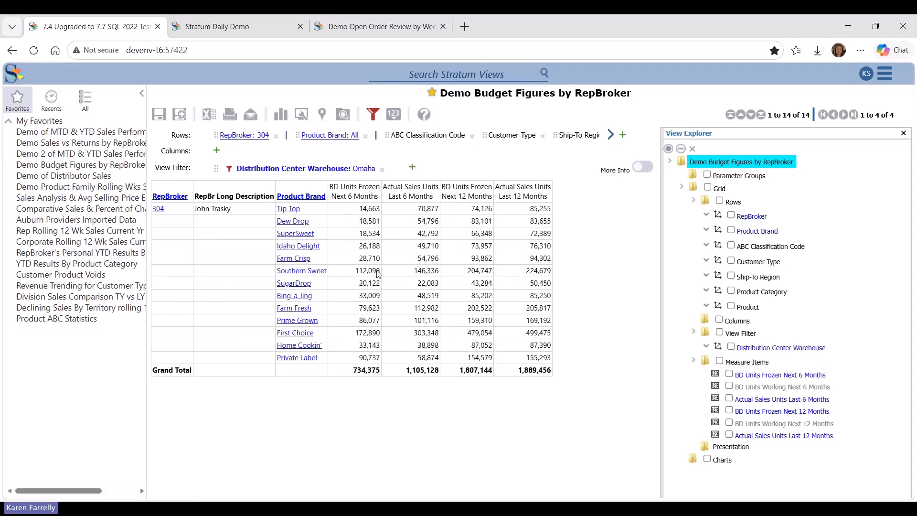
{"action": "right_click", "coordinate": [314, 168]}
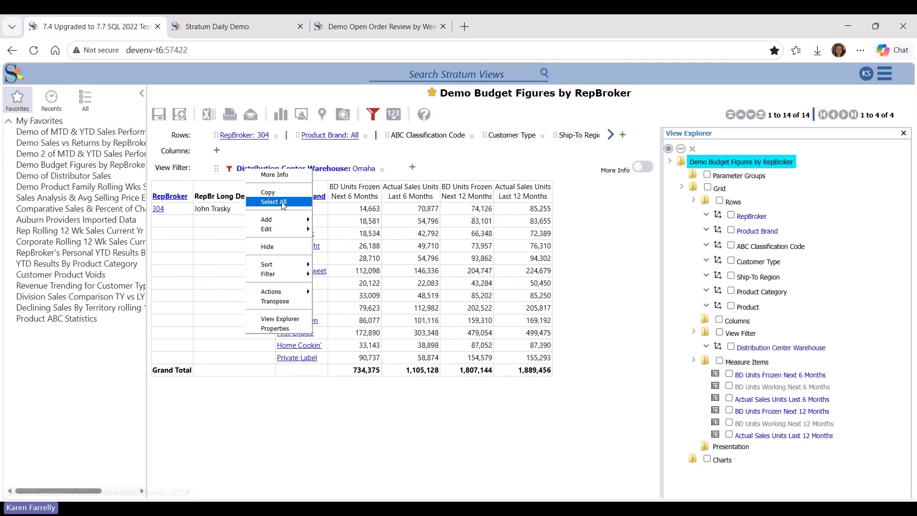
{"action": "left_click", "coordinate": [268, 246]}
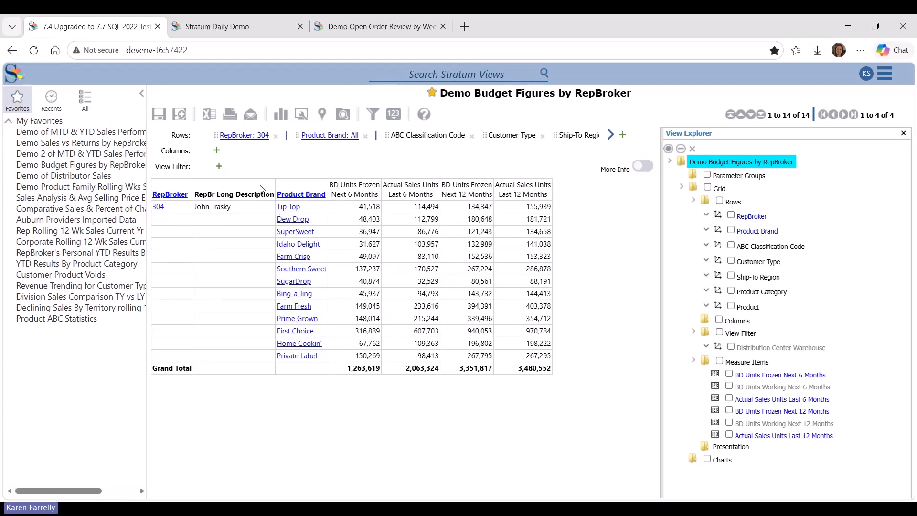
{"action": "left_click_drag", "start_coordinate": [503, 133], "coordinate": [178, 141]}
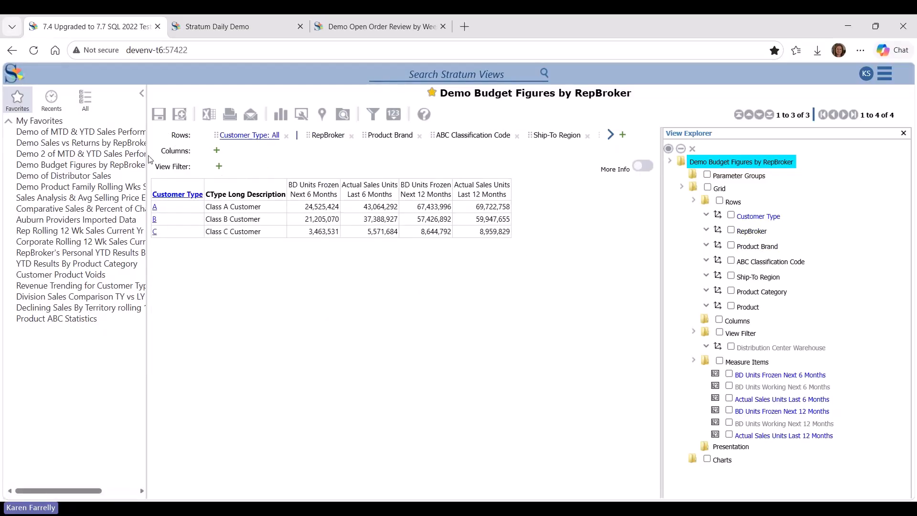
Open Demo Sales vs Returns by RepBroker, drill RepBroker 301 down to the hidden Ship-To Region level and its product brands, and return to all RepBrokers
{"action": "left_click", "coordinate": [122, 144]}
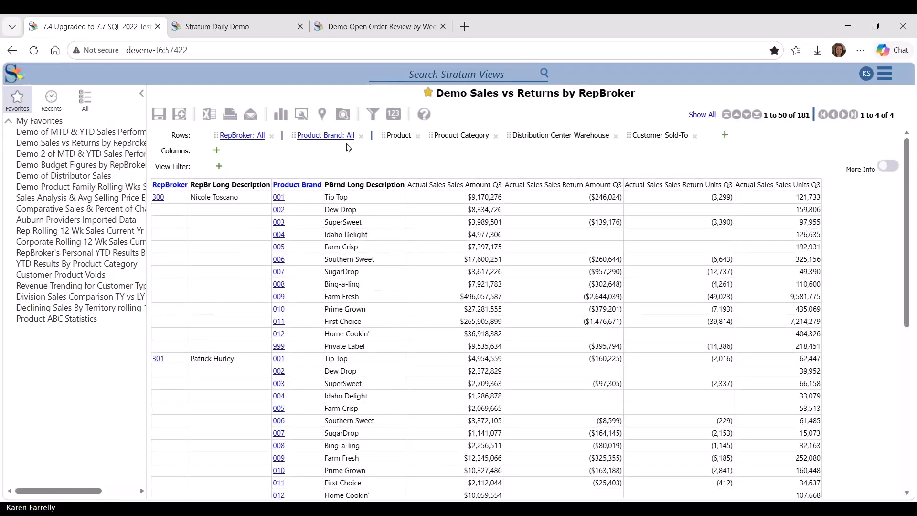
{"action": "left_click", "coordinate": [343, 117]}
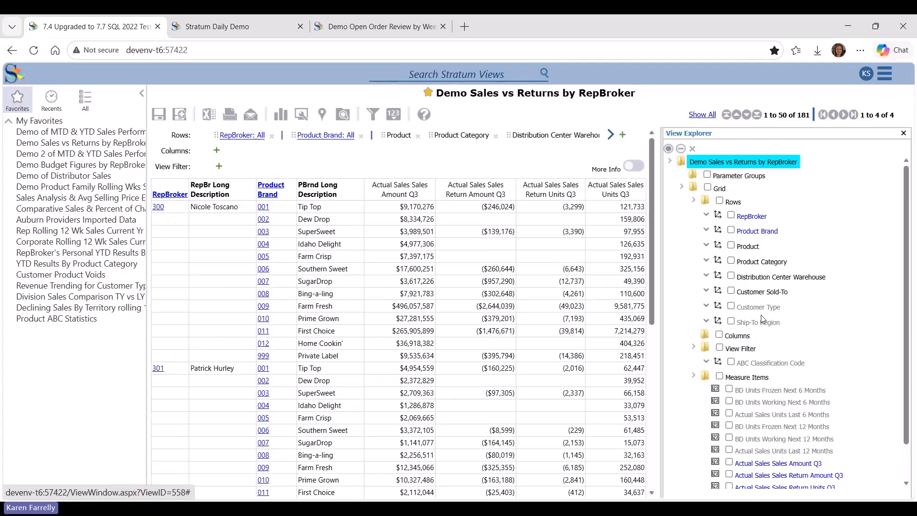
{"action": "mouse_move", "coordinate": [762, 324]}
{"action": "left_mouse_down"}
{"action": "mouse_move", "coordinate": [412, 248]}
{"action": "mouse_move", "coordinate": [210, 276]}
{"action": "mouse_move", "coordinate": [174, 313]}
{"action": "mouse_move", "coordinate": [159, 370]}
{"action": "left_mouse_up"}
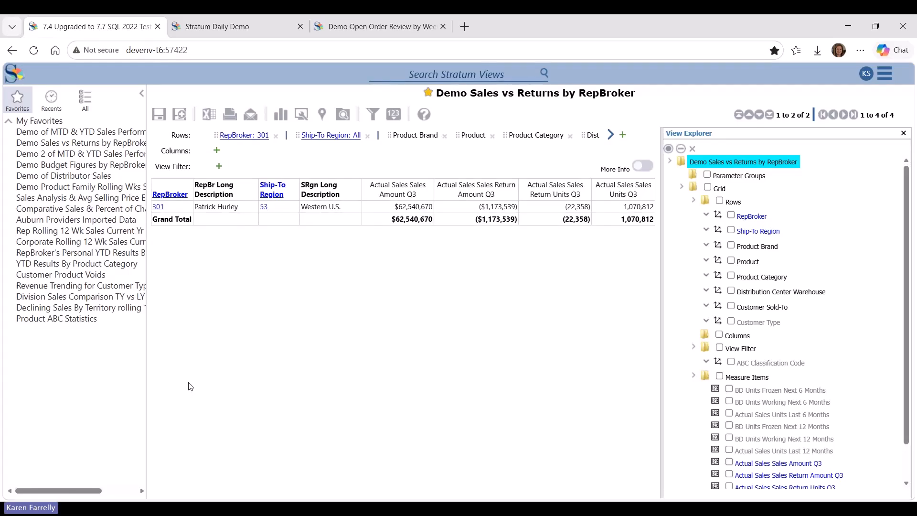
{"action": "left_click", "coordinate": [309, 205]}
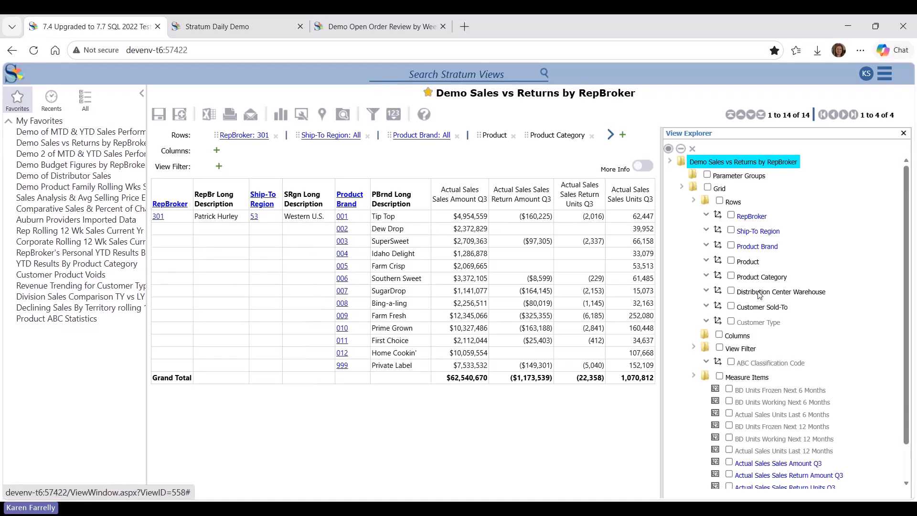
{"action": "left_click", "coordinate": [171, 205]}
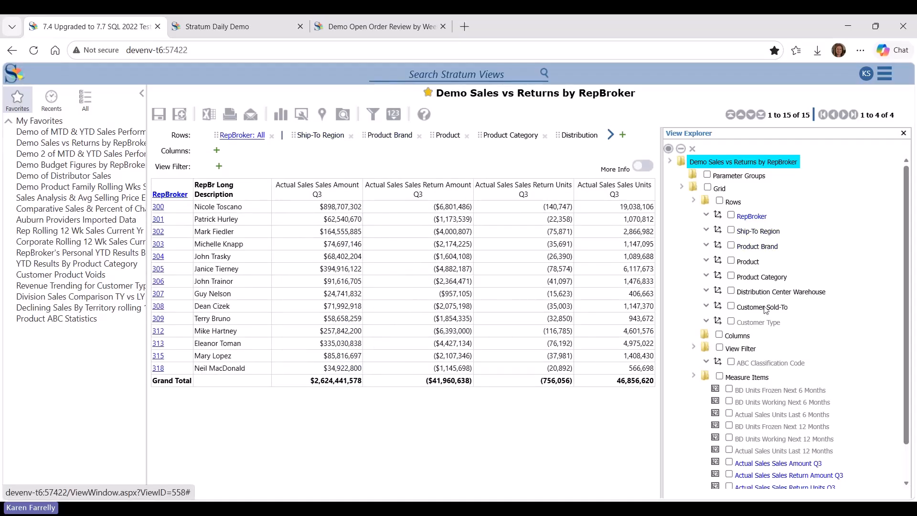
Drill RepBroker 306 down to the Customer Sold-To level and return to all RepBrokers
{"action": "left_click_drag", "start_coordinate": [765, 308], "coordinate": [162, 281]}
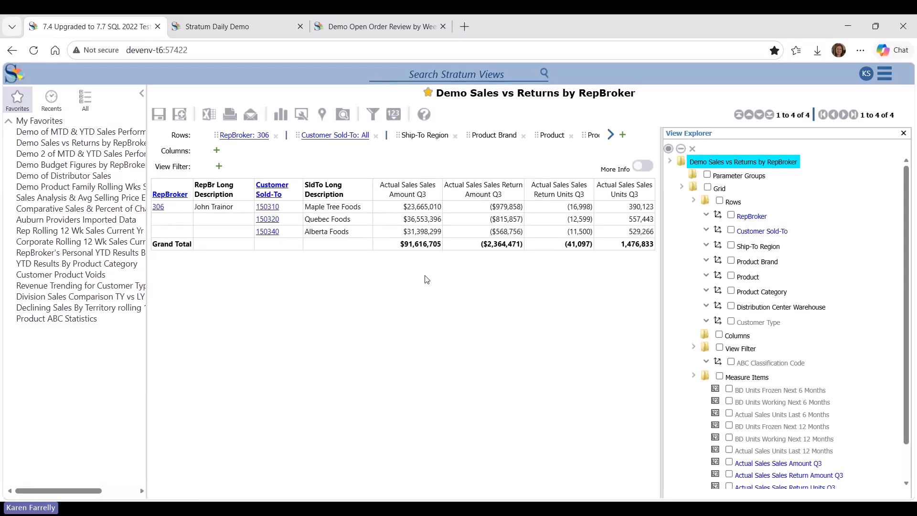
{"action": "left_click", "coordinate": [169, 195]}
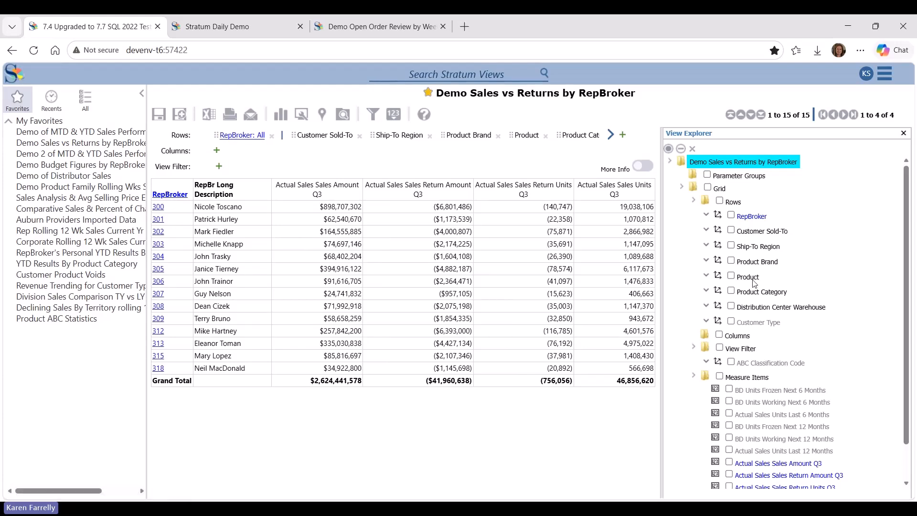
Move the Product Category level from the View Explorer onto the RepBroker column of the grid
{"action": "left_click_drag", "start_coordinate": [752, 293], "coordinate": [175, 197]}
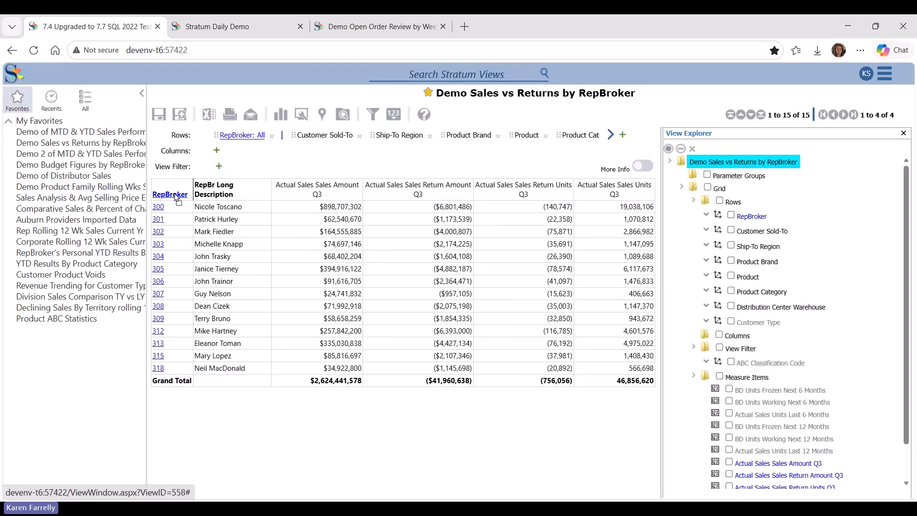